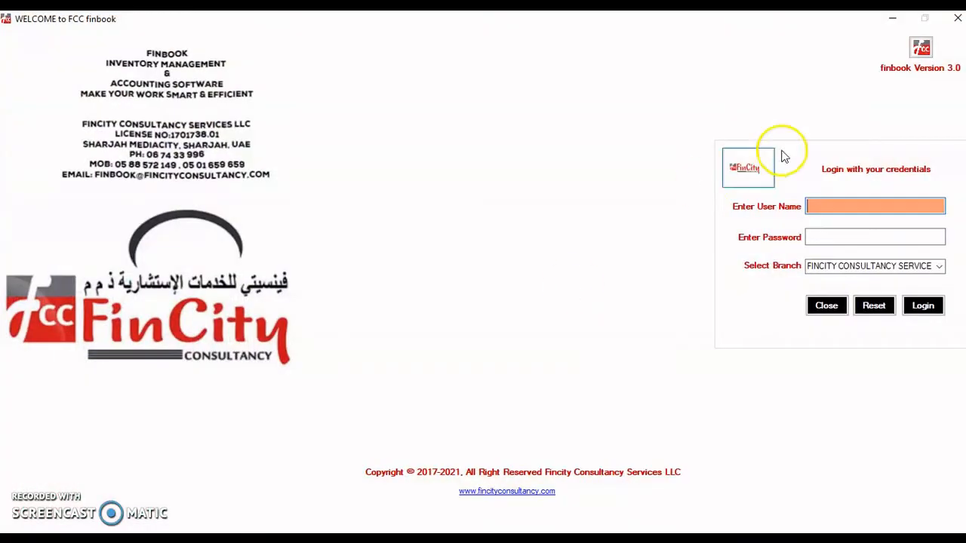
# Log in to the FINCITY CONSULTANCY branch with the user name and account password
pyautogui.write('shinu')
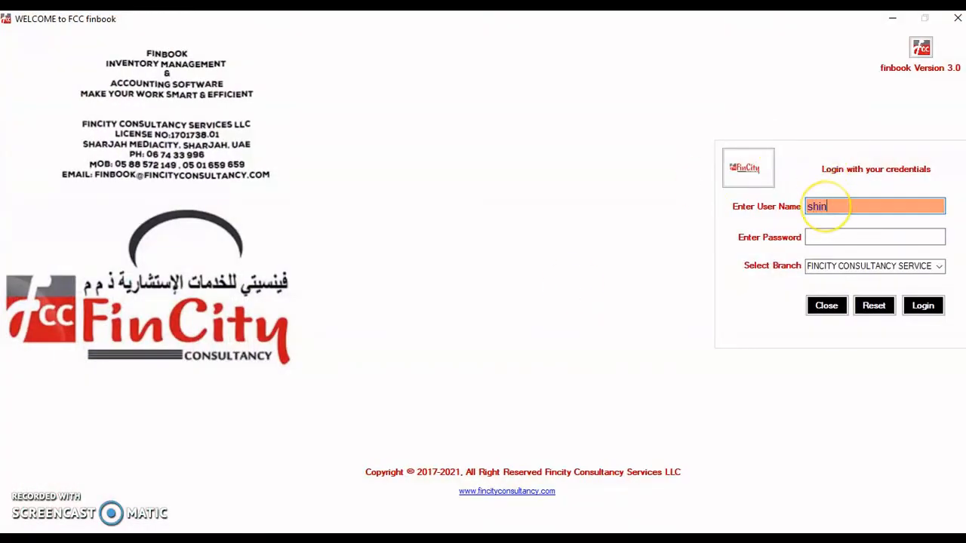
pyautogui.press('Tab')
pyautogui.write('$$$$$$$$$')
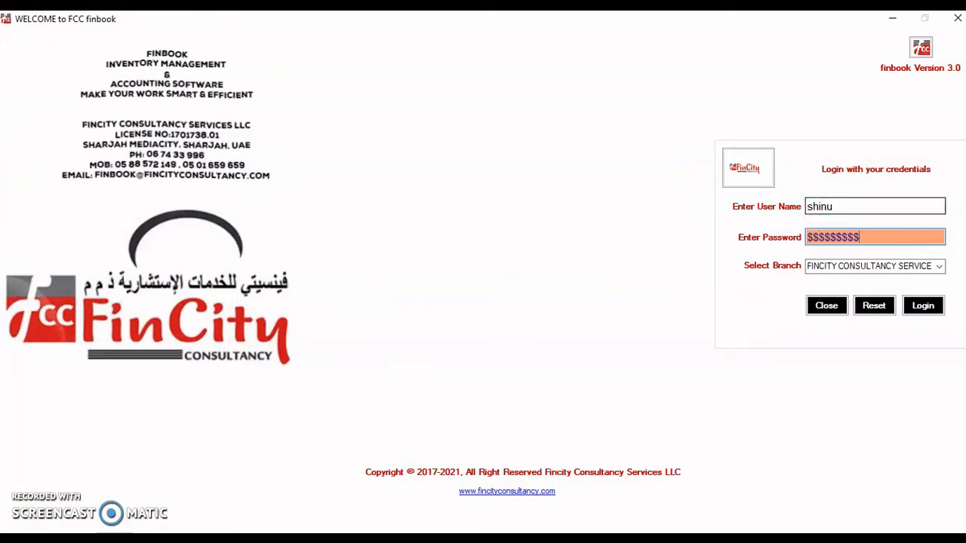
pyautogui.press('Tab')
pyautogui.press('Tab')
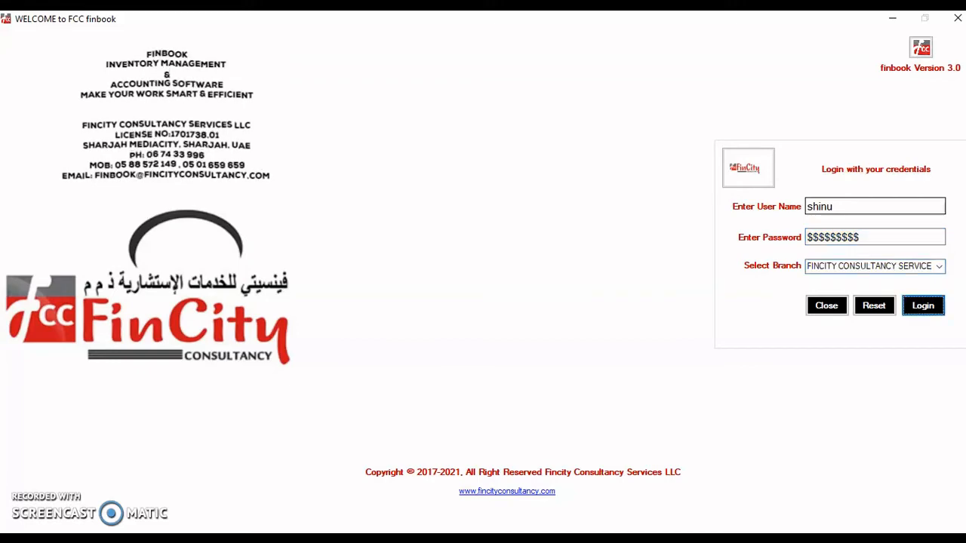
pyautogui.press('Return')
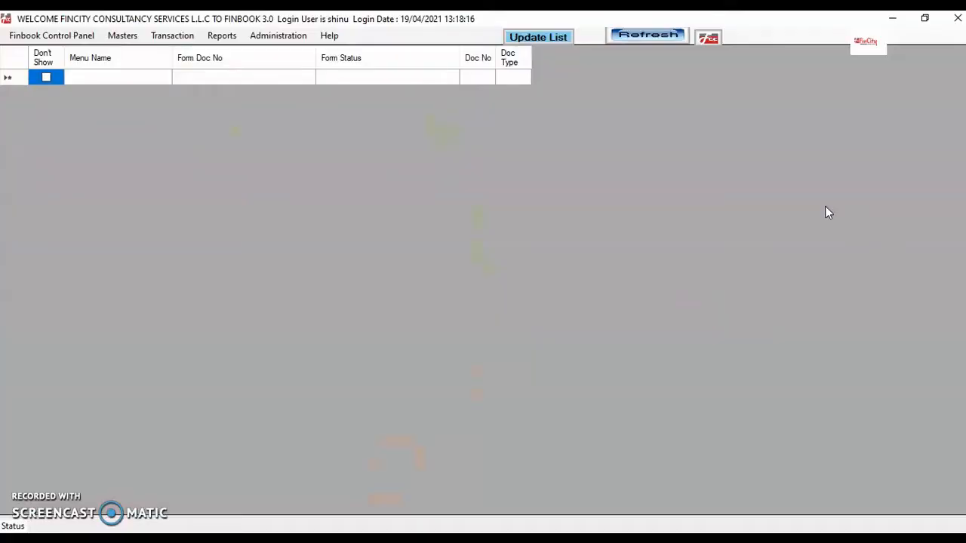
# Open the Item Master form from Masters > Inventory > Items
pyautogui.click(122, 35)
pyautogui.click(139, 84)
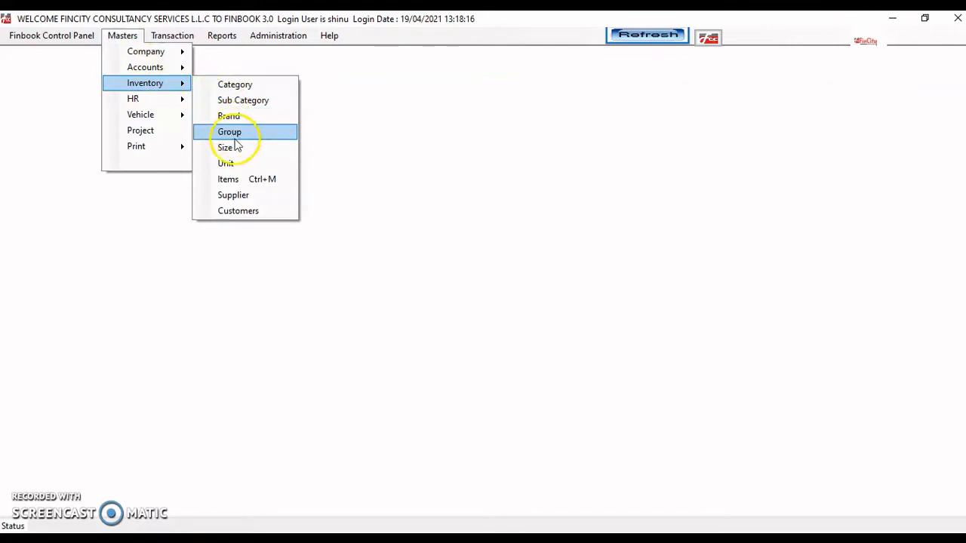
pyautogui.click(253, 211)
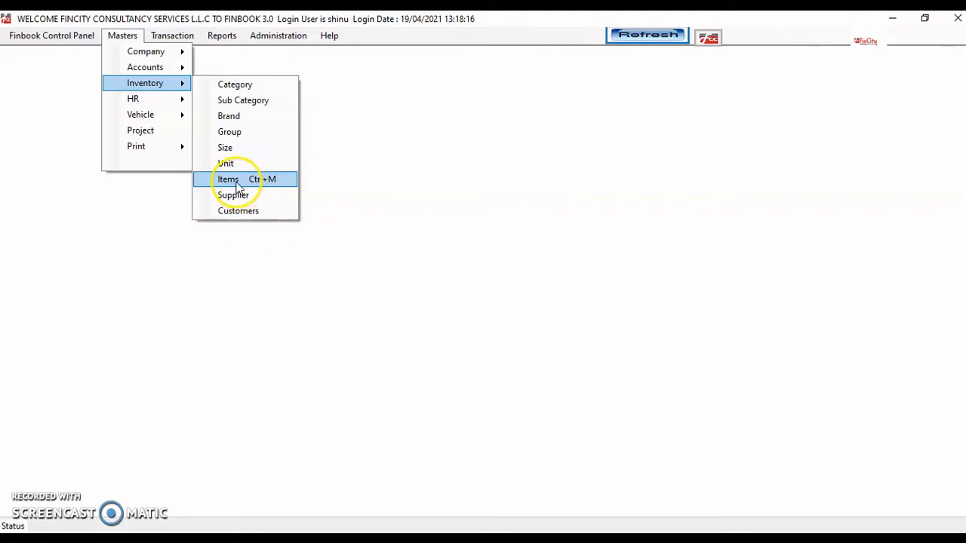
pyautogui.click(237, 184)
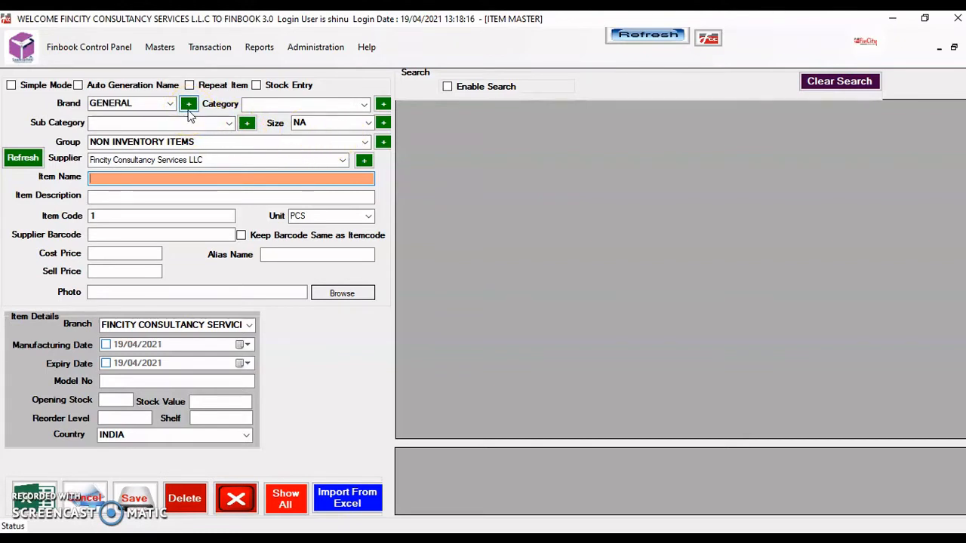
# Browse the Masters menu and the existing brand list, leaving the brand as GENERAL
pyautogui.click(159, 45)
pyautogui.moveTo(195, 107)
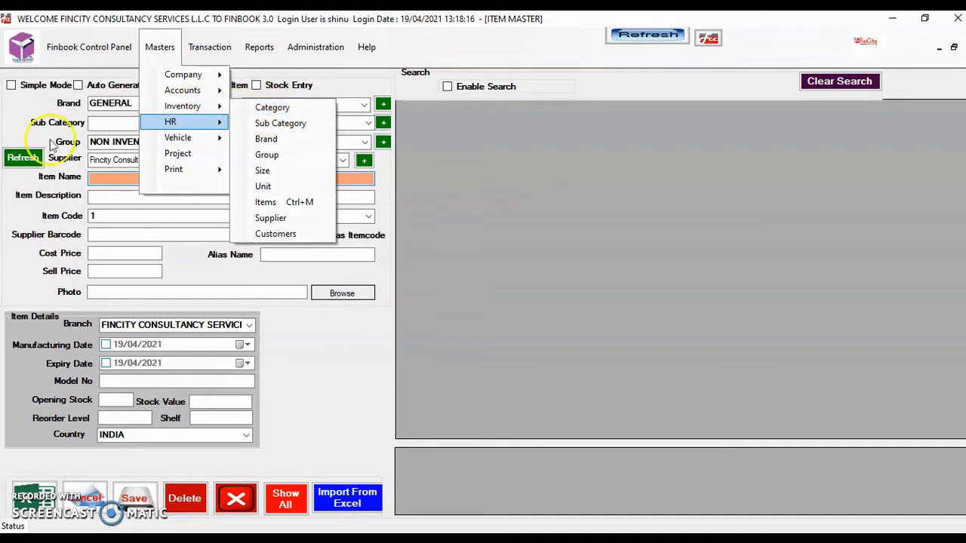
pyautogui.click(23, 130)
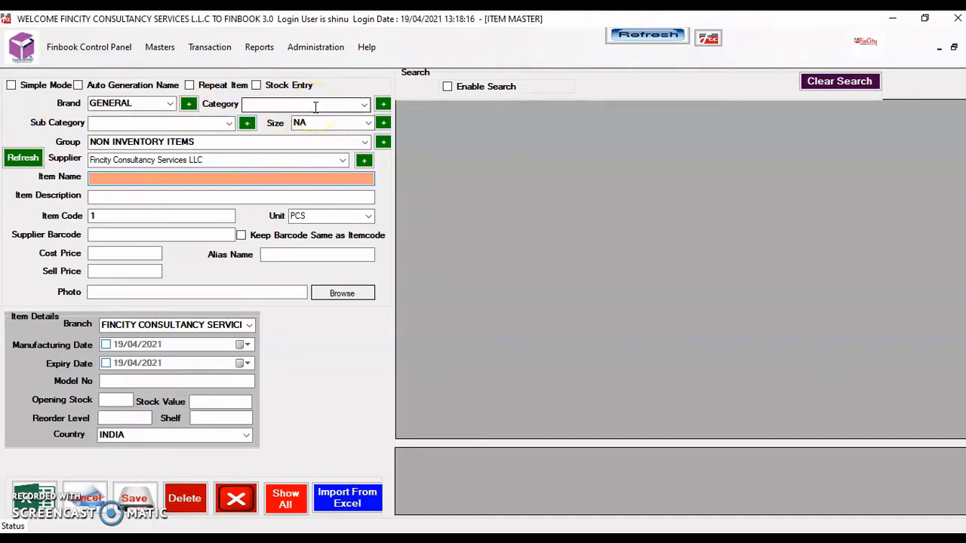
pyautogui.click(383, 105)
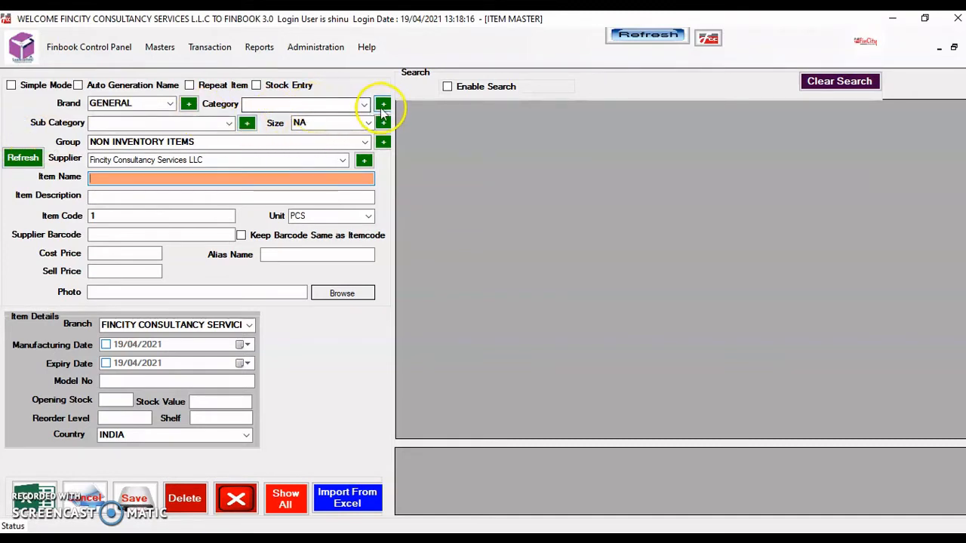
pyautogui.click(172, 107)
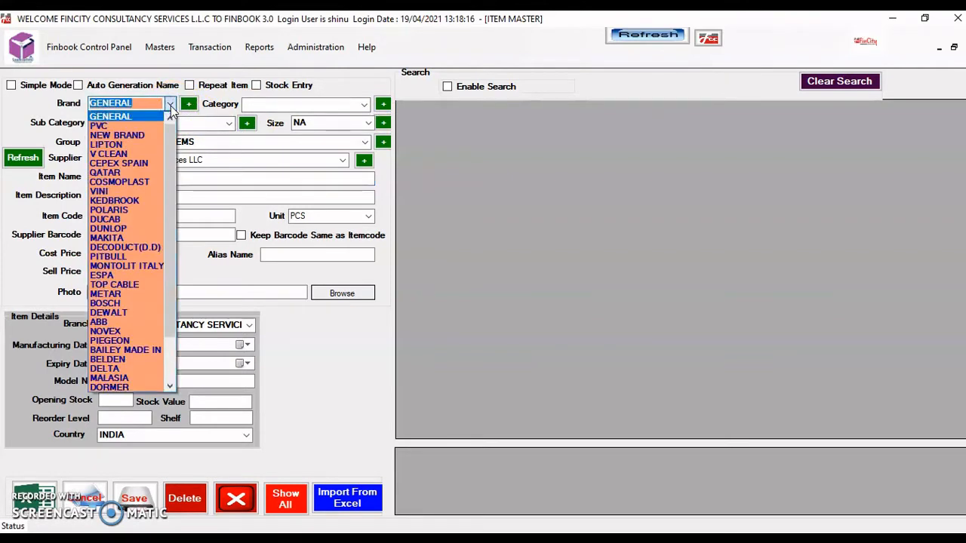
pyautogui.click(225, 101)
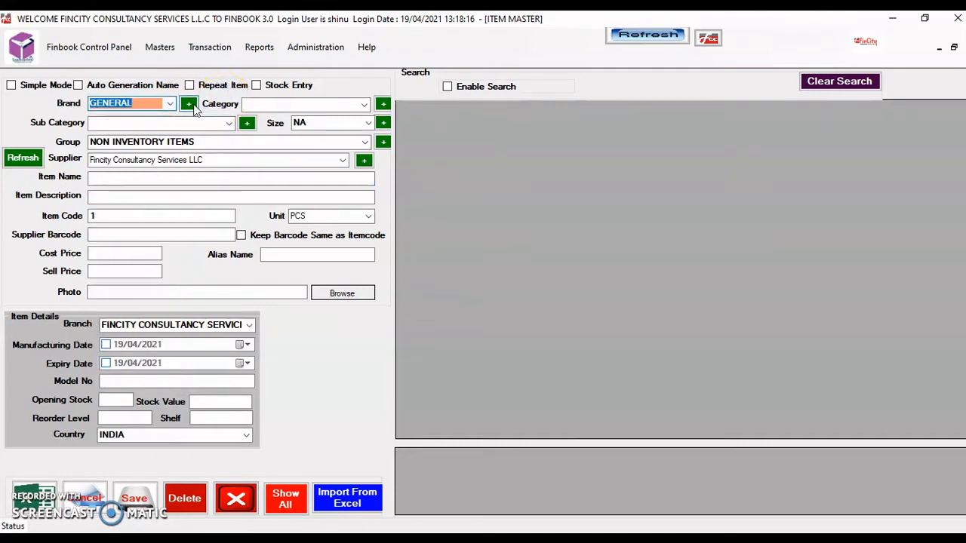
# Create and save a new brand named FCC, then close the Brand window
pyautogui.click(189, 105)
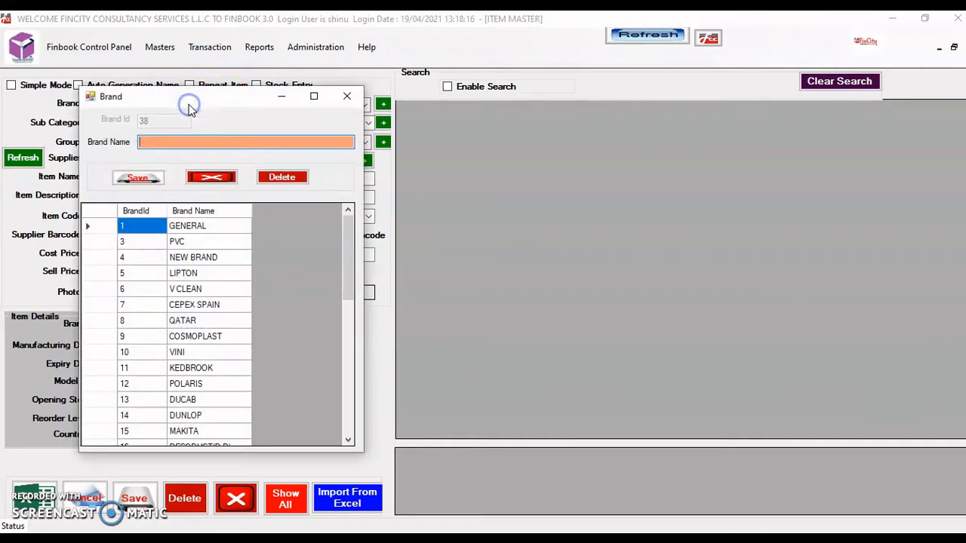
pyautogui.click(171, 142)
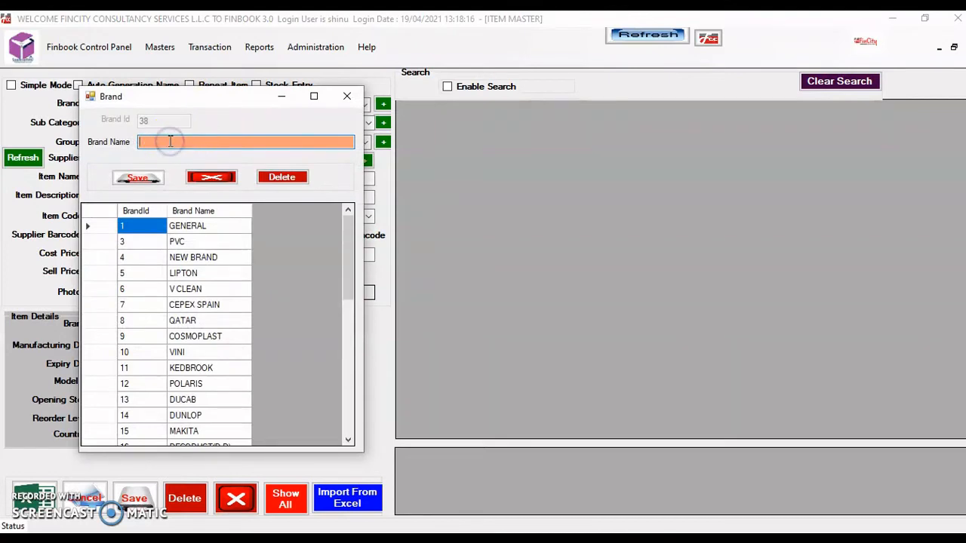
pyautogui.write('FCC')
pyautogui.press('Return')
pyautogui.press('Return')
pyautogui.click(195, 148)
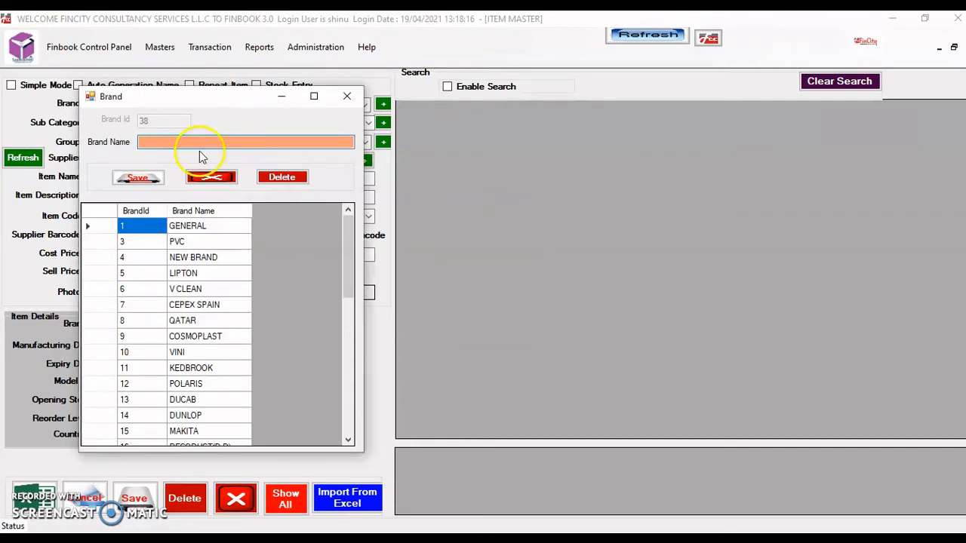
pyautogui.click(213, 177)
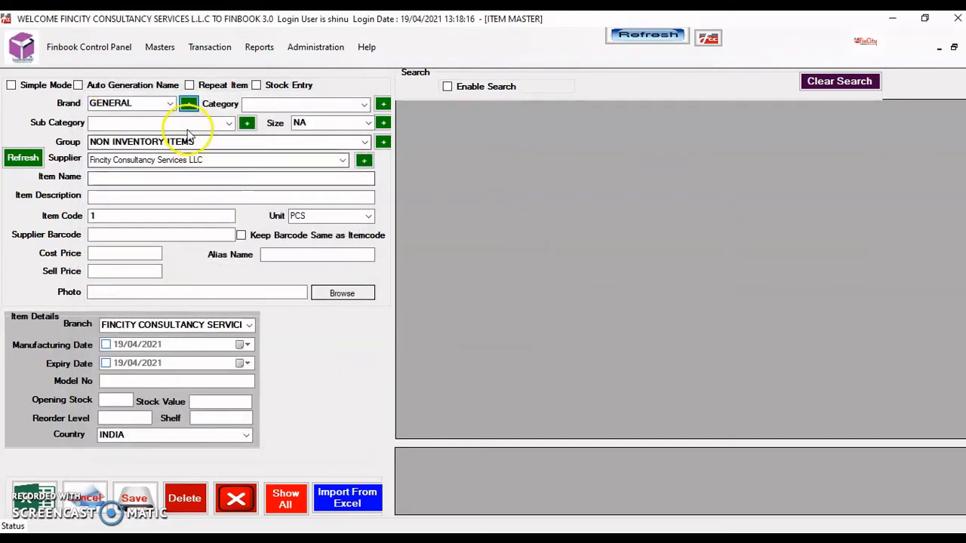
# Refresh the Item Master form so the brand list includes FCC
pyautogui.click(166, 104)
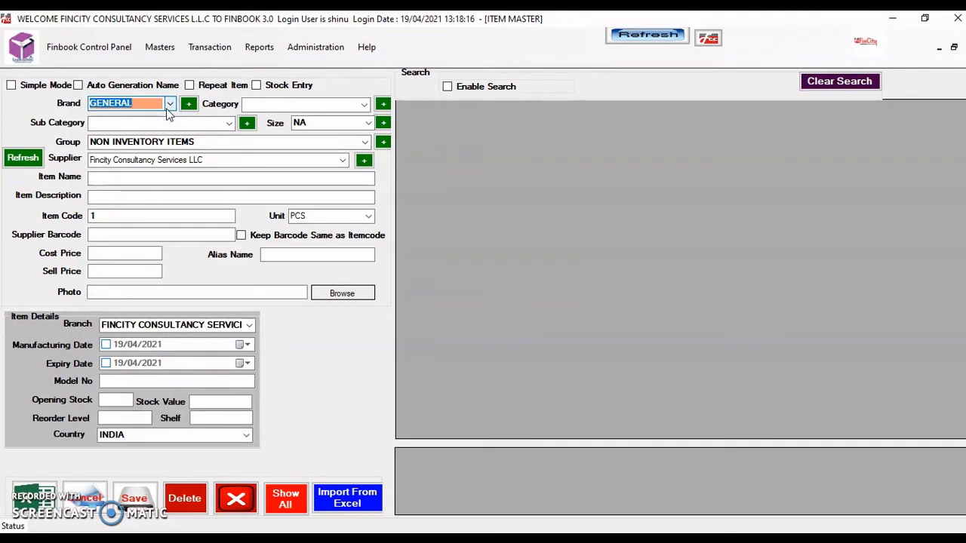
pyautogui.click(26, 162)
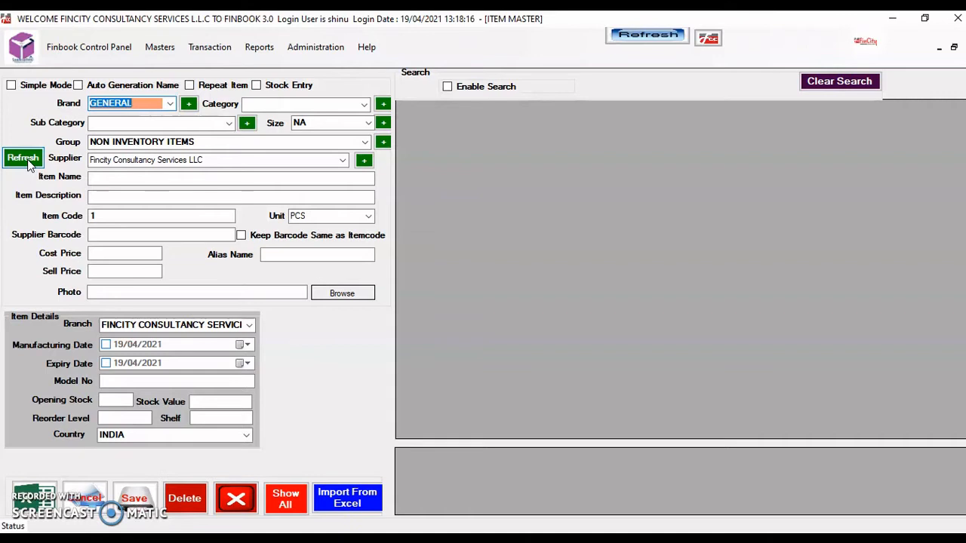
pyautogui.click(143, 105)
pyautogui.click(143, 105)
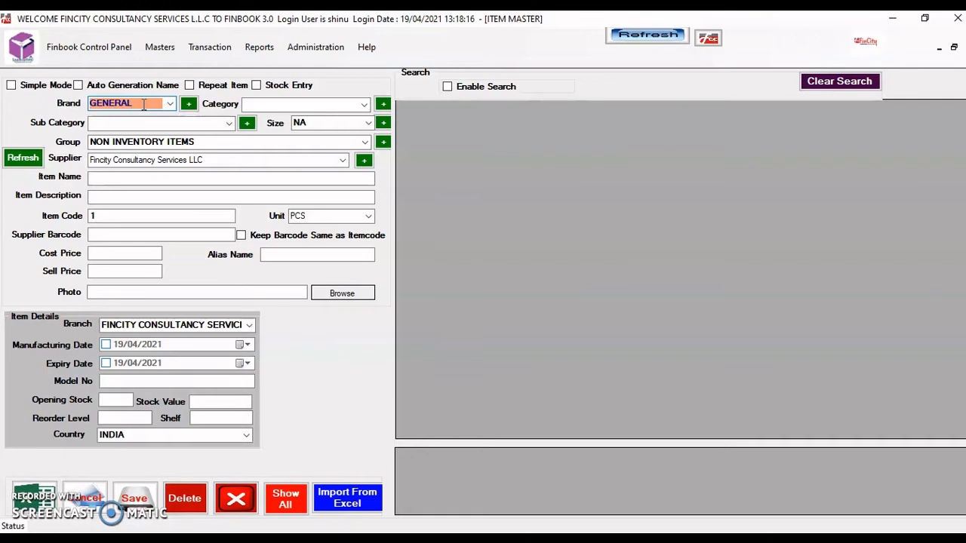
# Choose FCC from the item's brand list, then start a new category entry
pyautogui.press('Tab')
pyautogui.click(170, 107)
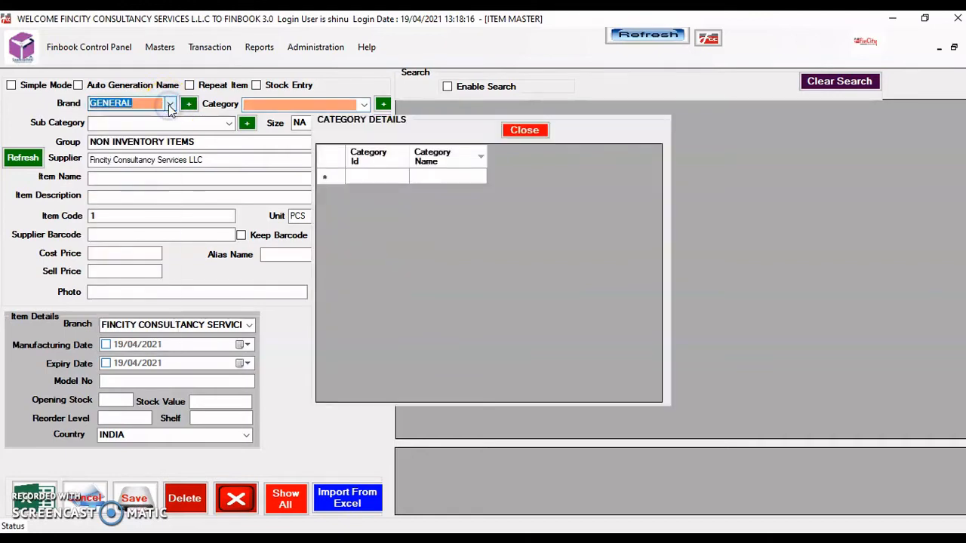
pyautogui.click(170, 107)
pyautogui.write('F')
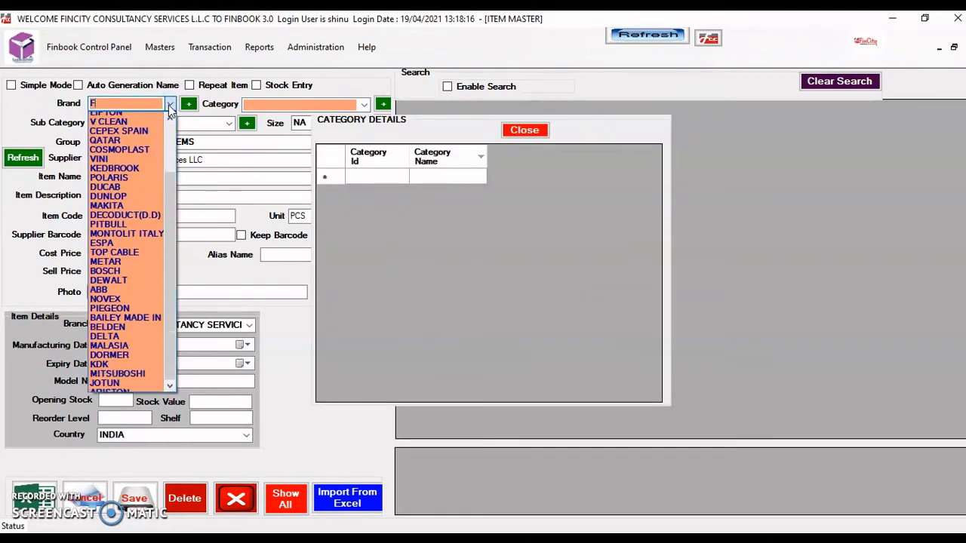
pyautogui.write('CC')
pyautogui.press('Down')
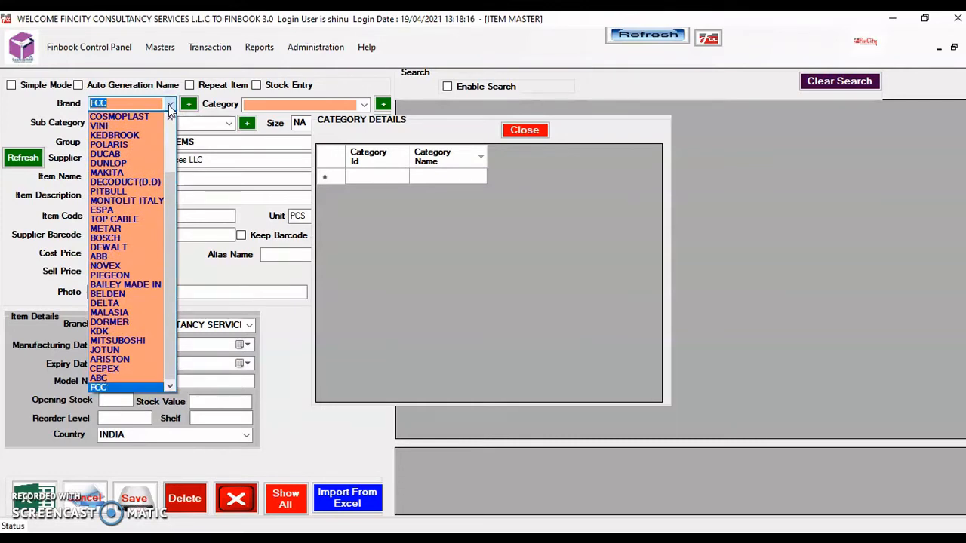
pyautogui.press('Return')
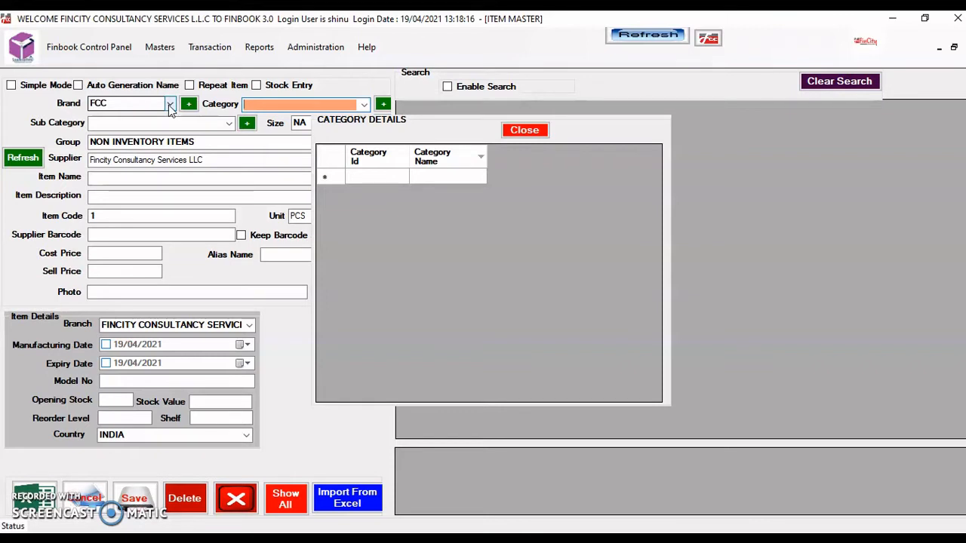
pyautogui.click(384, 105)
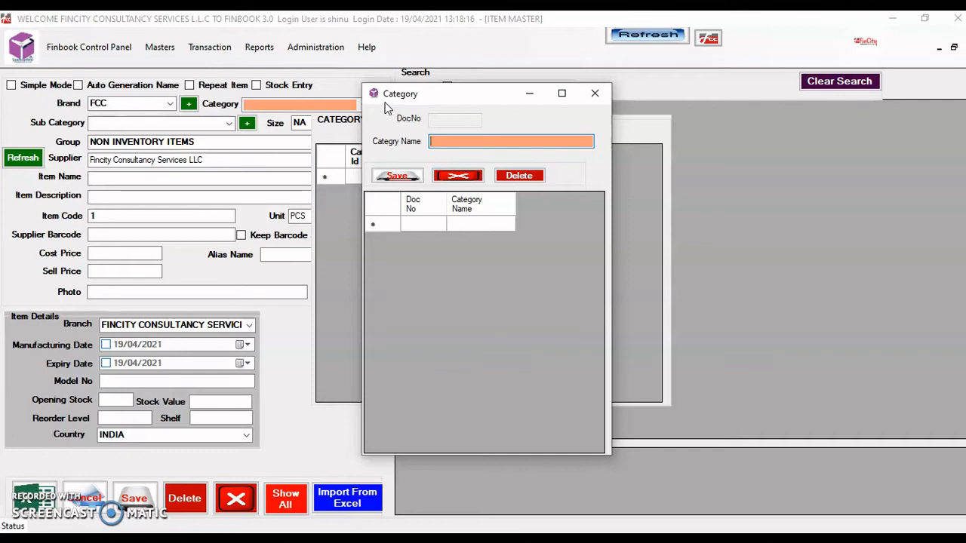
# Save GARMENTS and ELECTRONICS as new categories and close the Category window
pyautogui.write('GARMENTS')
pyautogui.press('Return')
pyautogui.press('Return')
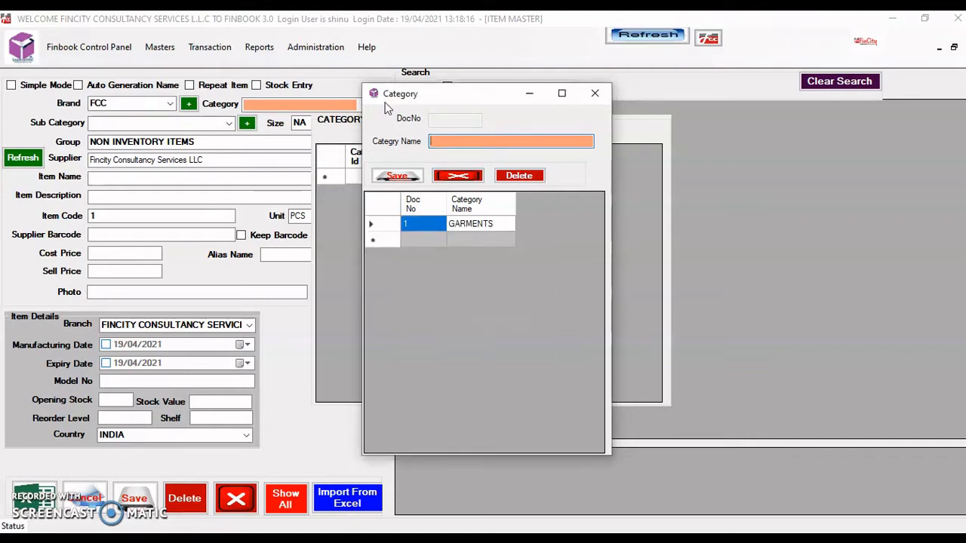
pyautogui.write('G')
pyautogui.write('ELE')
pyautogui.write('CTRONI')
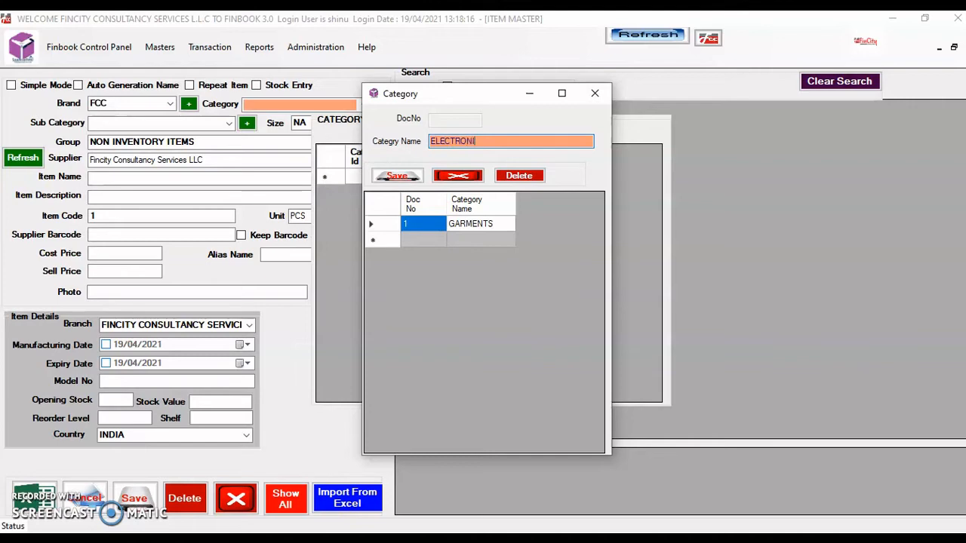
pyautogui.write('CS')
pyautogui.press('Return')
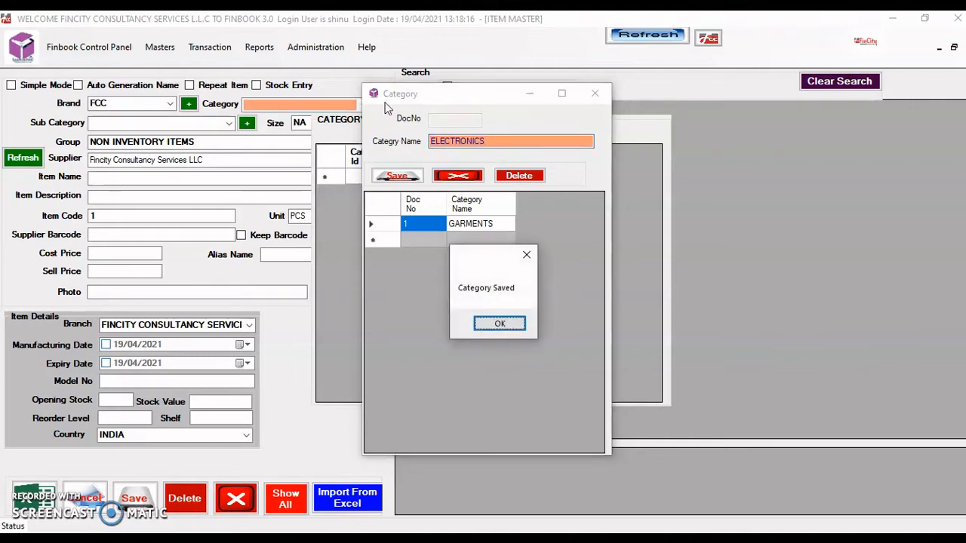
pyautogui.press('Return')
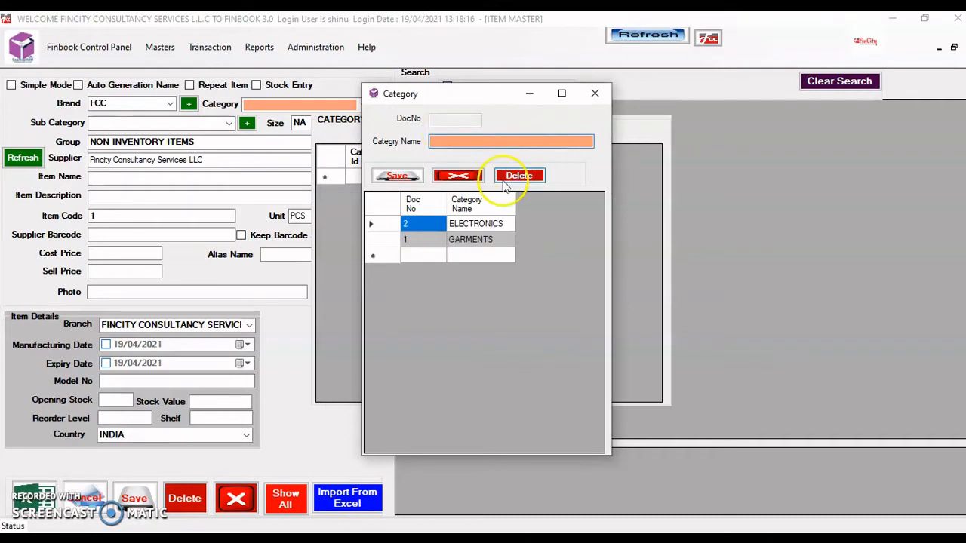
pyautogui.click(458, 175)
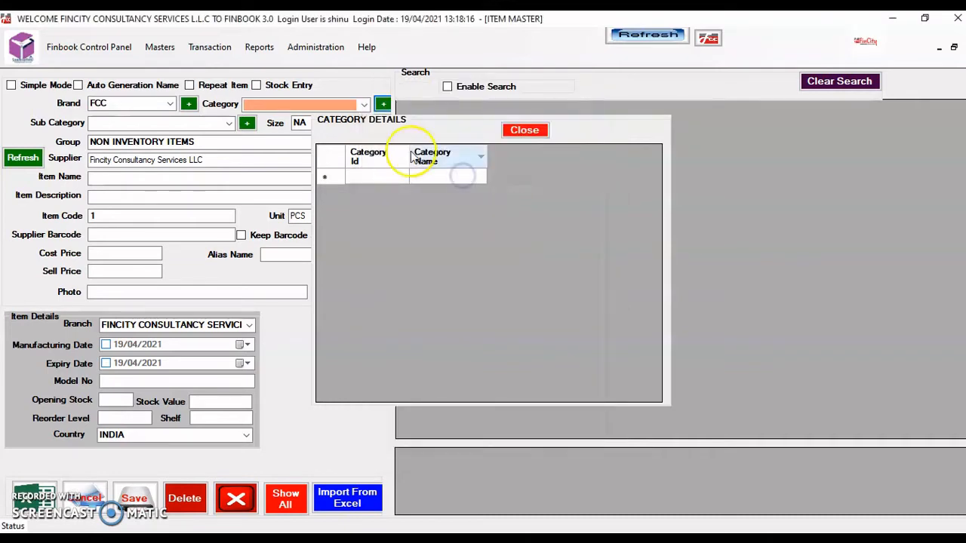
# Pick ELECTRONICS from the item's category list, leaving Sub Category empty
pyautogui.click(363, 106)
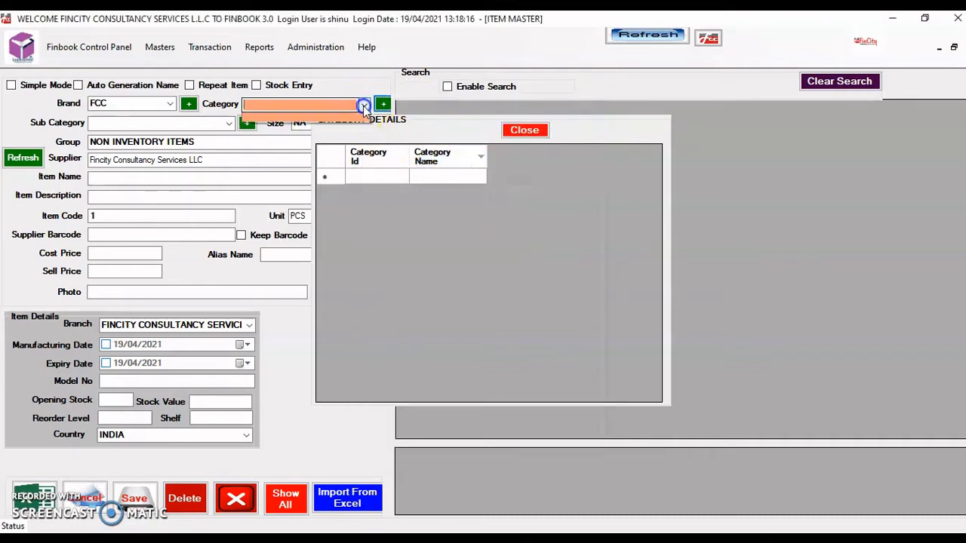
pyautogui.click(304, 105)
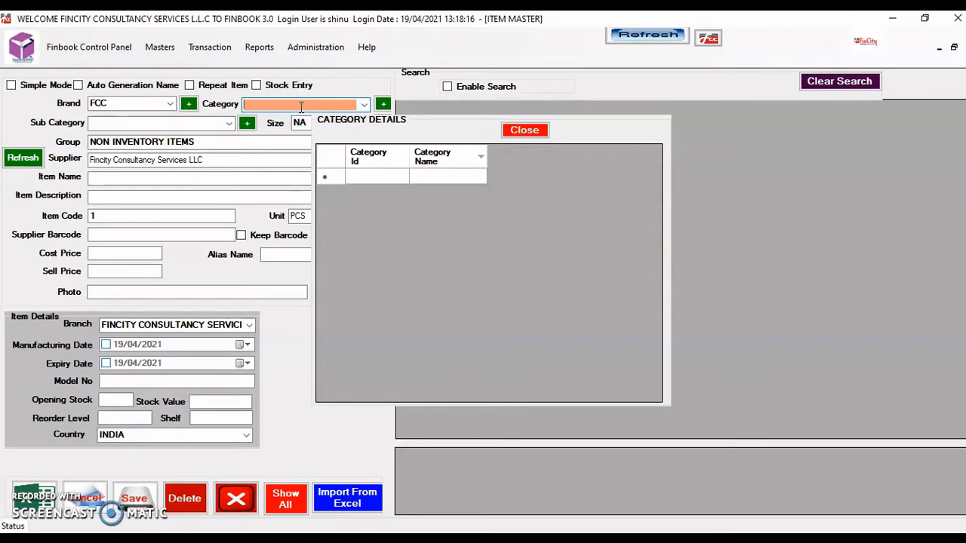
pyautogui.press('Tab')
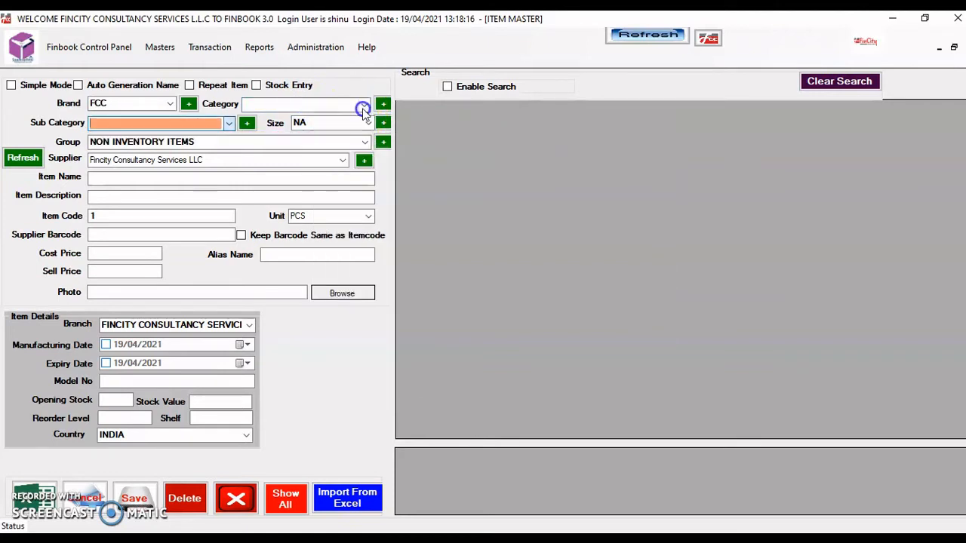
pyautogui.click(364, 108)
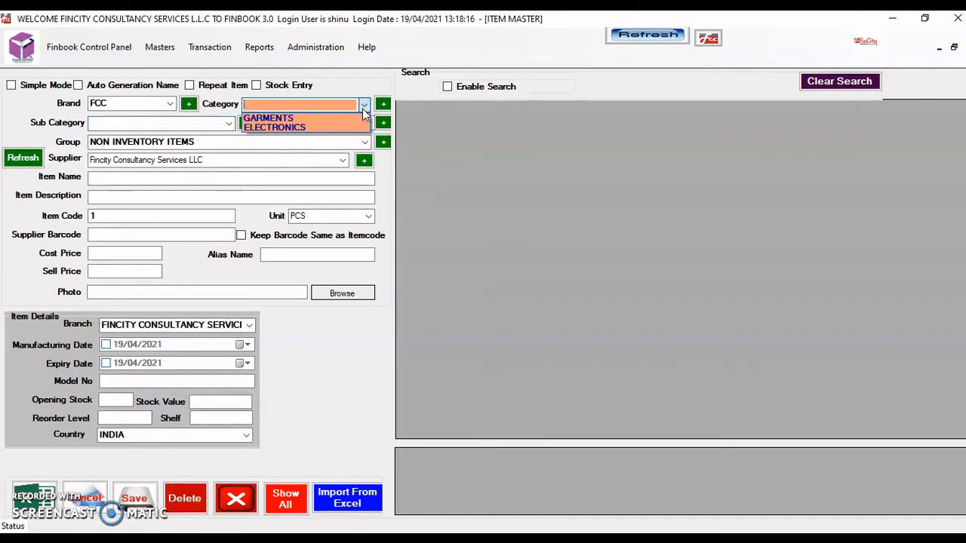
pyautogui.click(324, 130)
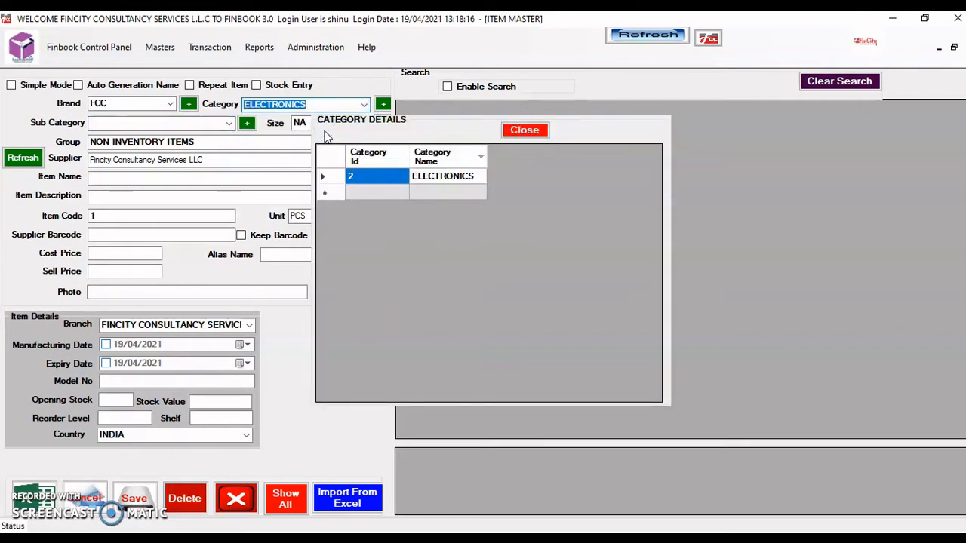
pyautogui.press('Tab')
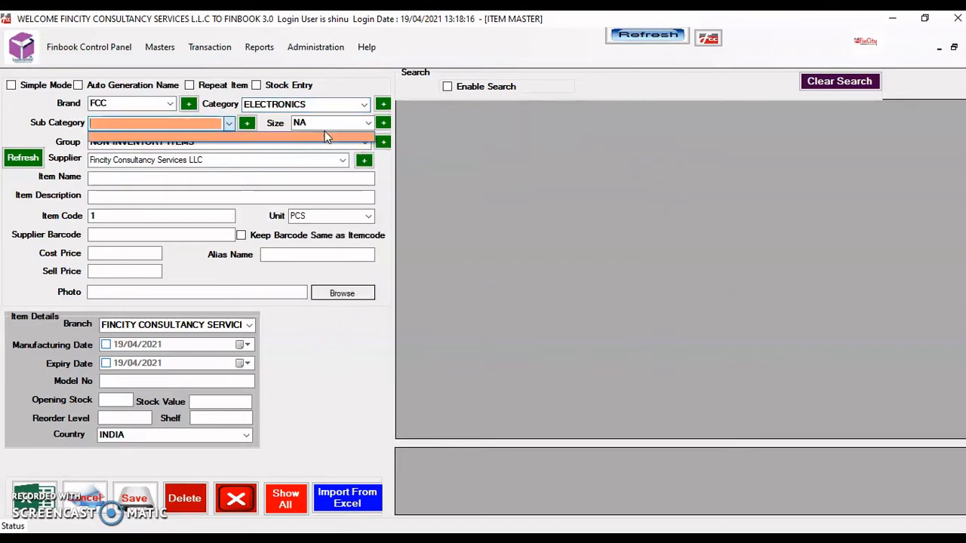
pyautogui.click(248, 124)
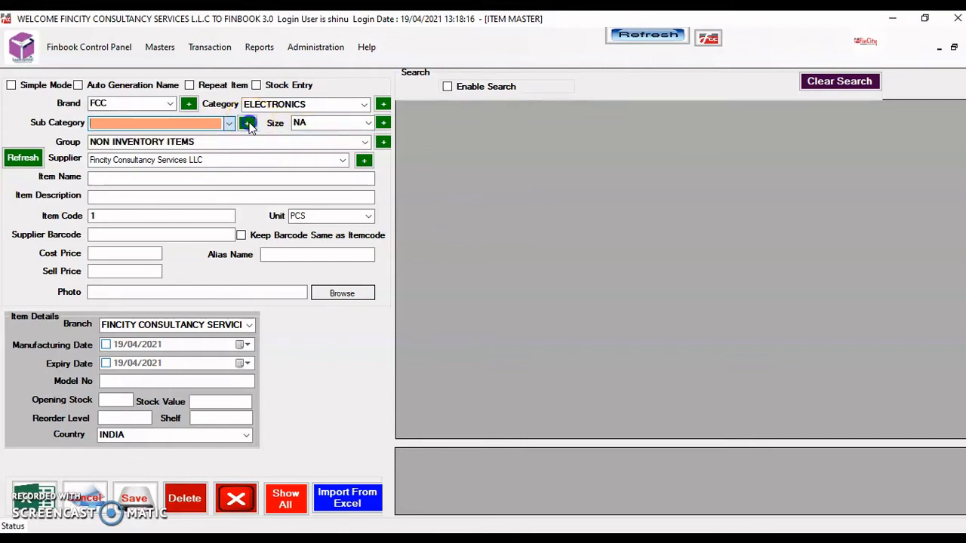
# Add a TV sub category under ELECTRONICS and rename it to TELEVISION
pyautogui.click(247, 124)
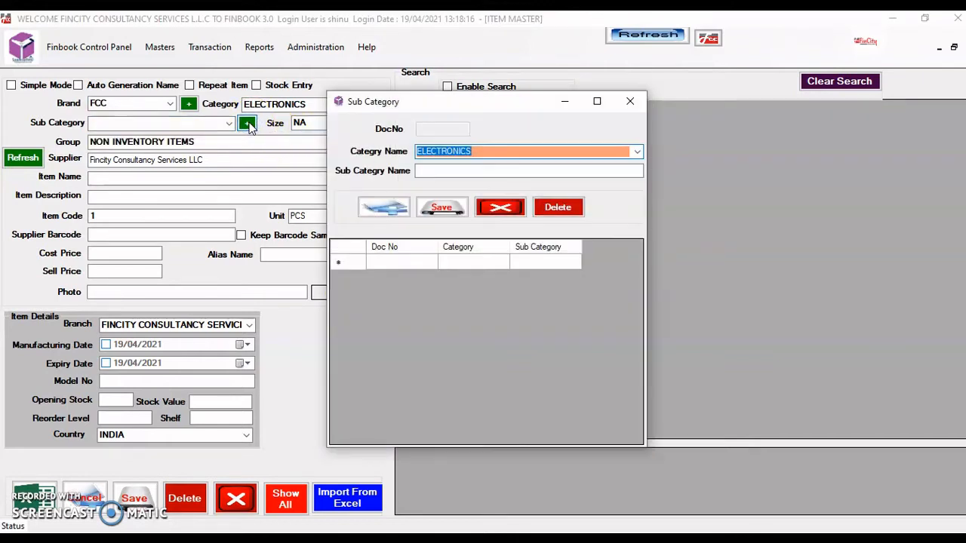
pyautogui.click(637, 151)
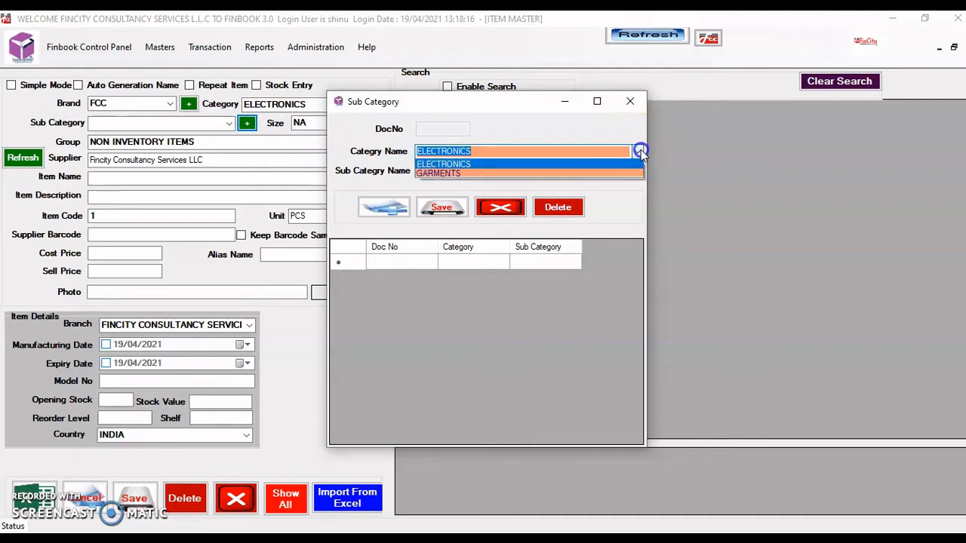
pyautogui.click(566, 163)
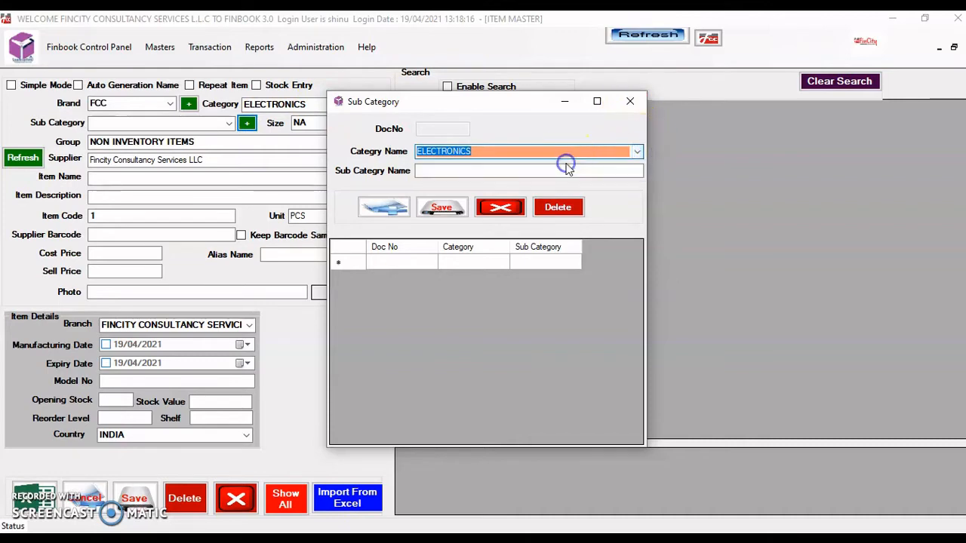
pyautogui.press('Tab')
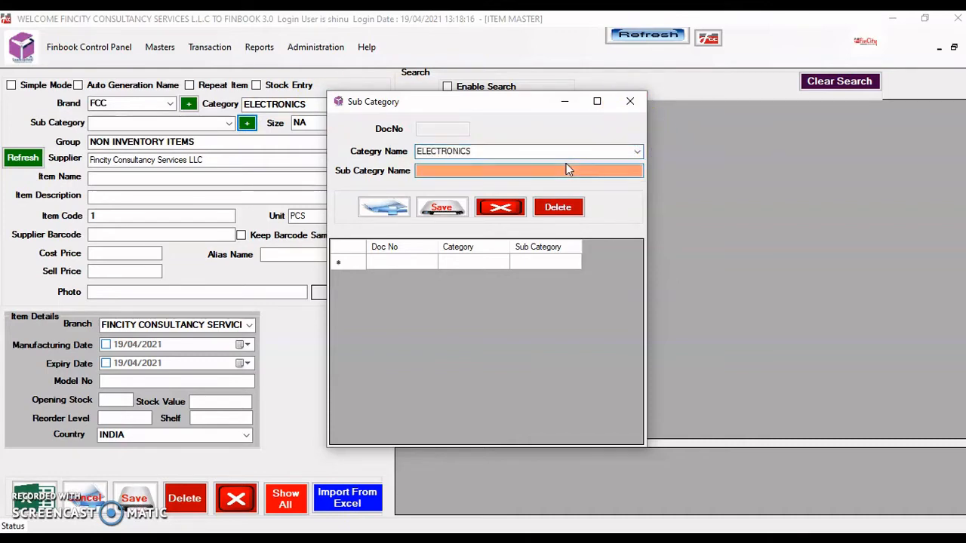
pyautogui.write('TV')
pyautogui.press('Return')
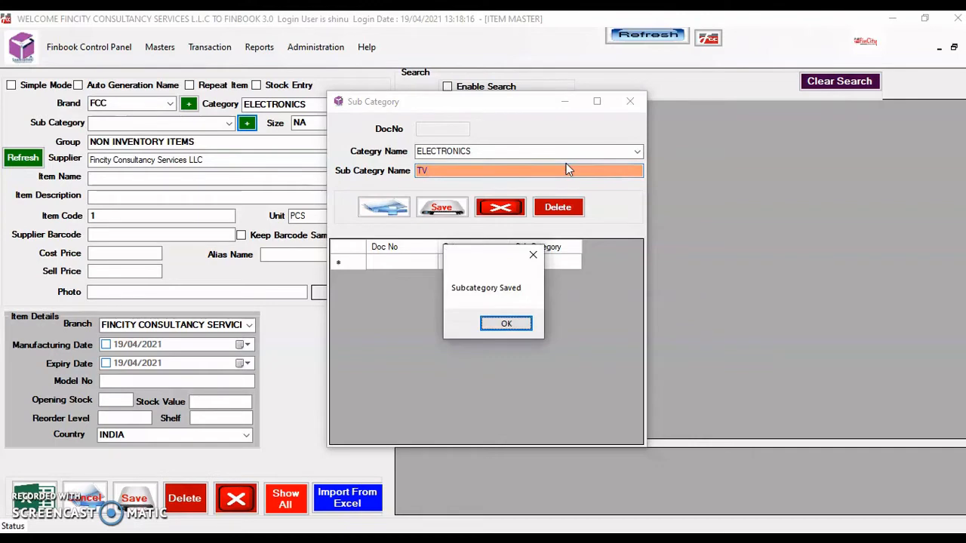
pyautogui.press('Return')
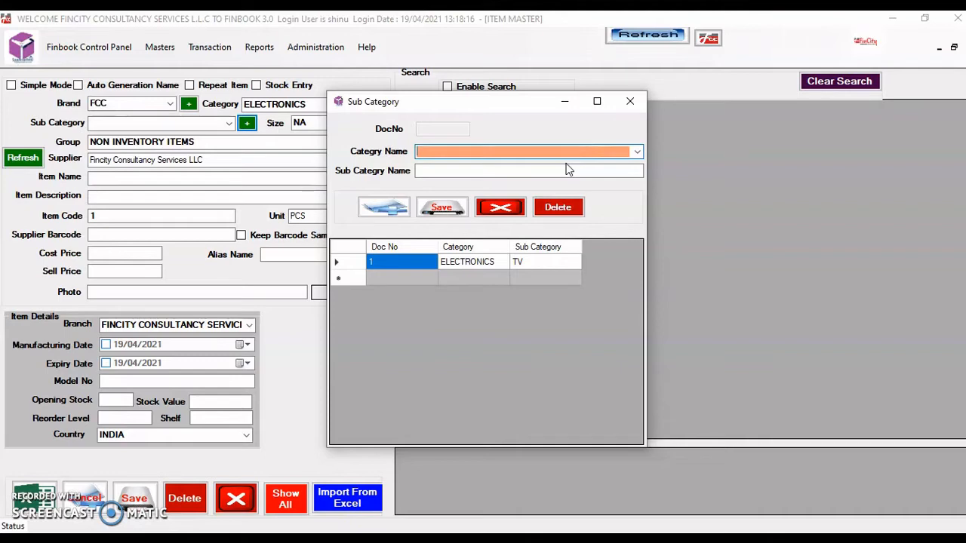
pyautogui.doubleClick(475, 266)
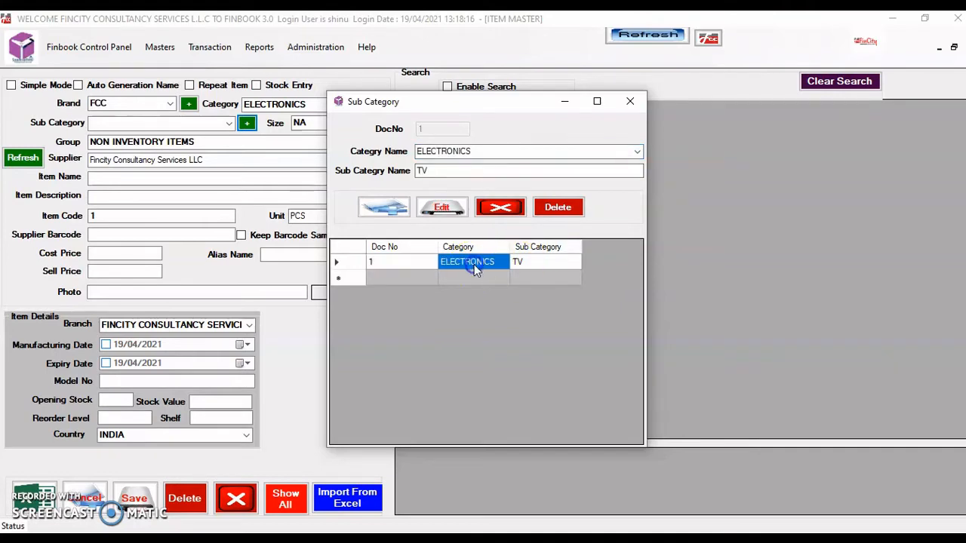
pyautogui.doubleClick(430, 172)
pyautogui.write('TE')
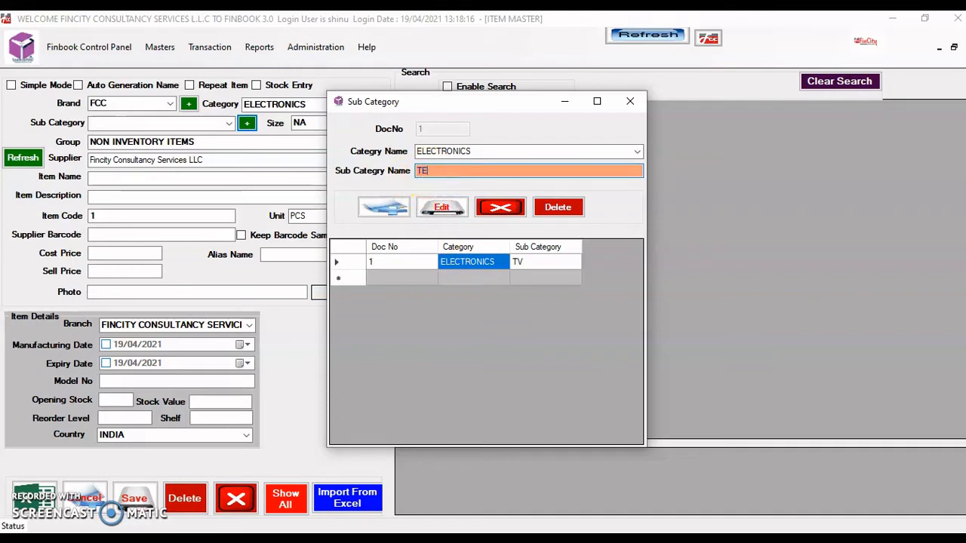
pyautogui.write('LEVISION')
pyautogui.press('Return')
pyautogui.press('Return')
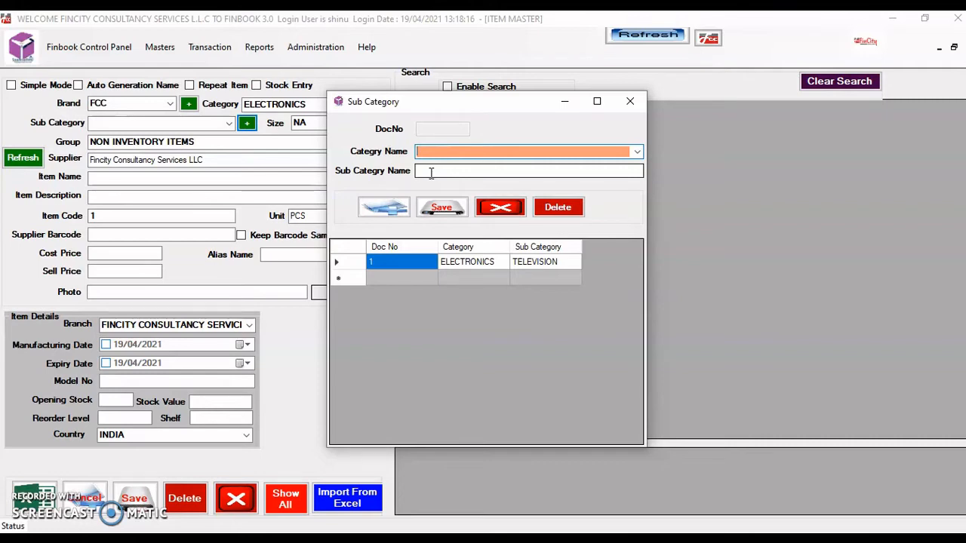
# Add REFRIGERATOR as another ELECTRONICS sub category and close the sub category form
pyautogui.click(500, 216)
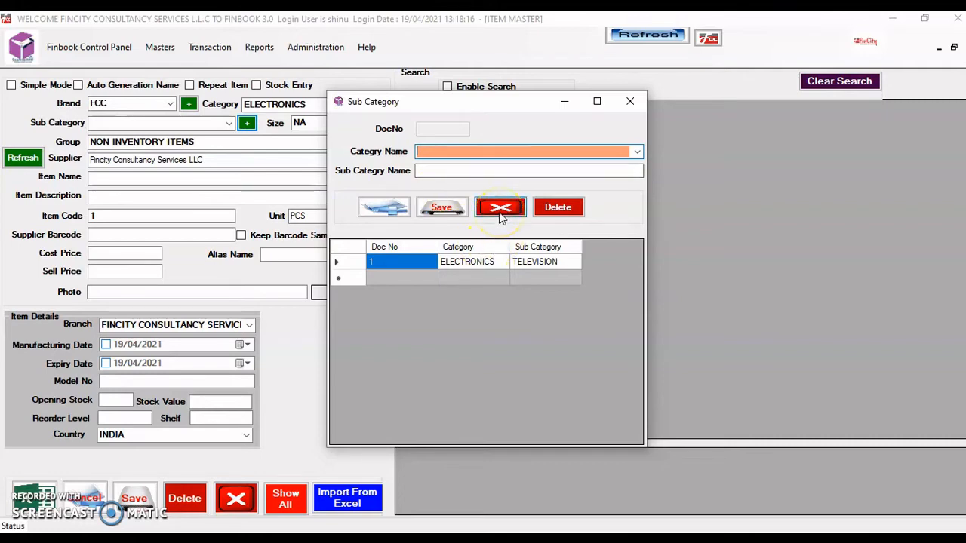
pyautogui.click(635, 152)
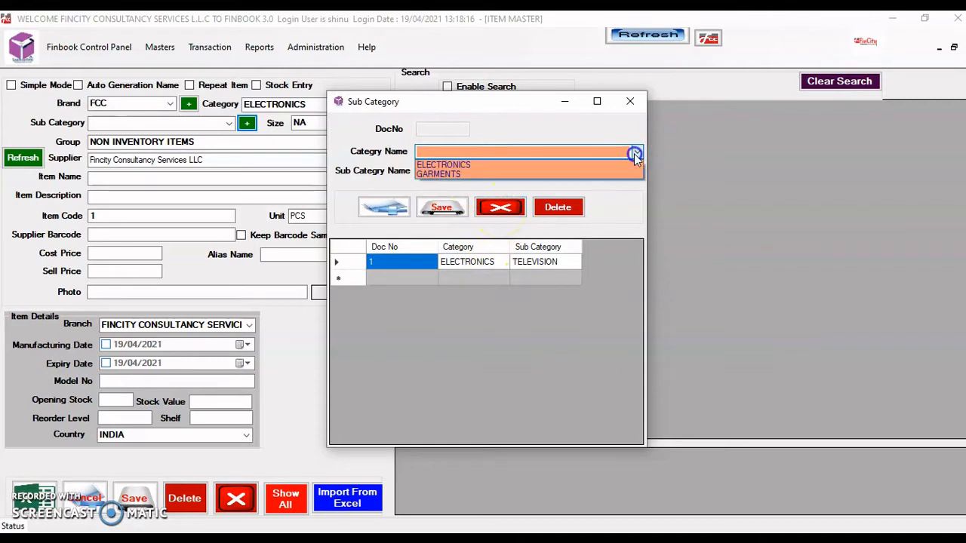
pyautogui.click(555, 165)
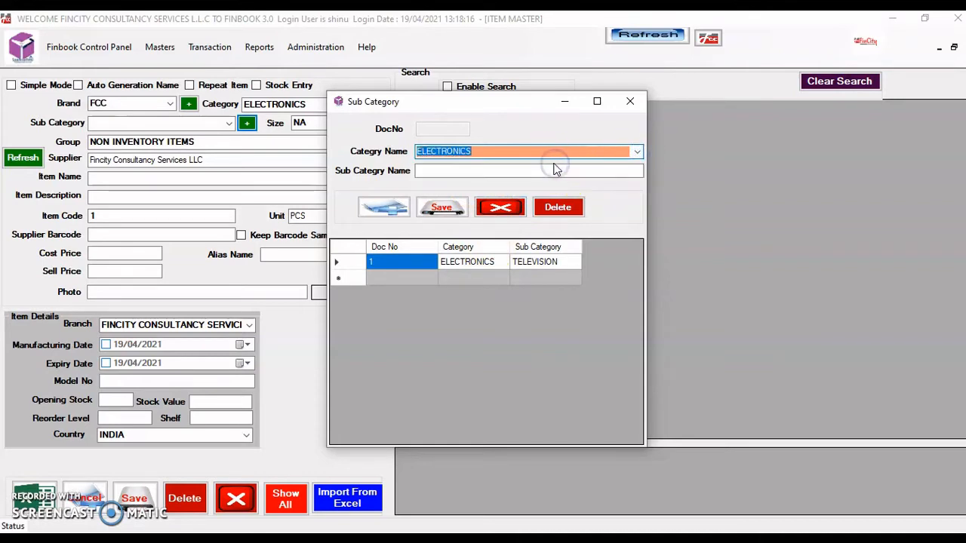
pyautogui.click(556, 170)
pyautogui.write('REFR')
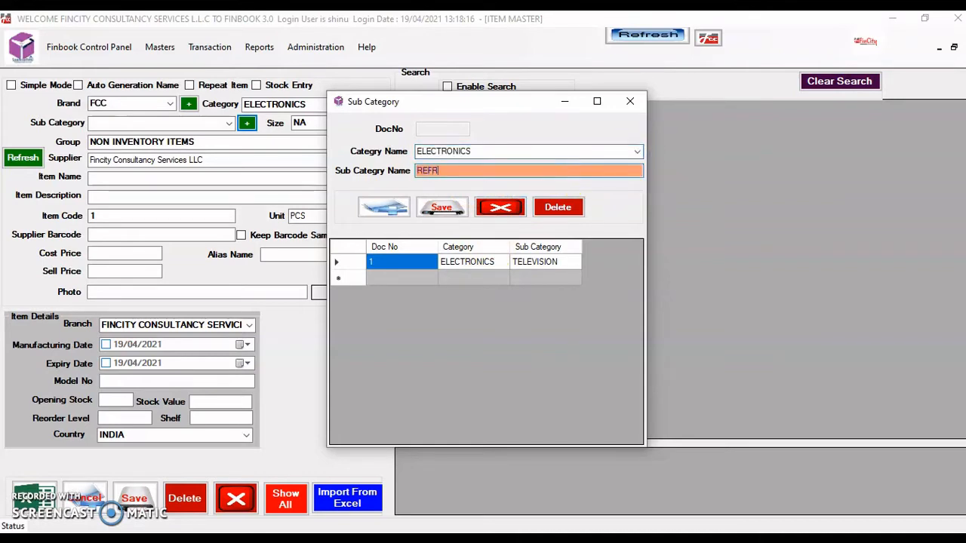
pyautogui.write('IGERATOR')
pyautogui.press('Return')
pyautogui.press('Return')
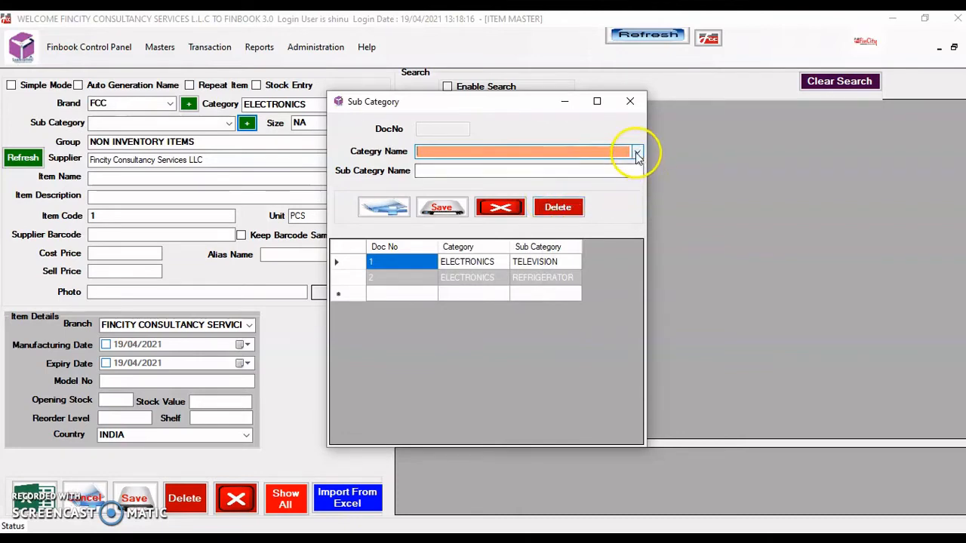
pyautogui.click(501, 207)
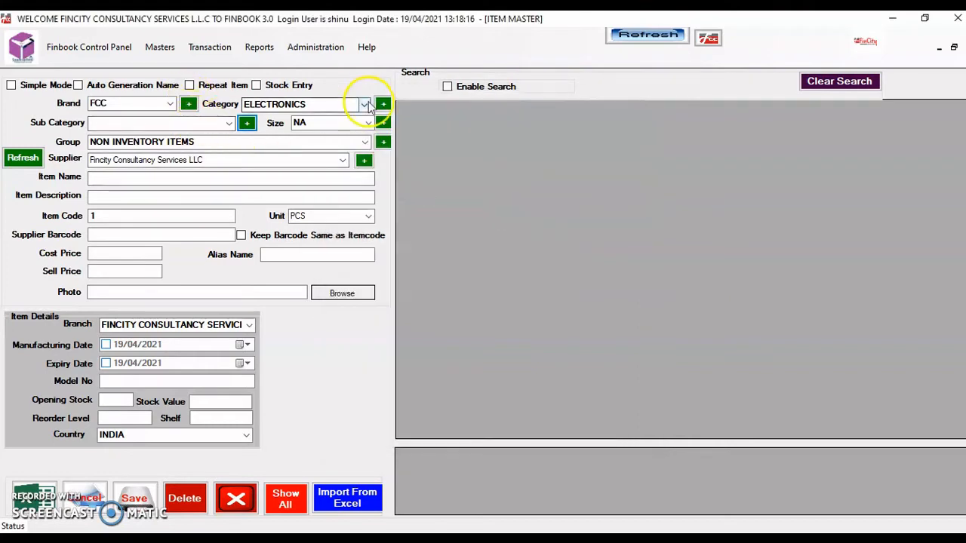
# Keep ELECTRONICS as the category and choose TELEVISION as the item's sub category
pyautogui.click(368, 104)
pyautogui.click(344, 127)
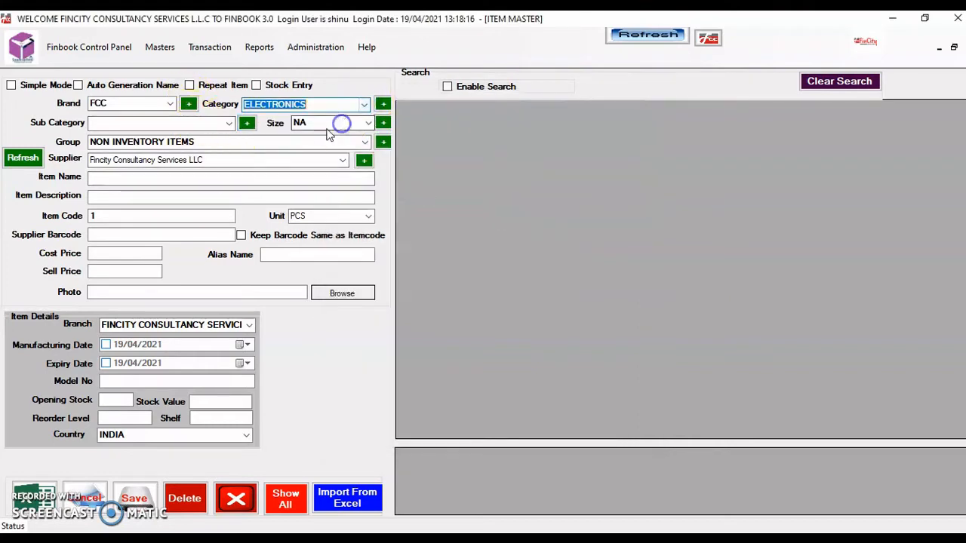
pyautogui.click(229, 123)
pyautogui.click(228, 124)
pyautogui.click(228, 124)
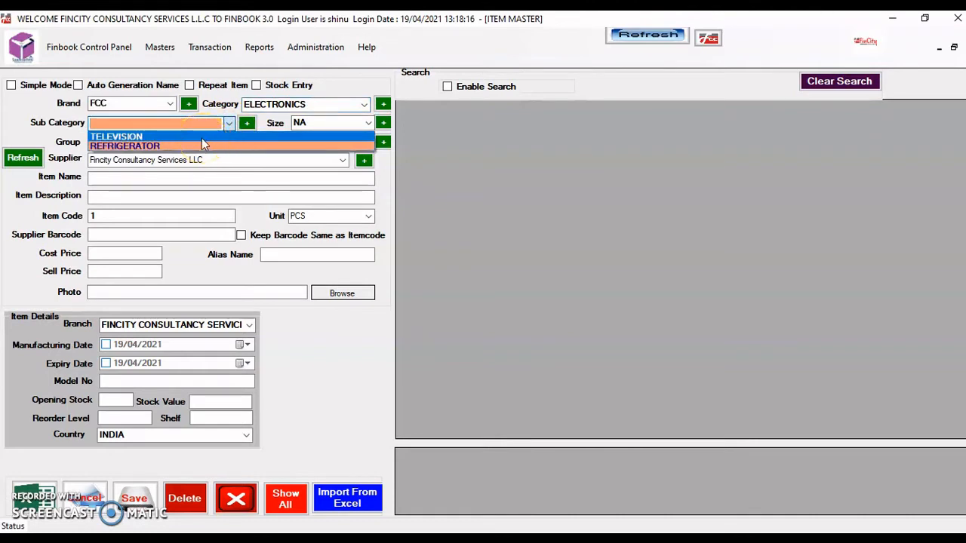
pyautogui.click(202, 138)
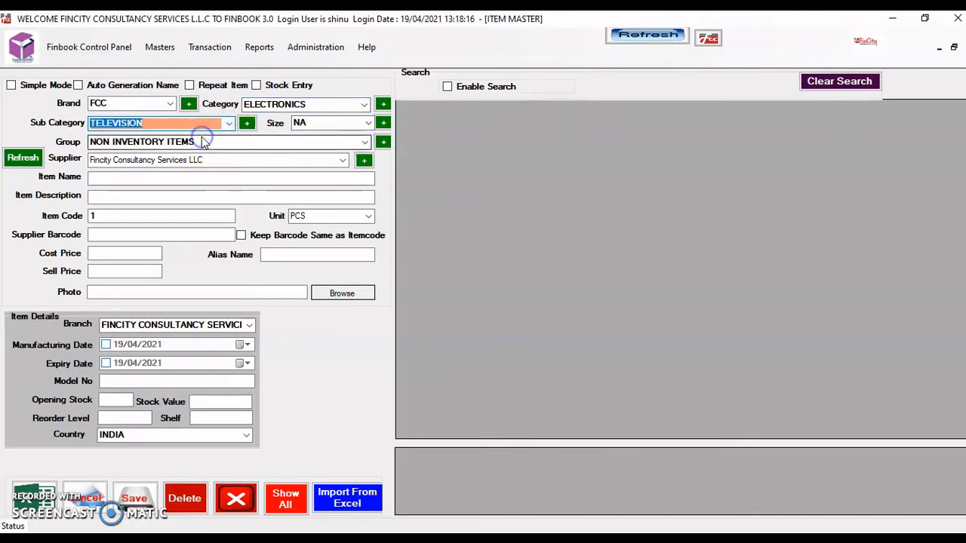
pyautogui.press('Tab')
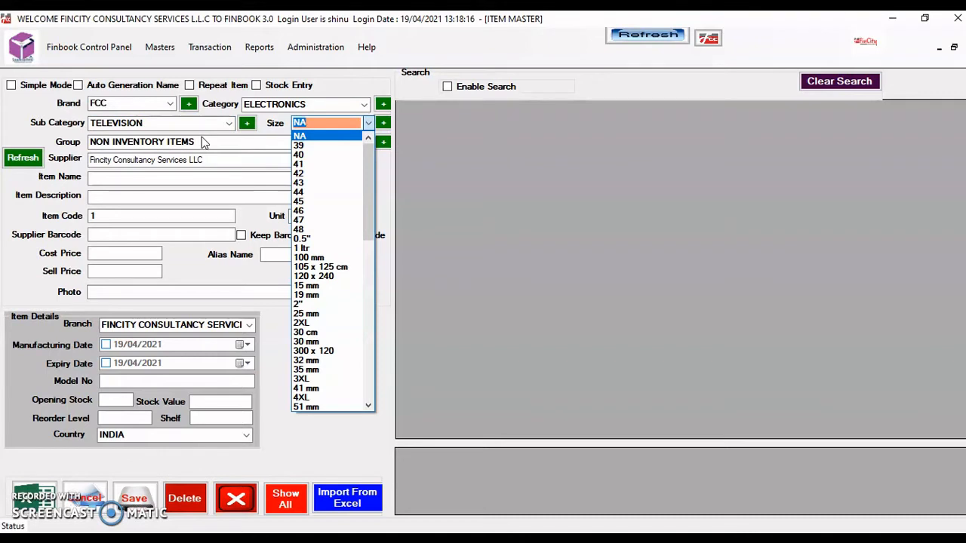
# Create and save a new size named 65"
pyautogui.write('65')
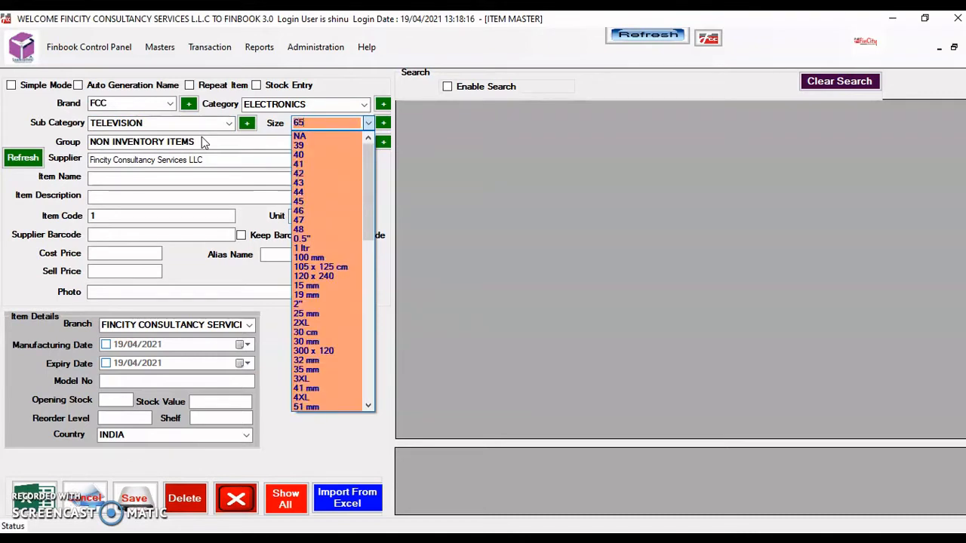
pyautogui.click(383, 125)
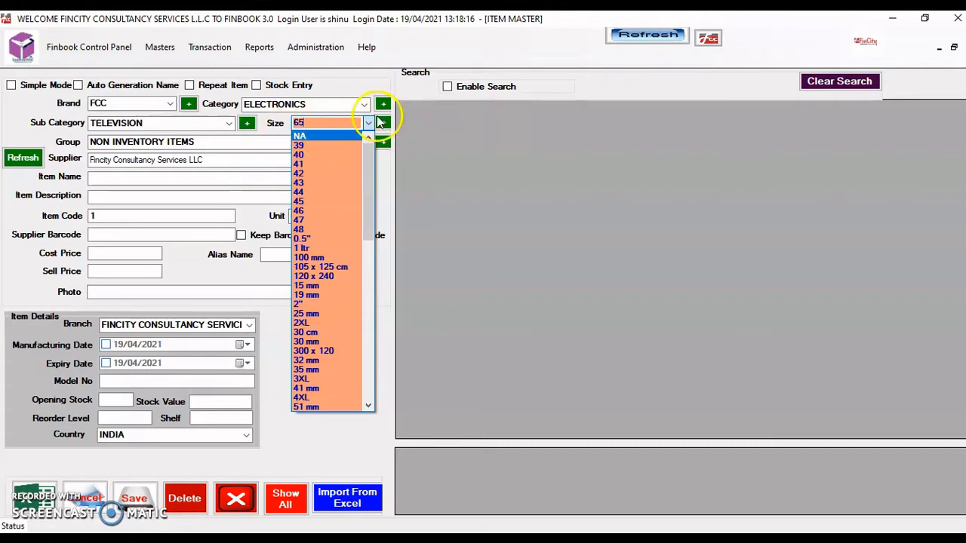
pyautogui.click(383, 124)
pyautogui.click(232, 209)
pyautogui.write('65"')
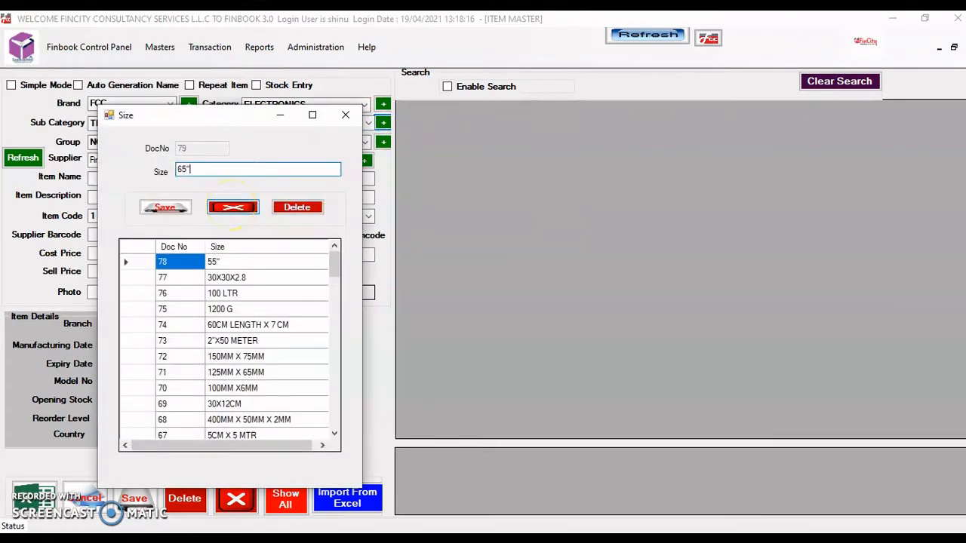
pyautogui.click(233, 208)
pyautogui.press('Return')
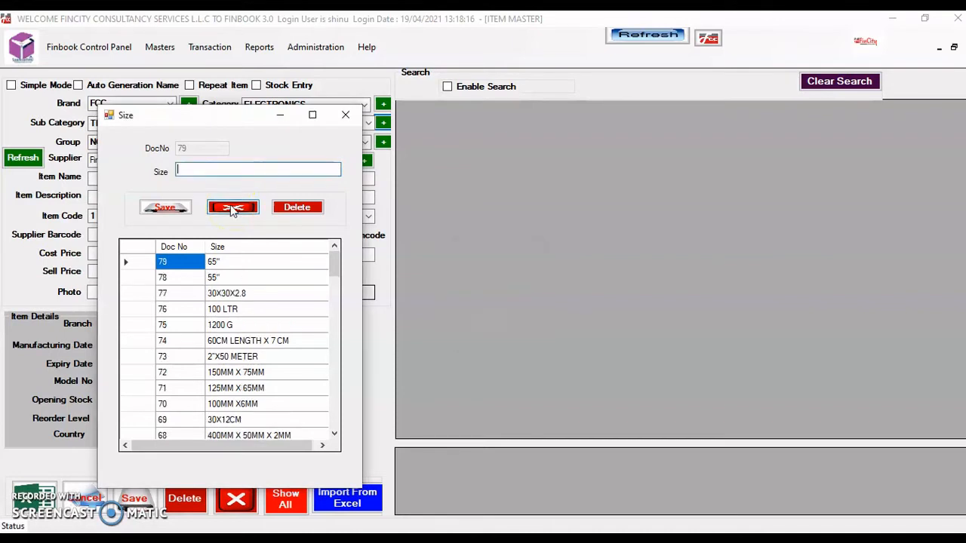
pyautogui.click(231, 213)
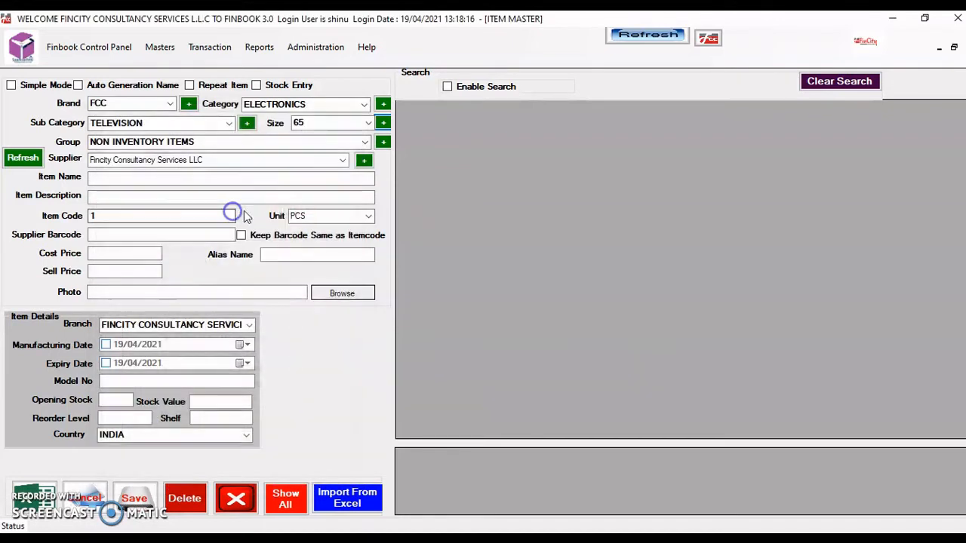
# Select 65" from the size list as the item's size
pyautogui.click(310, 123)
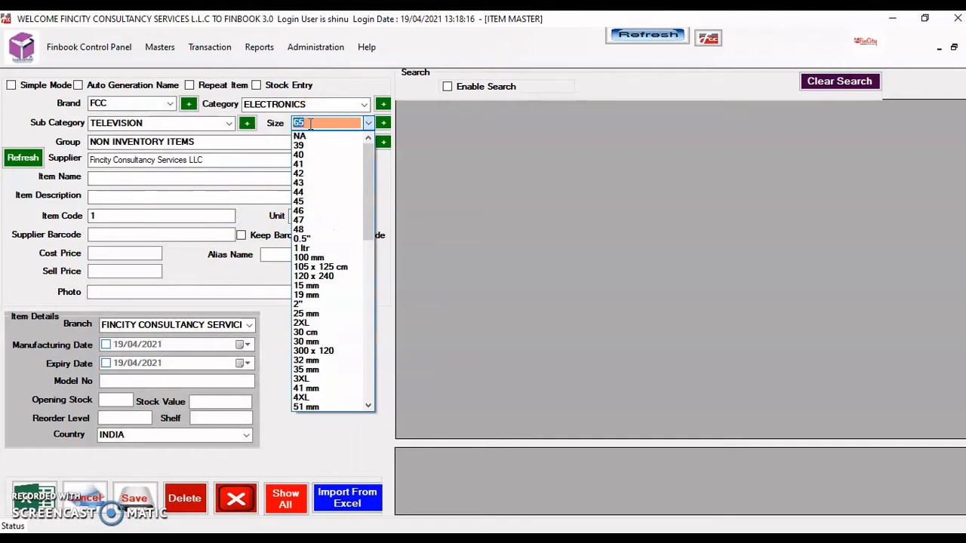
pyautogui.press('Tab')
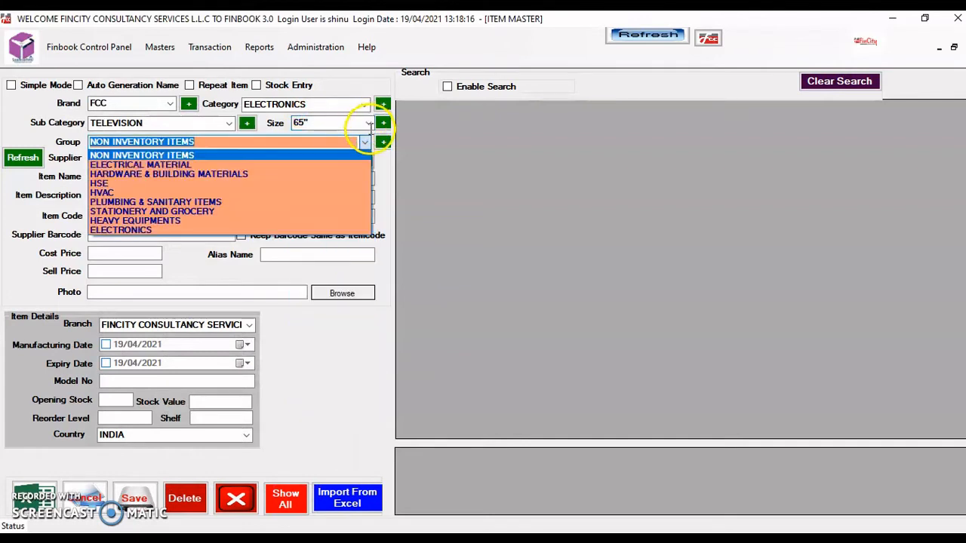
pyautogui.click(368, 123)
pyautogui.click(368, 123)
pyautogui.click(368, 123)
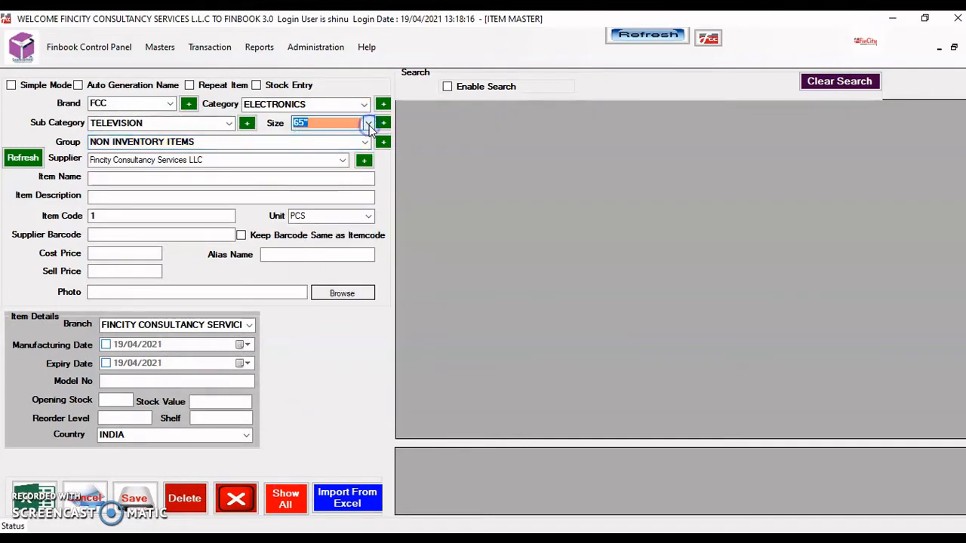
pyautogui.click(368, 123)
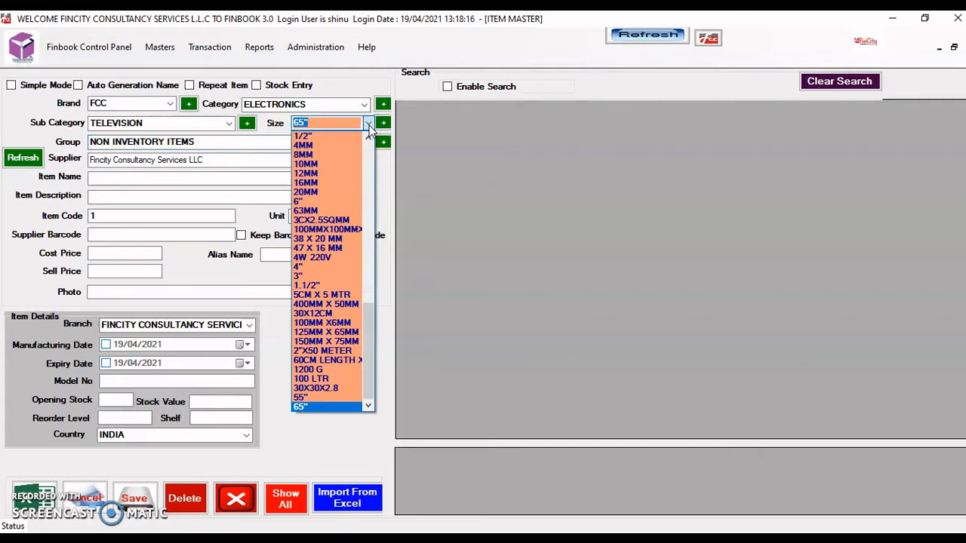
pyautogui.press('Tab')
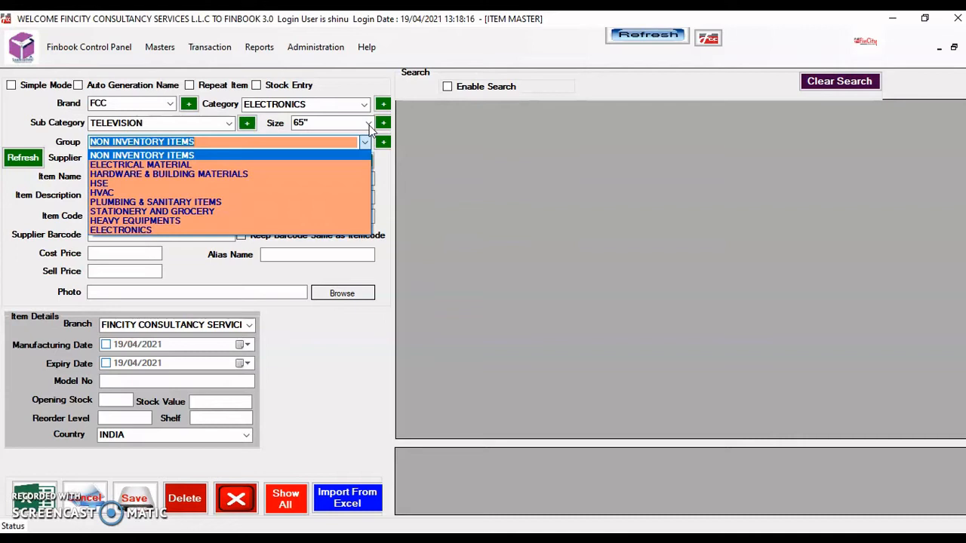
# Pick ELECTRONICS as the group and keep Fincity Consultancy Services LLC as supplier
pyautogui.press('Down')
pyautogui.press('Down')
pyautogui.press('Down')
pyautogui.press('Down')
pyautogui.press('Down')
pyautogui.press('Down')
pyautogui.press('Down')
pyautogui.press('Down')
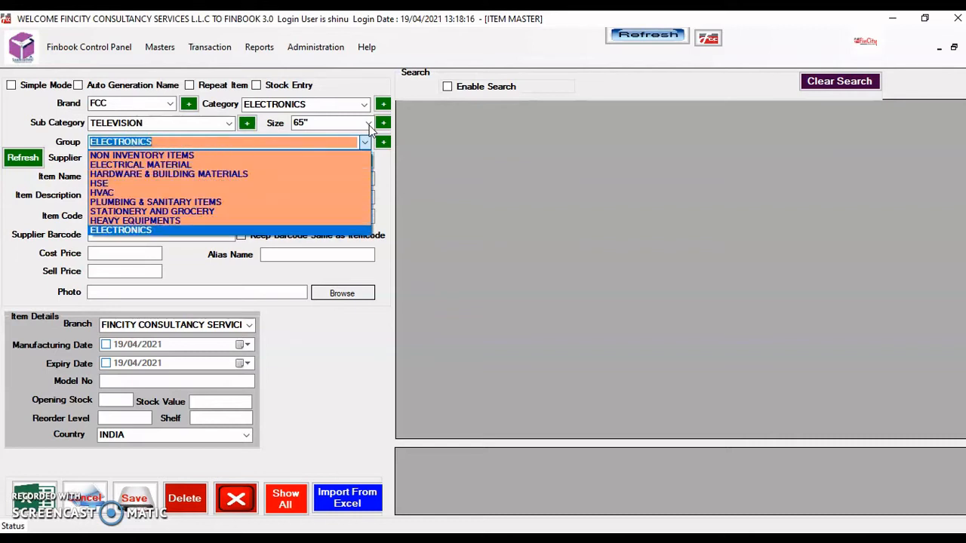
pyautogui.press('Return')
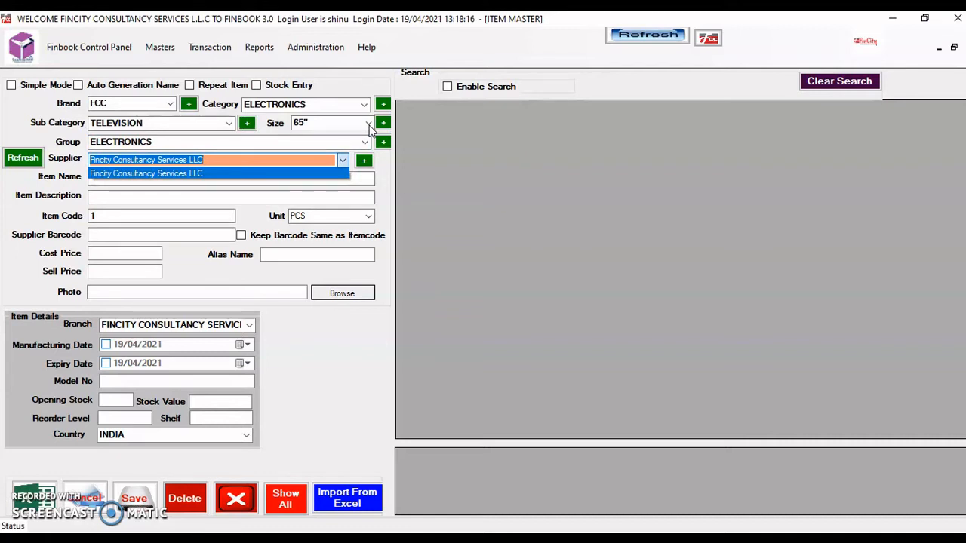
pyautogui.press('Return')
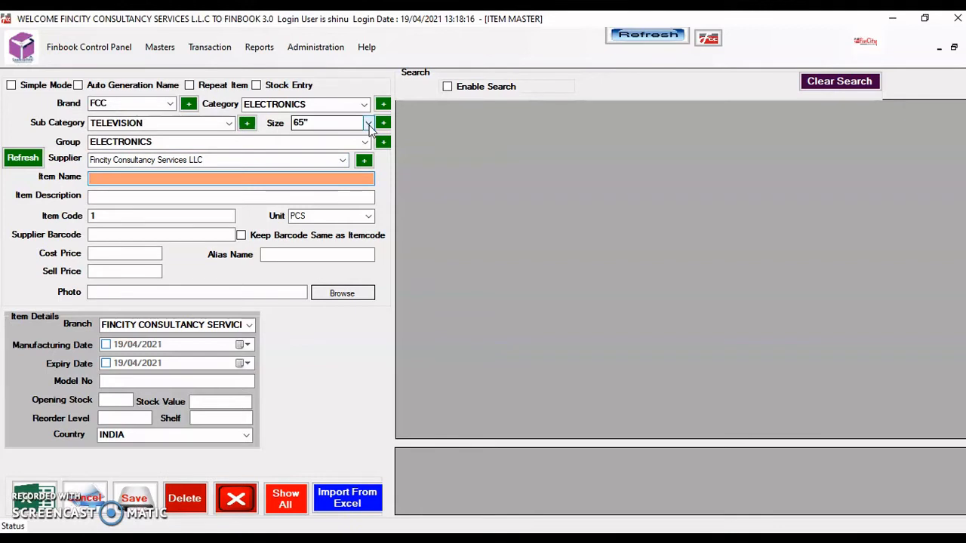
# Name the item MY TELEVISION, correcting the typo, and keep PCS as the unit
pyautogui.write('MY TELEVIOSION')
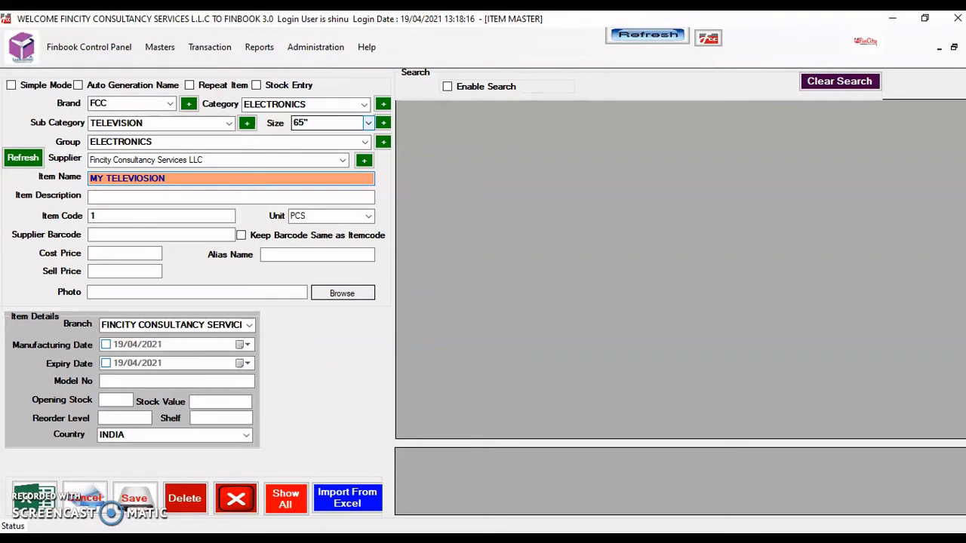
pyautogui.press('BackSpace')
pyautogui.press('BackSpace')
pyautogui.press('BackSpace')
pyautogui.press('BackSpace')
pyautogui.press('BackSpace')
pyautogui.press('BackSpace')
pyautogui.press('BackSpace')
pyautogui.press('BackSpace')
pyautogui.press('BackSpace')
pyautogui.press('BackSpace')
pyautogui.write('ELEVISION')
pyautogui.click(368, 216)
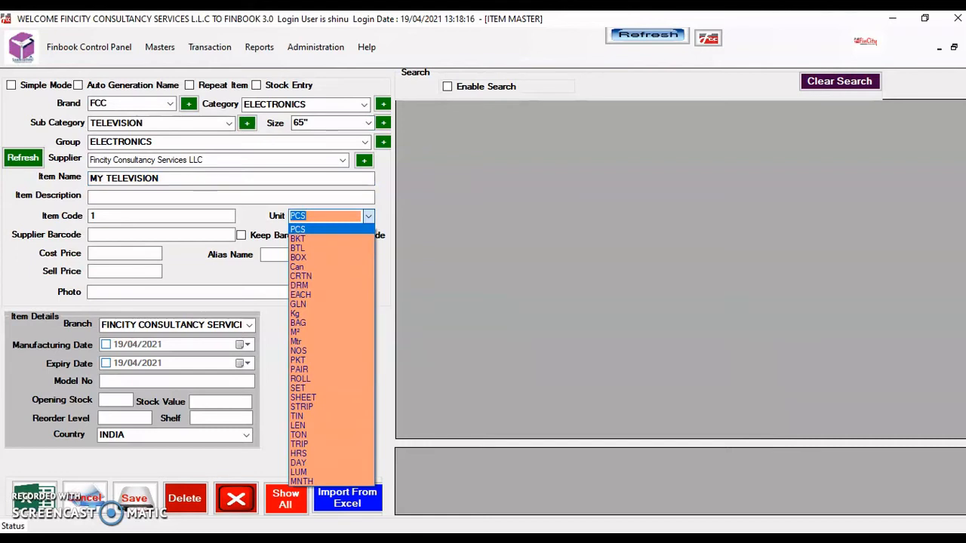
pyautogui.press('Return')
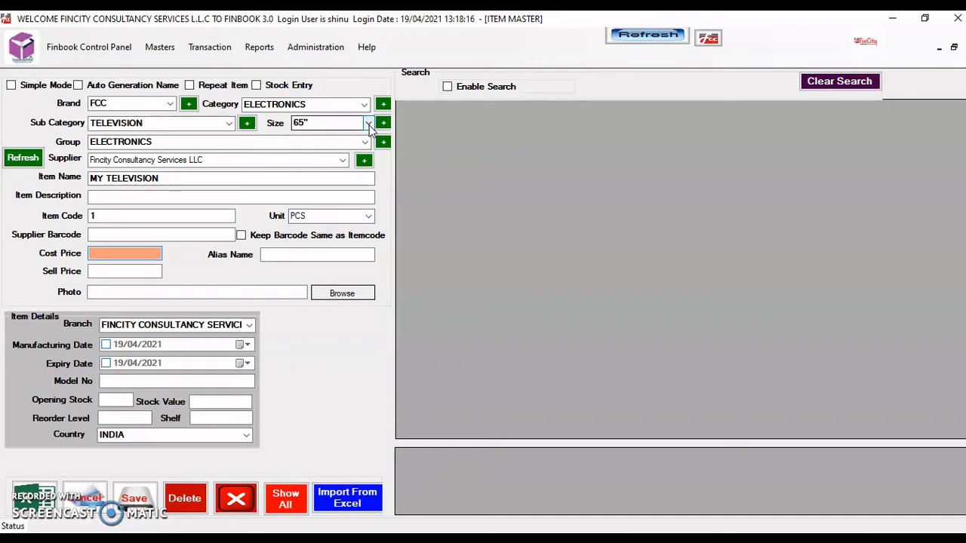
# Enter cost price 500, sell price 750 and alias MTEL
pyautogui.write('500')
pyautogui.press('Tab')
pyautogui.write('750')
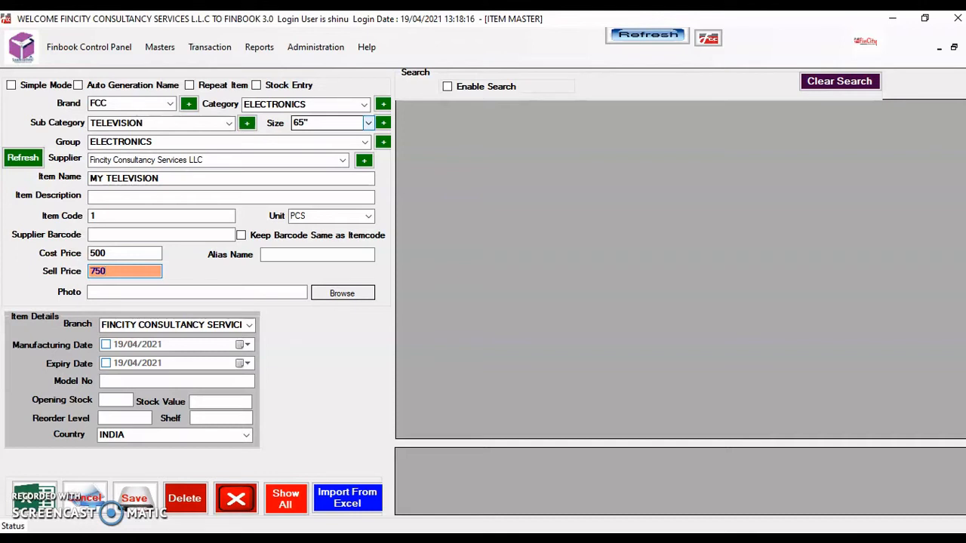
pyautogui.press('Tab')
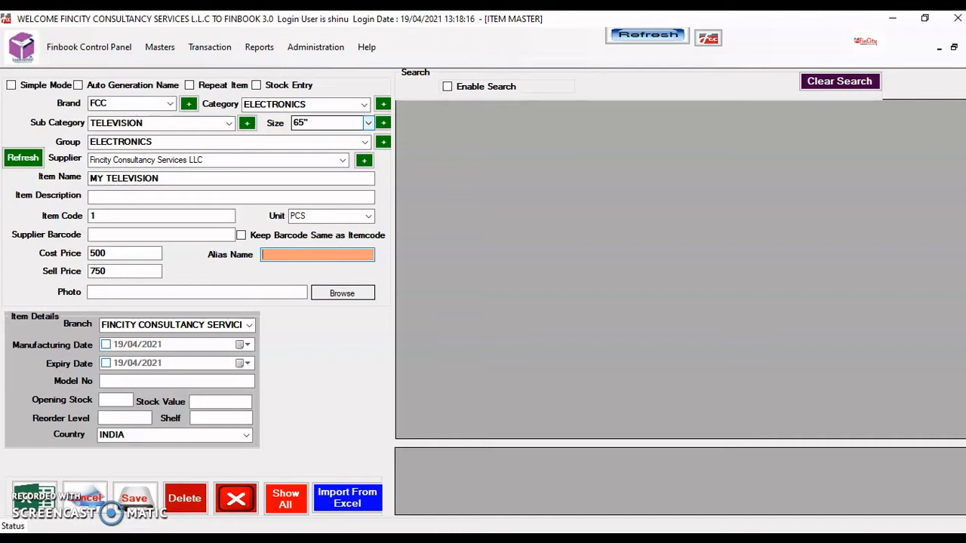
pyautogui.write('MTEL')
pyautogui.press('Tab')
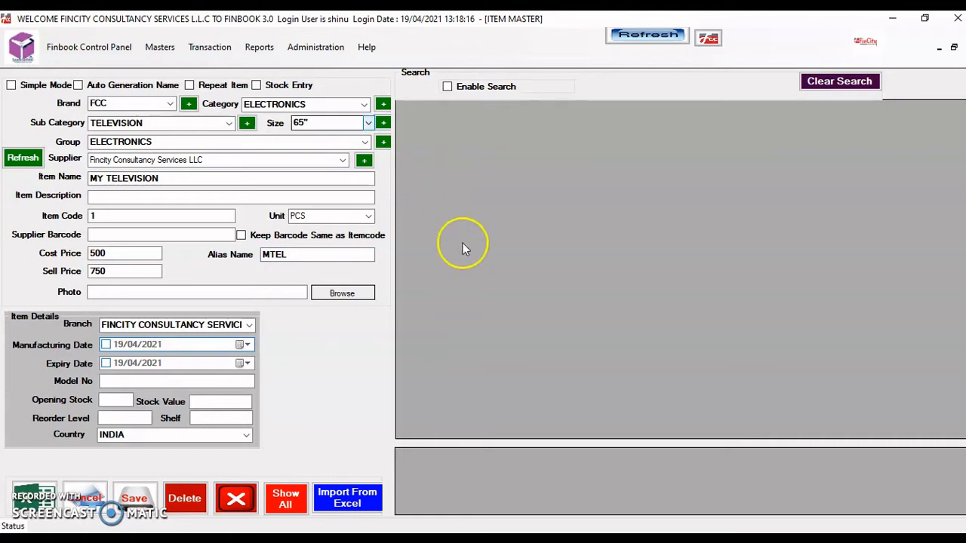
# Attach the WhatsApp Image JPEG from the Downloads folder as the item's photo
pyautogui.click(335, 293)
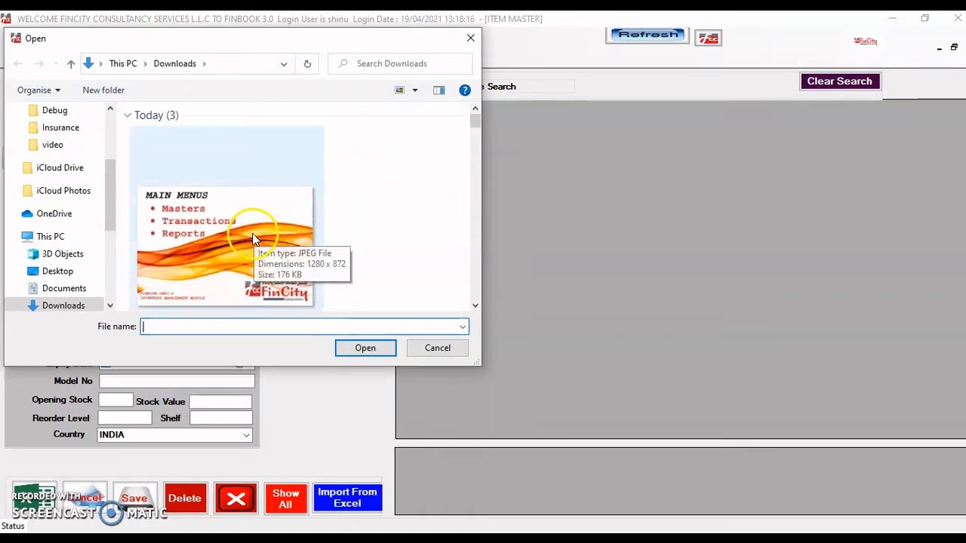
pyautogui.doubleClick(245, 234)
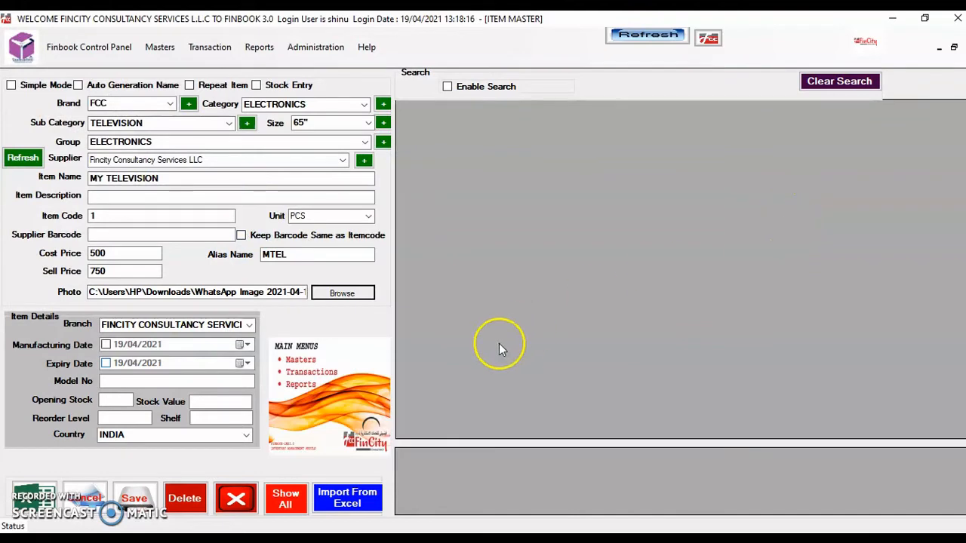
pyautogui.moveTo(382, 387)
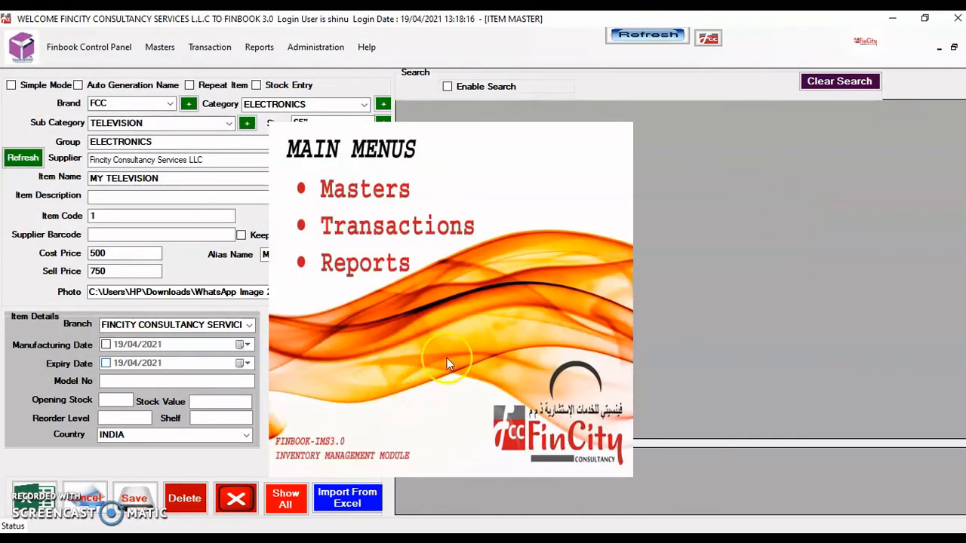
pyautogui.moveTo(320, 428)
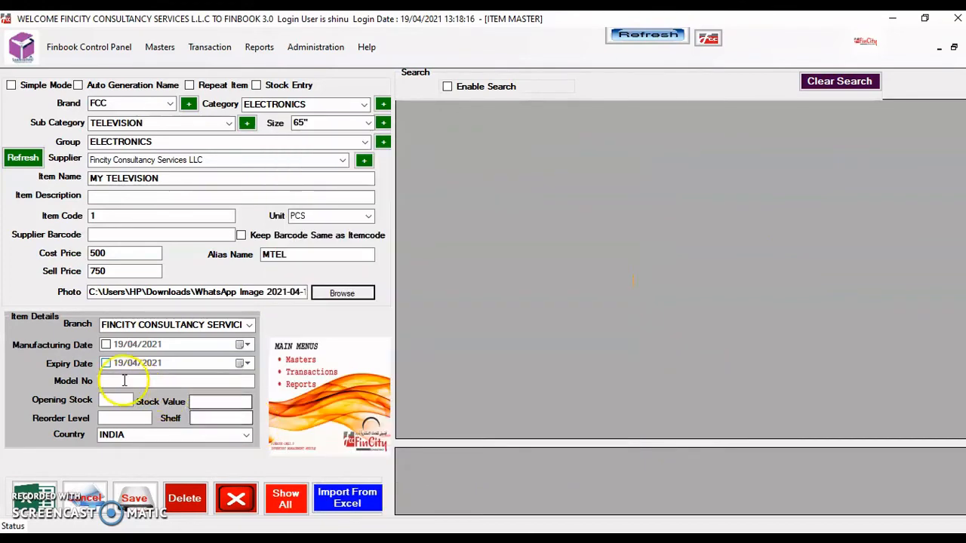
# Enable the 19/04/2021 manufacturing date and set the expiry date to 19/04/2025
pyautogui.click(106, 344)
pyautogui.click(105, 363)
pyautogui.click(175, 364)
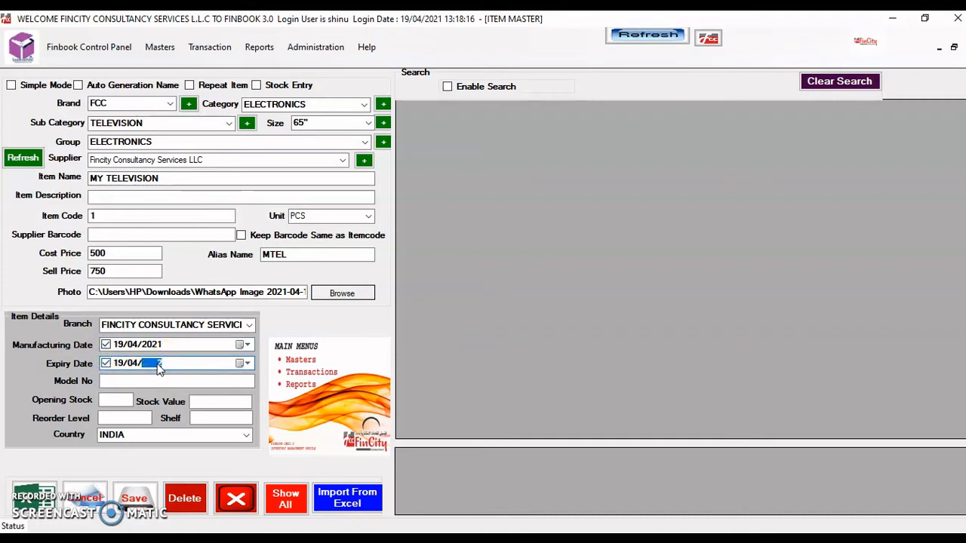
pyautogui.write('2025')
pyautogui.press('Tab')
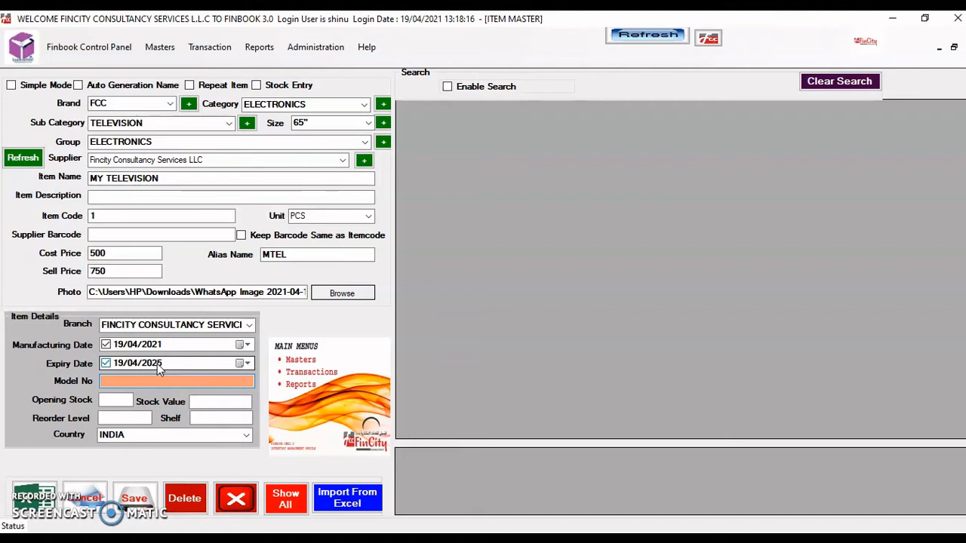
pyautogui.press('Tab')
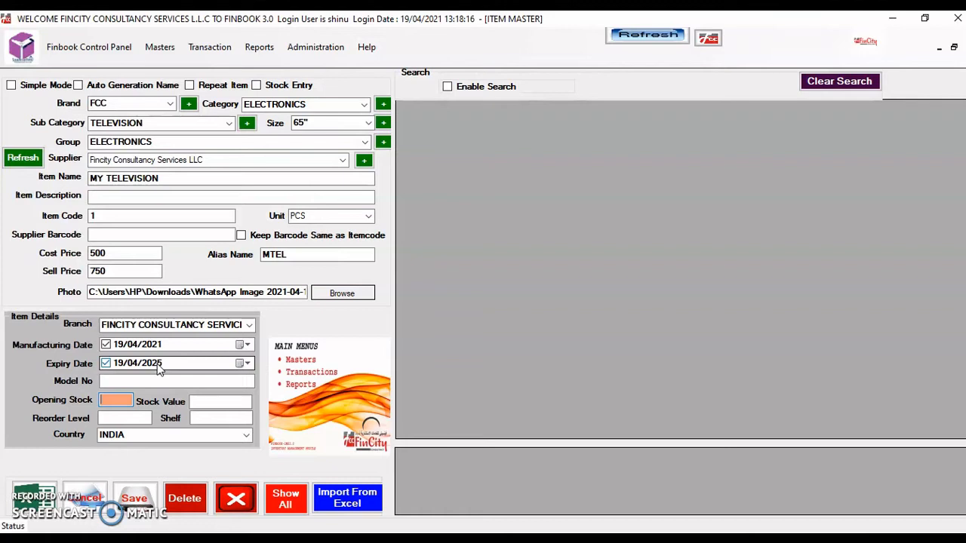
# Enter opening stock 50 and reorder level 15, leaving the country as INDIA
pyautogui.write('50')
pyautogui.press('Tab')
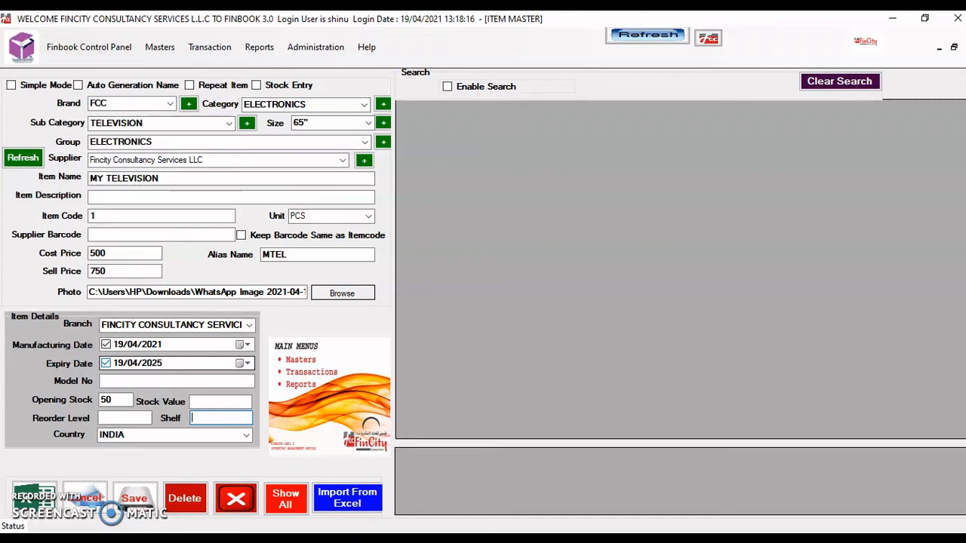
pyautogui.click(125, 418)
pyautogui.write('15')
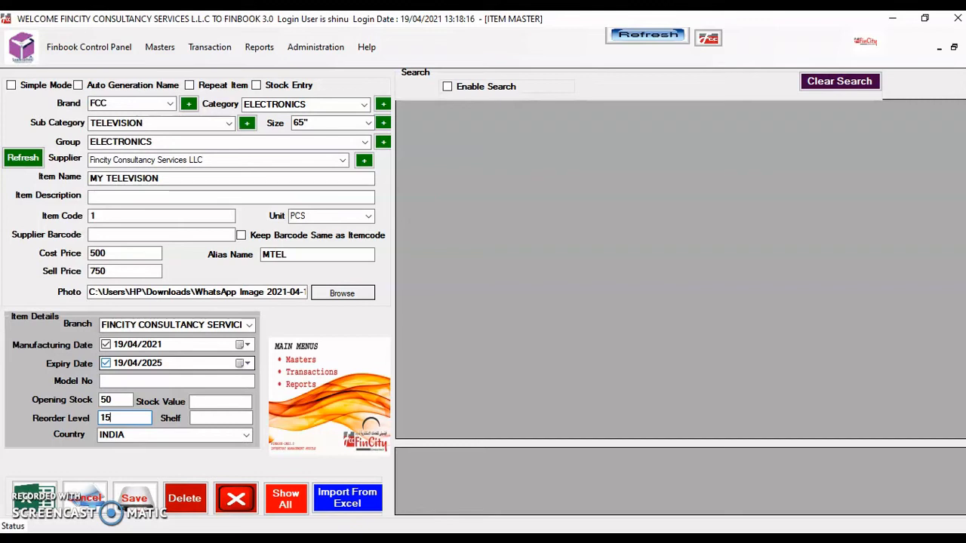
pyautogui.press('Tab')
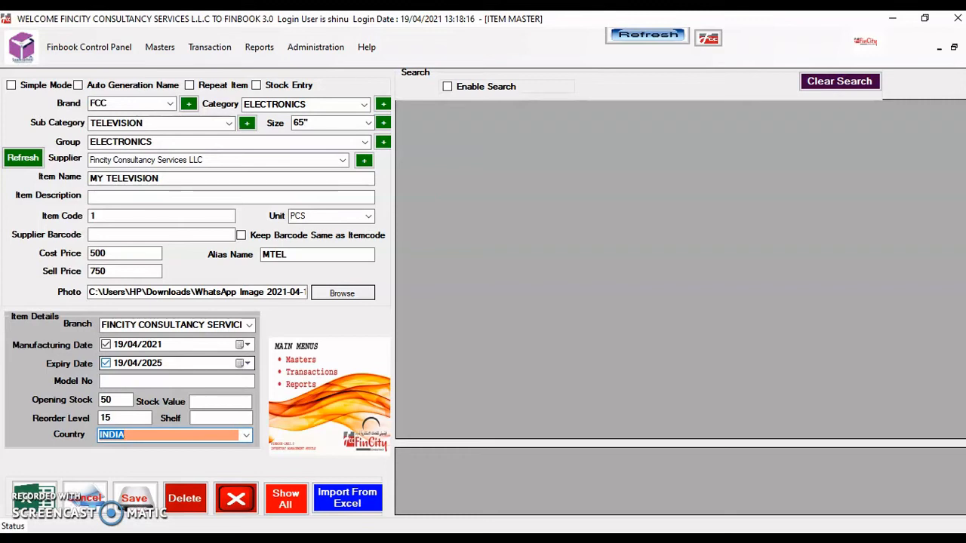
pyautogui.press('Tab')
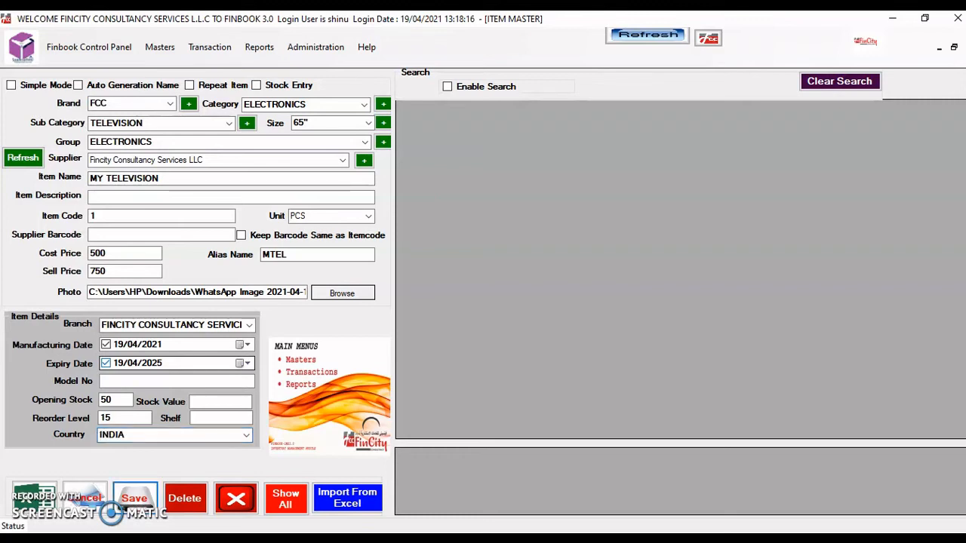
# Save MY TELEVISION, then reload it from the item grid into the form for editing
pyautogui.press('Return')
pyautogui.press('Return')
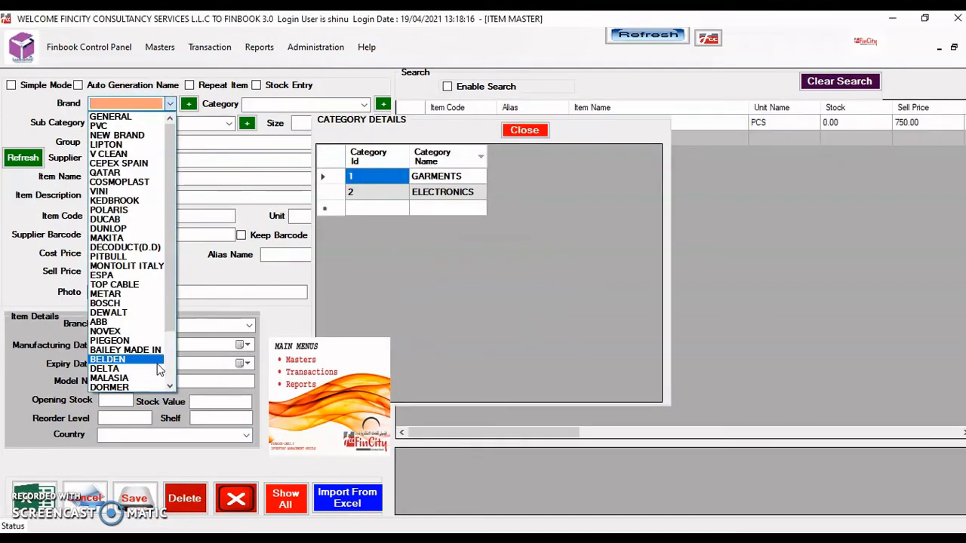
pyautogui.click(528, 130)
pyautogui.click(528, 130)
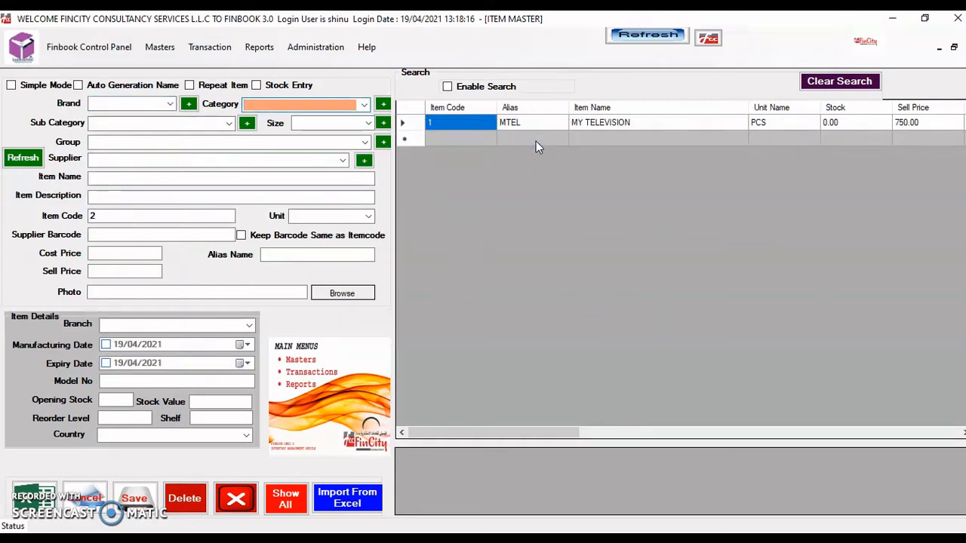
pyautogui.doubleClick(603, 130)
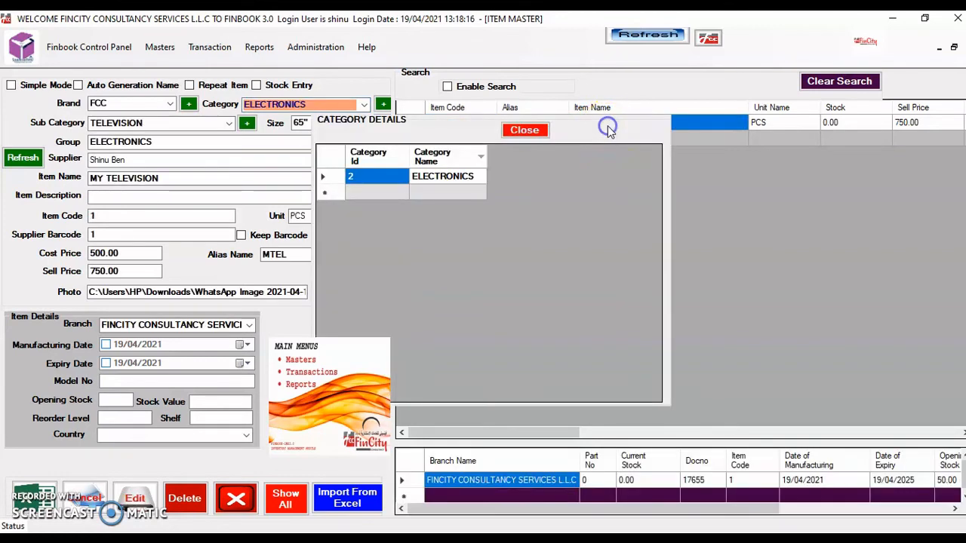
pyautogui.click(537, 130)
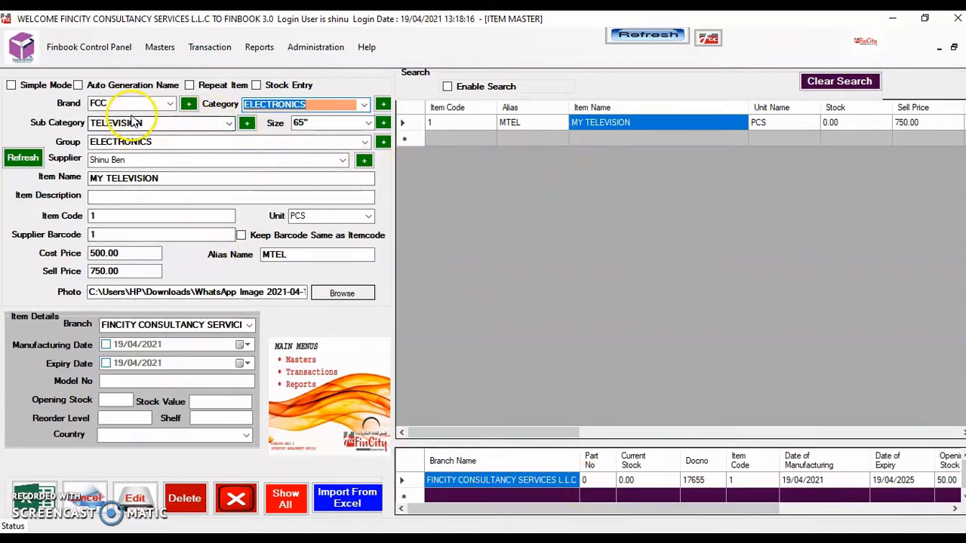
# Rename the item to 'MY TELEVISION - OK' and change its sell price to 900
pyautogui.click(169, 179)
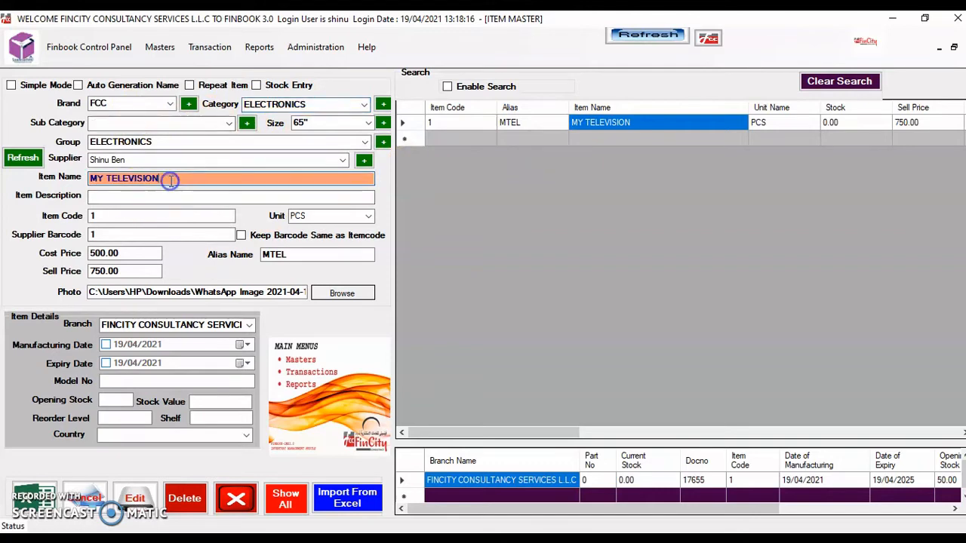
pyautogui.write('- OK')
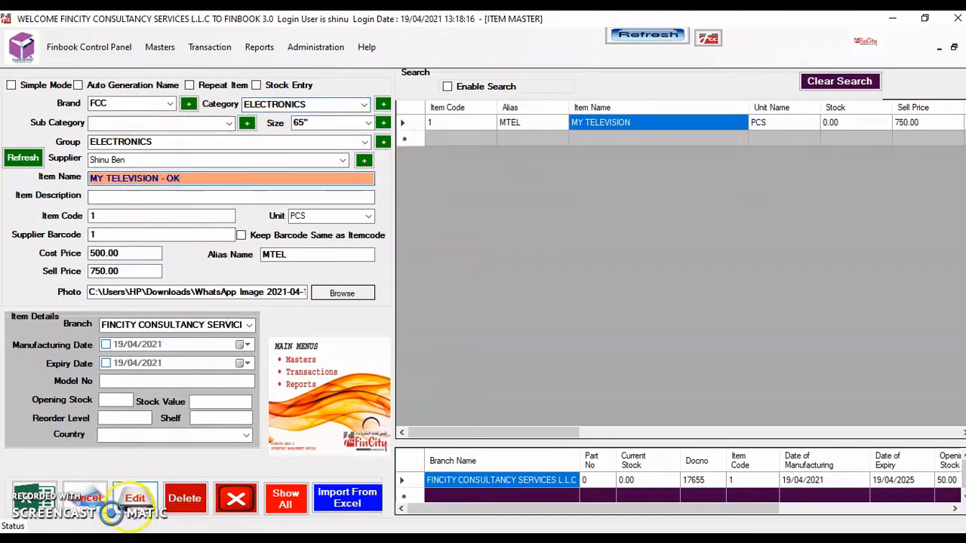
pyautogui.moveTo(129, 271); pyautogui.dragTo(25, 255)
pyautogui.write('900')
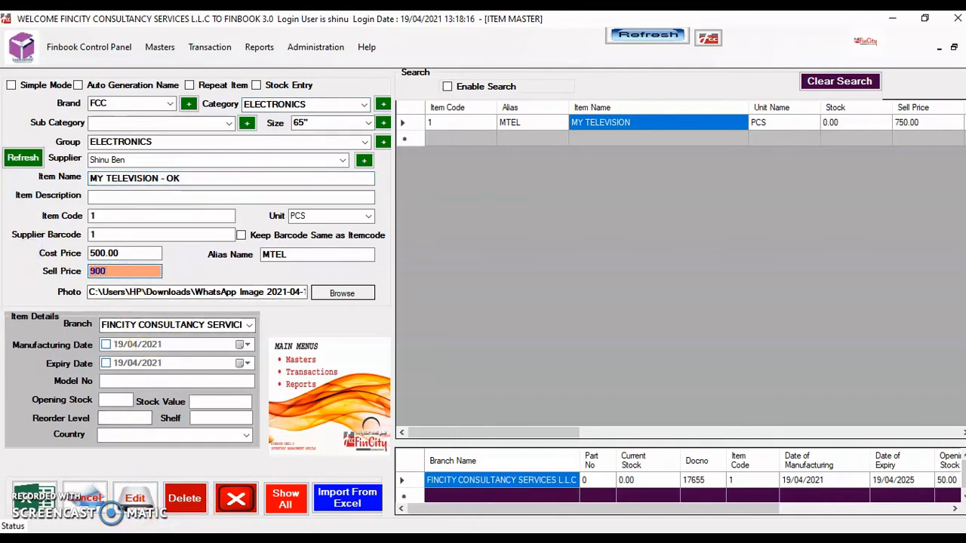
pyautogui.click(141, 500)
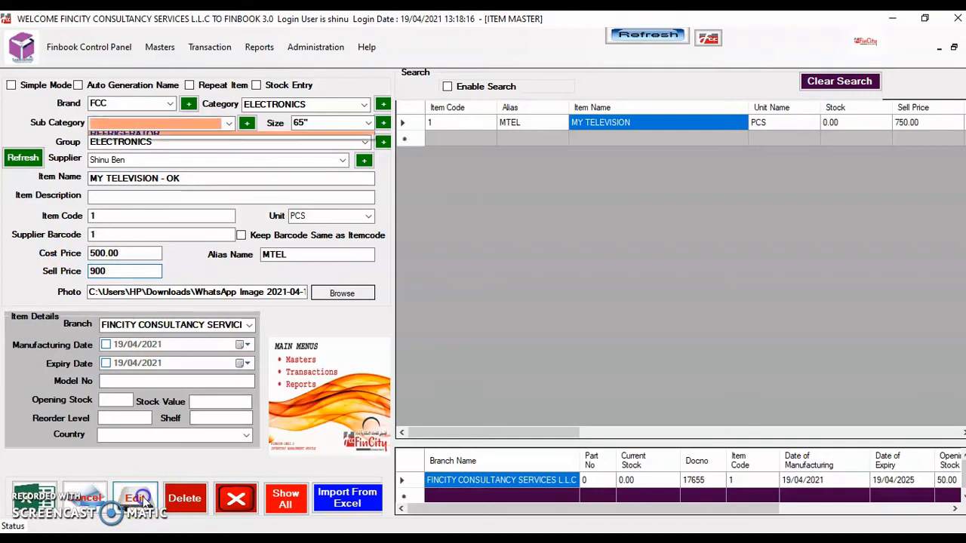
pyautogui.click(521, 322)
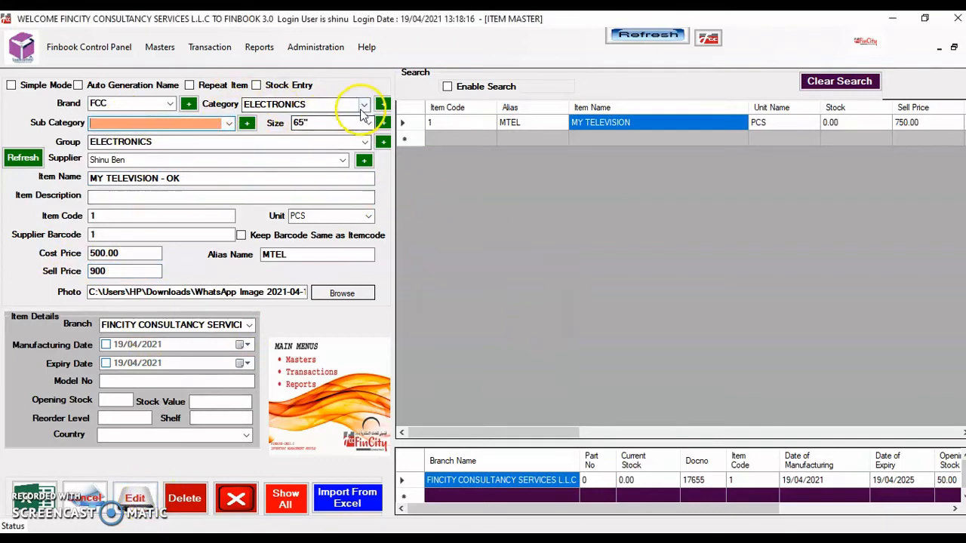
# Set category ELECTRONICS and sub category TELEVISION, then save the item update
pyautogui.click(362, 107)
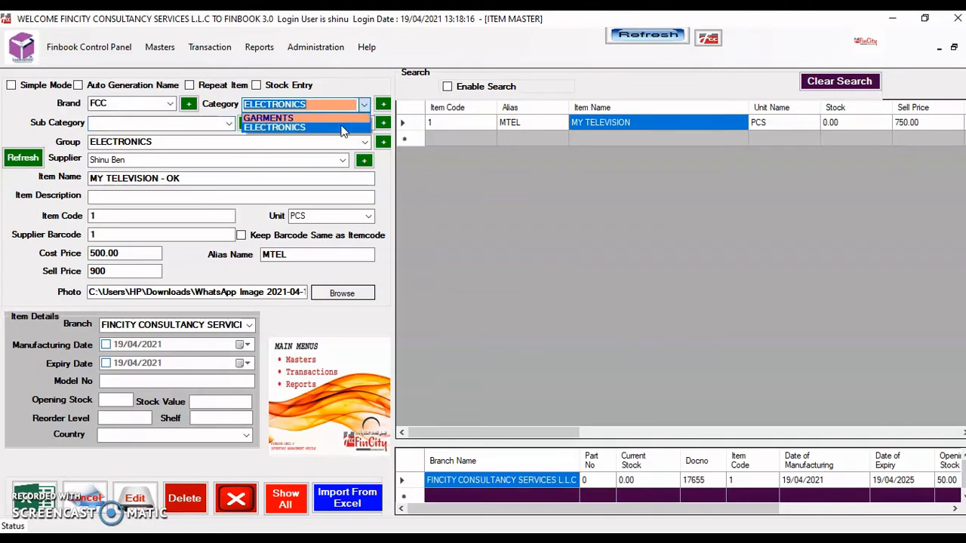
pyautogui.click(342, 129)
pyautogui.click(229, 123)
pyautogui.click(228, 123)
pyautogui.click(205, 138)
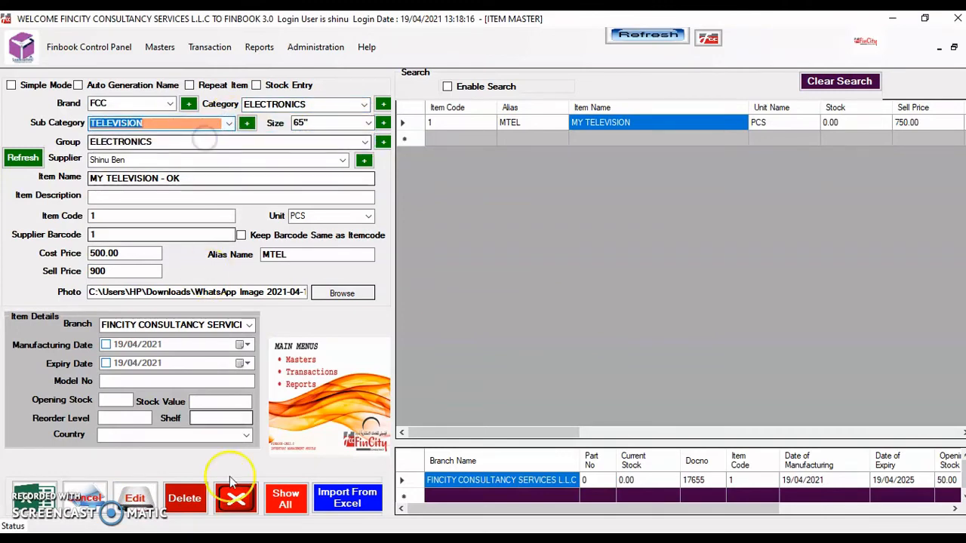
pyautogui.click(137, 499)
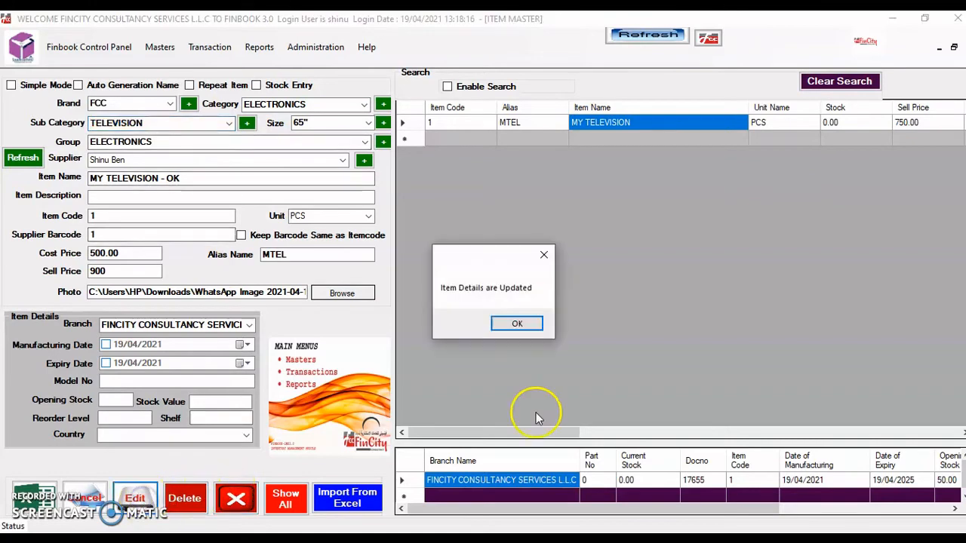
pyautogui.click(508, 324)
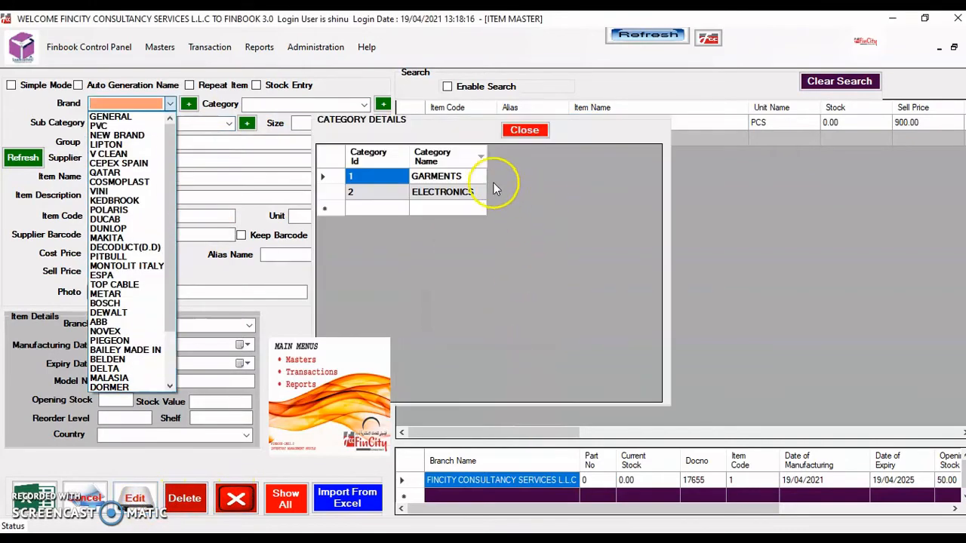
# Load the item's branch stock row, change reorder level from 15 to 10, and save
pyautogui.click(838, 122)
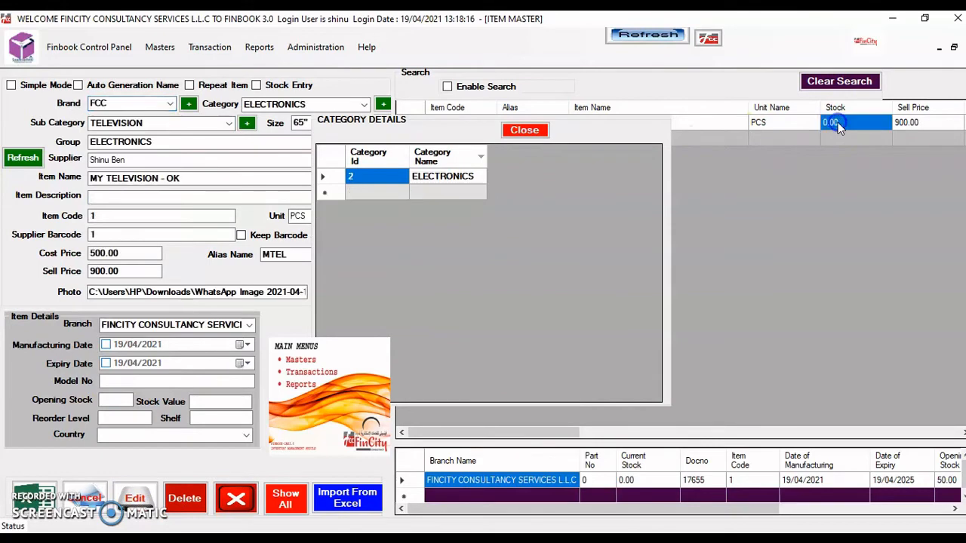
pyautogui.click(523, 129)
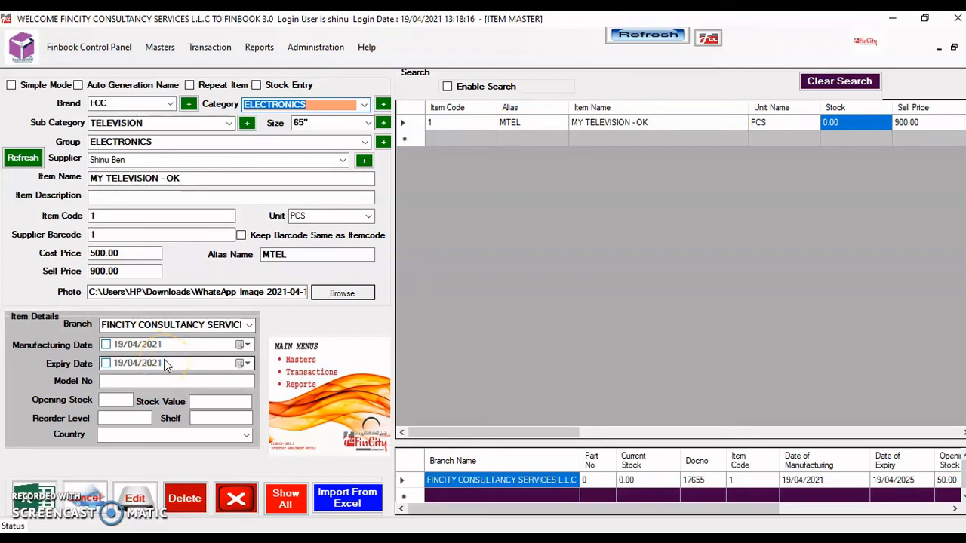
pyautogui.click(793, 505)
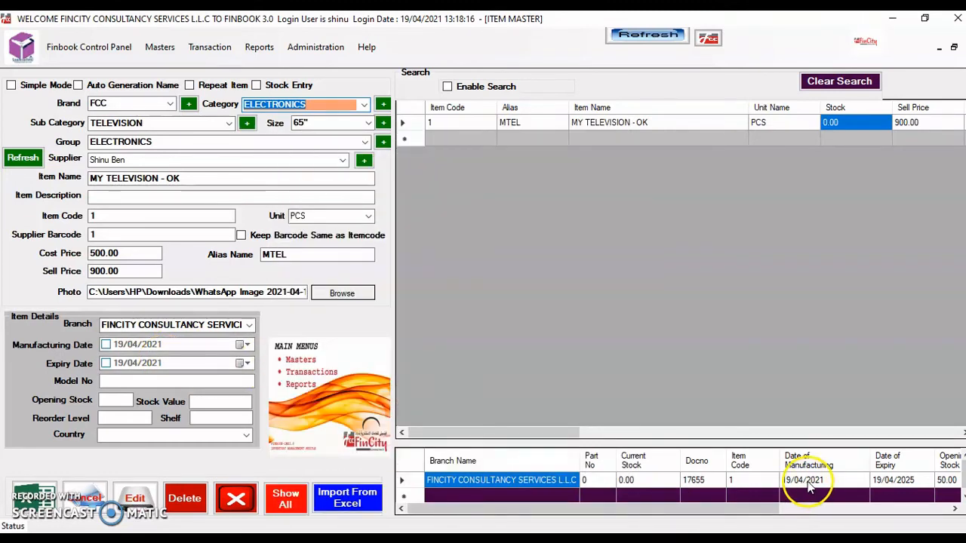
pyautogui.doubleClick(807, 481)
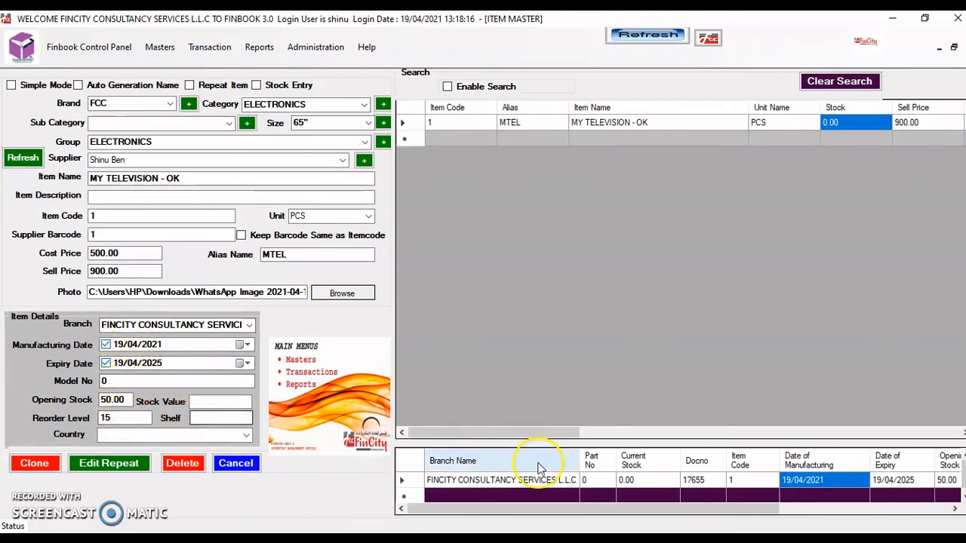
pyautogui.click(691, 481)
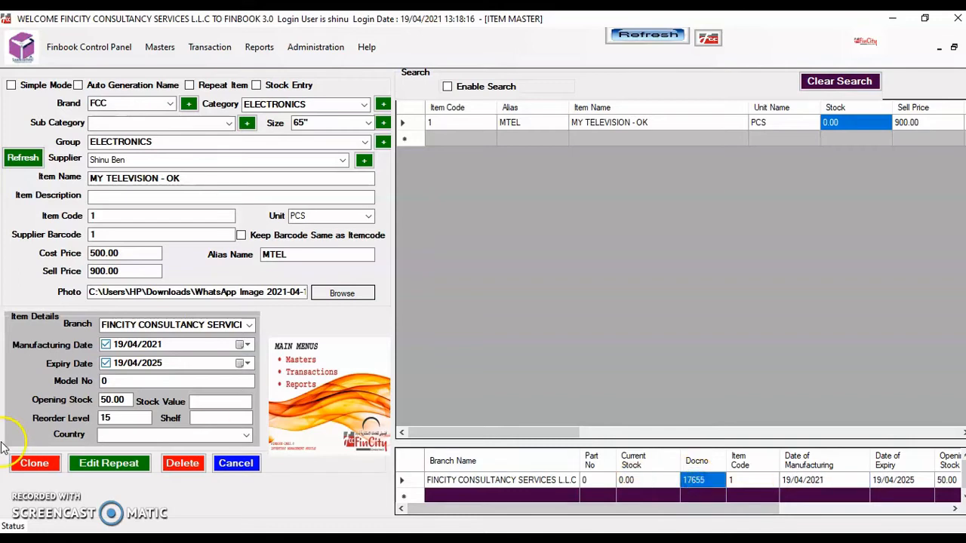
pyautogui.click(125, 420)
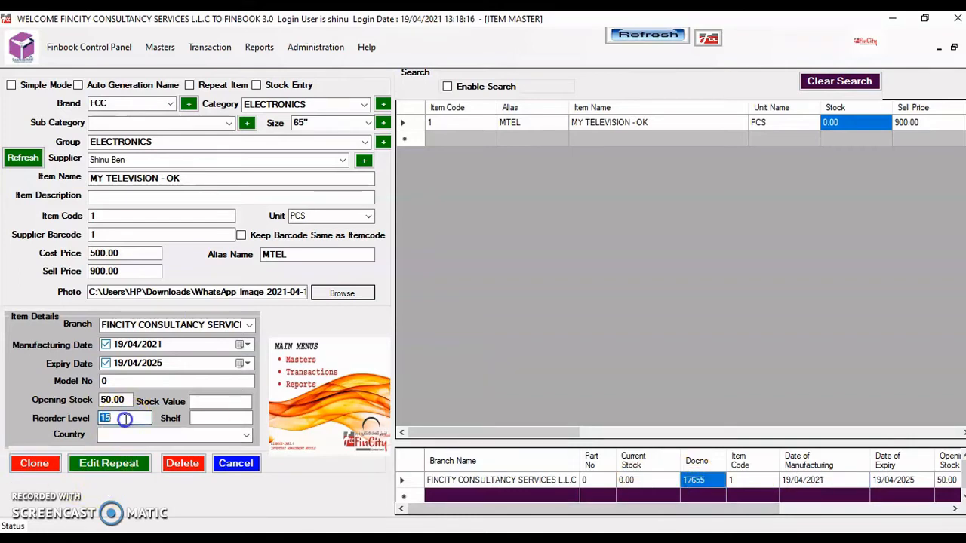
pyautogui.press('BackSpace')
pyautogui.write('0')
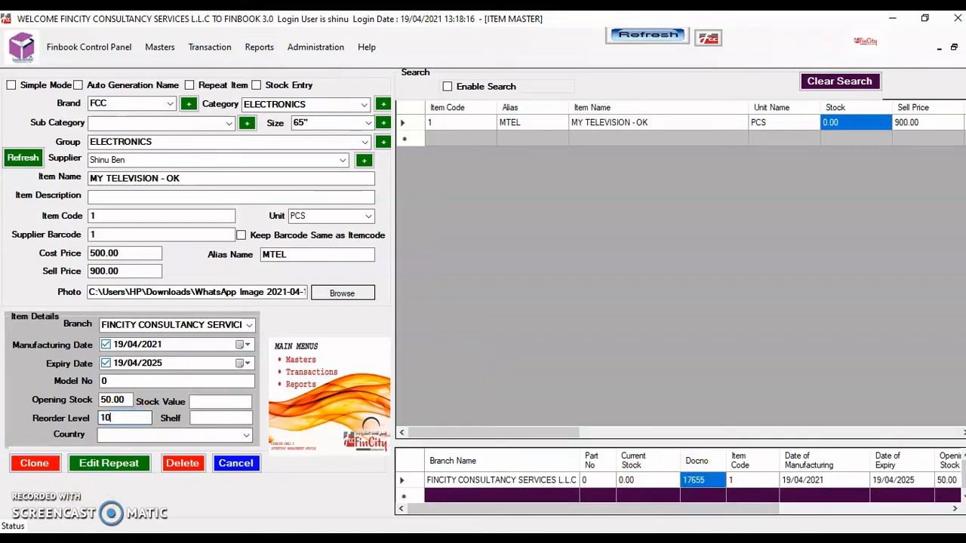
pyautogui.click(117, 464)
pyautogui.click(525, 326)
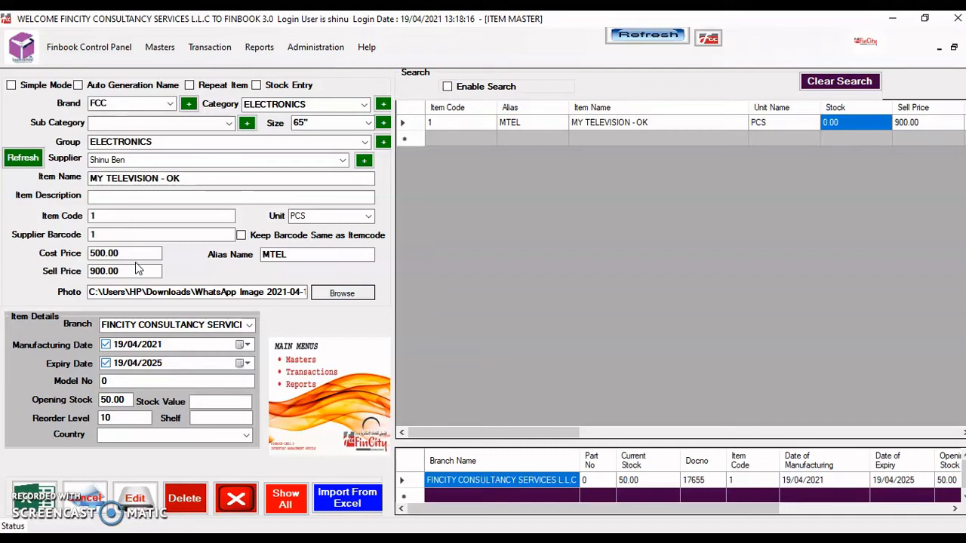
# Clear the item form, try a test name search with Enable Search, then switch searching off
pyautogui.click(236, 500)
pyautogui.moveTo(293, 391)
pyautogui.click(448, 87)
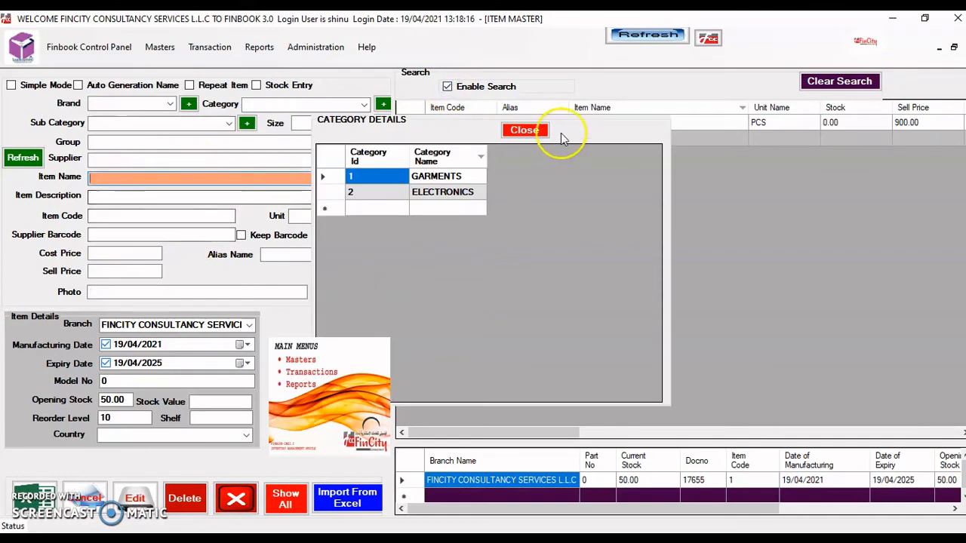
pyautogui.click(524, 131)
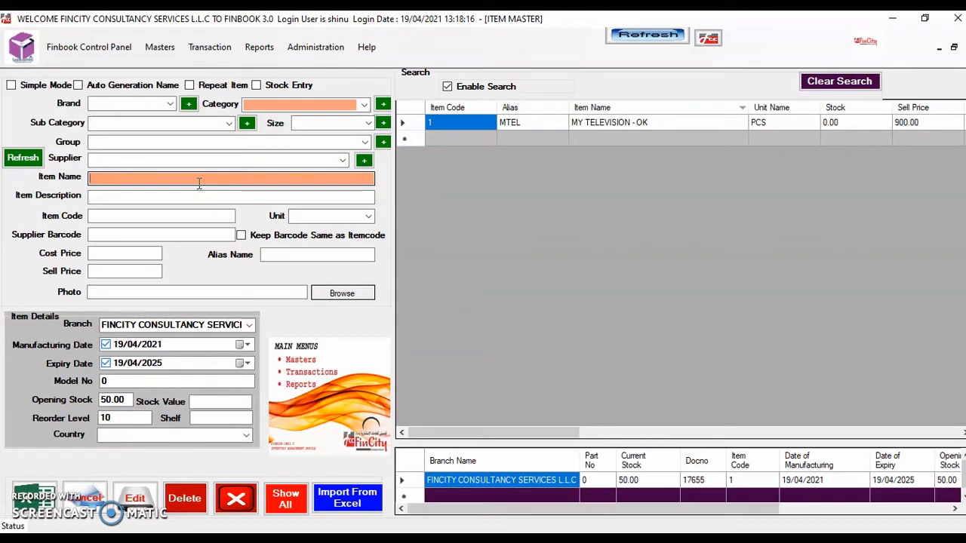
pyautogui.write('DFDF')
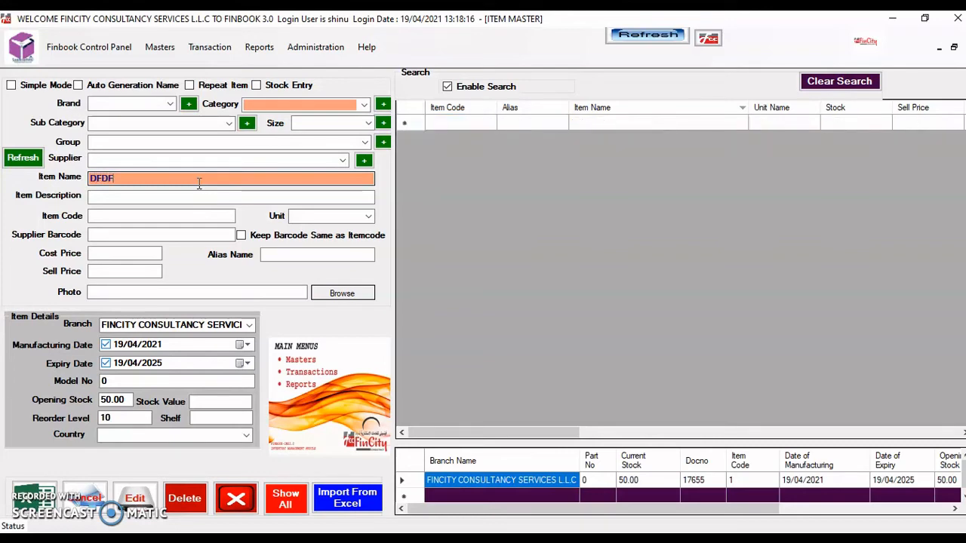
pyautogui.press('BackSpace')
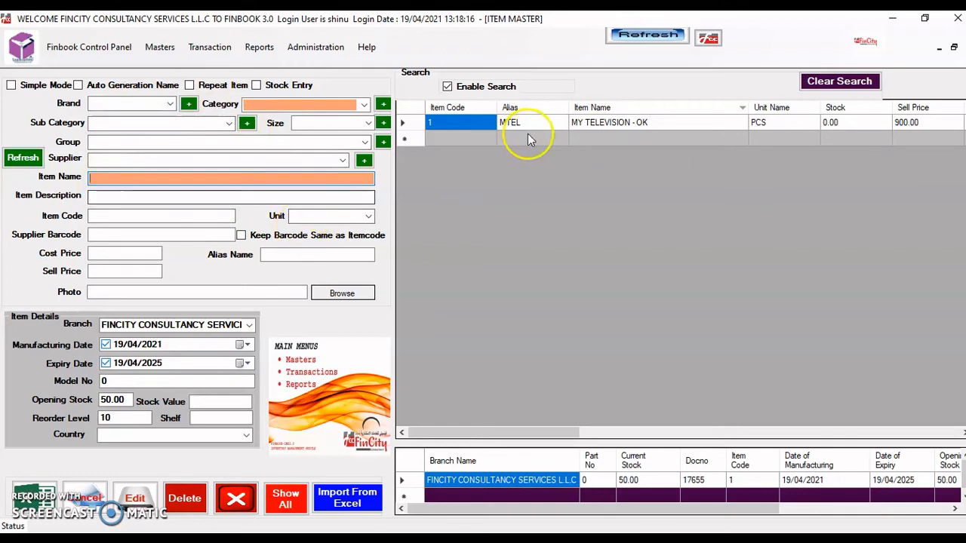
pyautogui.click(446, 88)
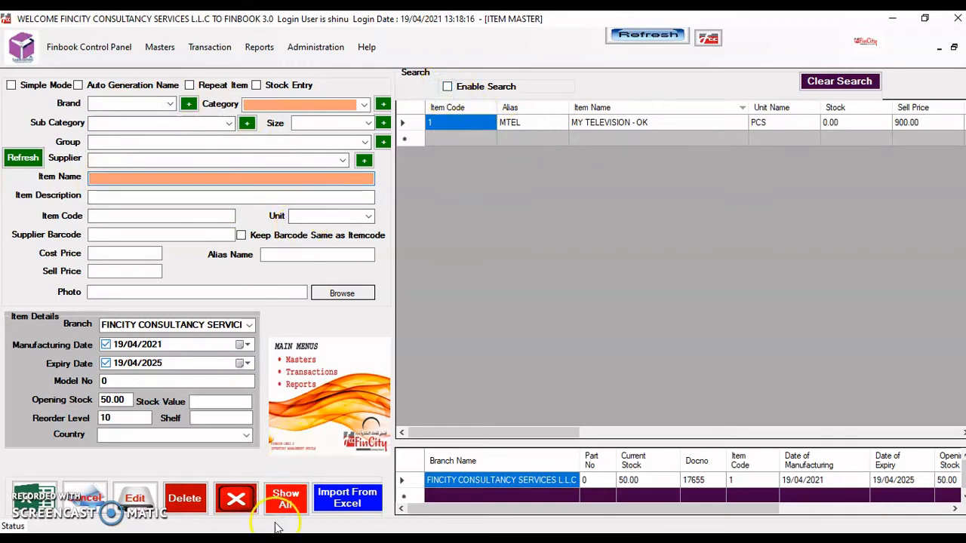
pyautogui.click(236, 507)
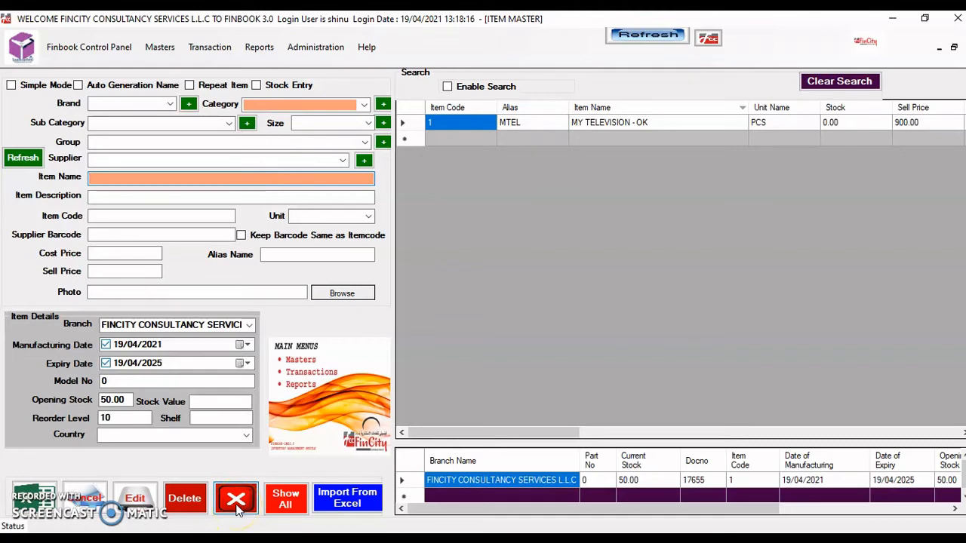
# Open Reports > Inventory > Stock > Item Details with filters cleared, showing only items having stock
pyautogui.click(236, 507)
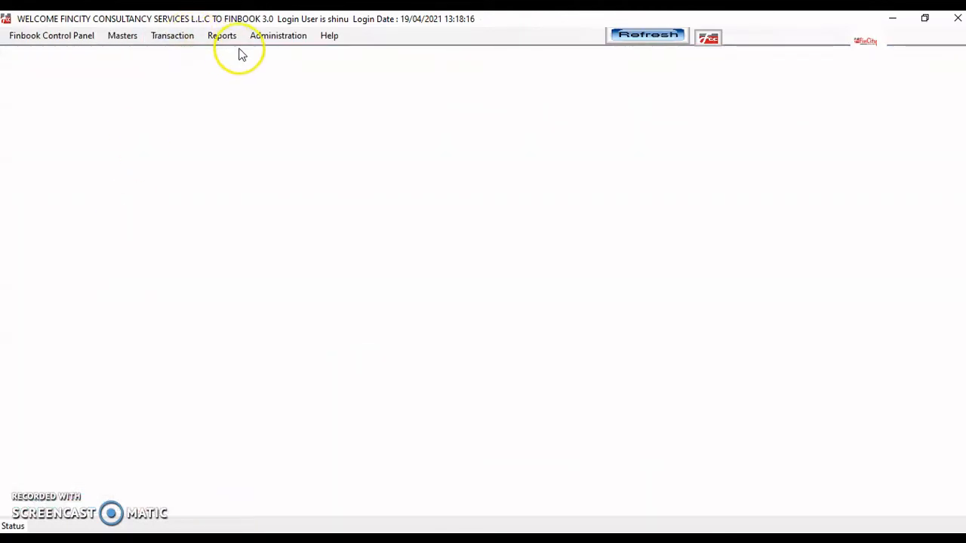
pyautogui.click(227, 41)
pyautogui.moveTo(245, 52)
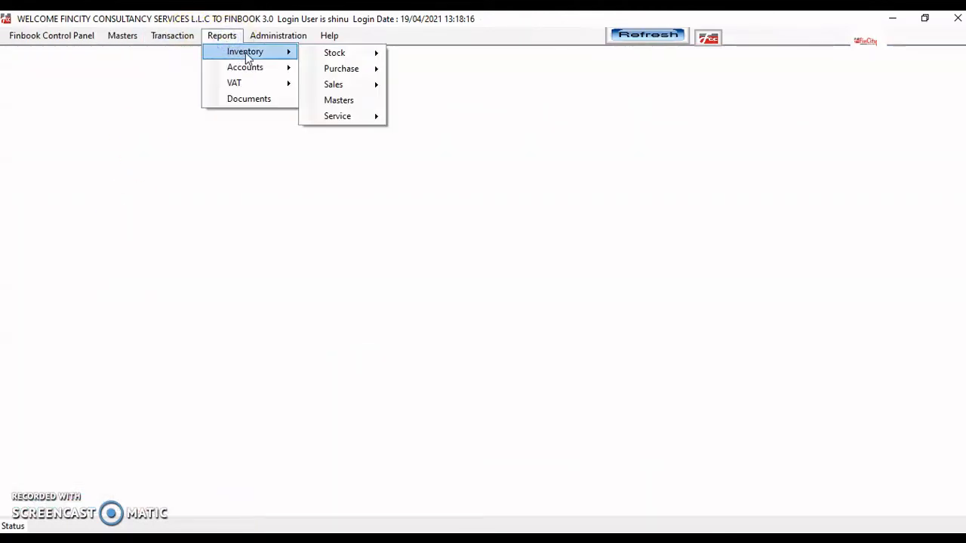
pyautogui.moveTo(337, 54)
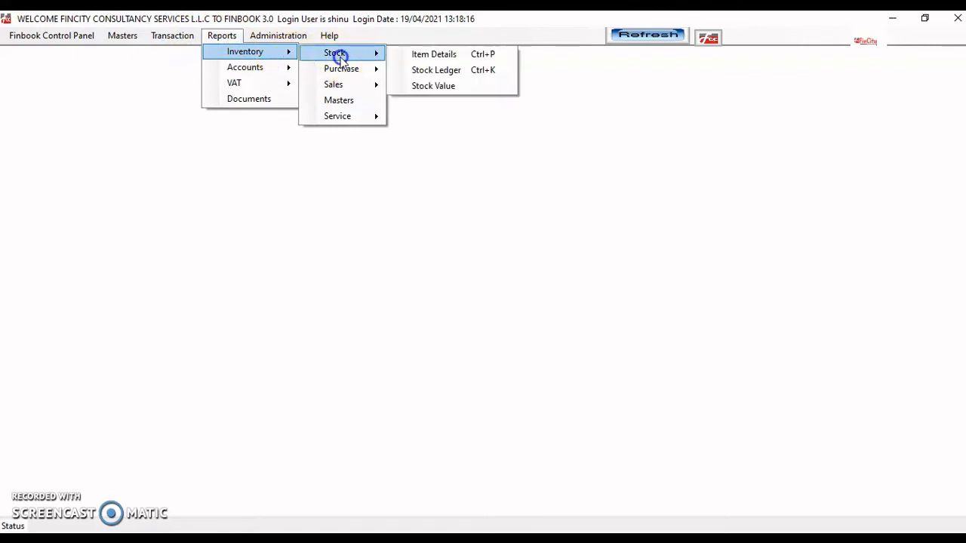
pyautogui.click(447, 56)
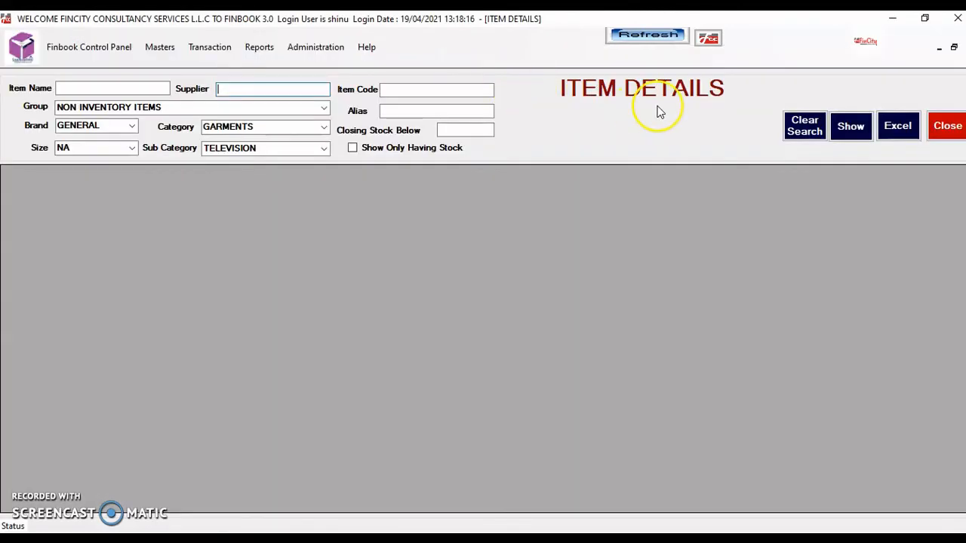
pyautogui.click(802, 129)
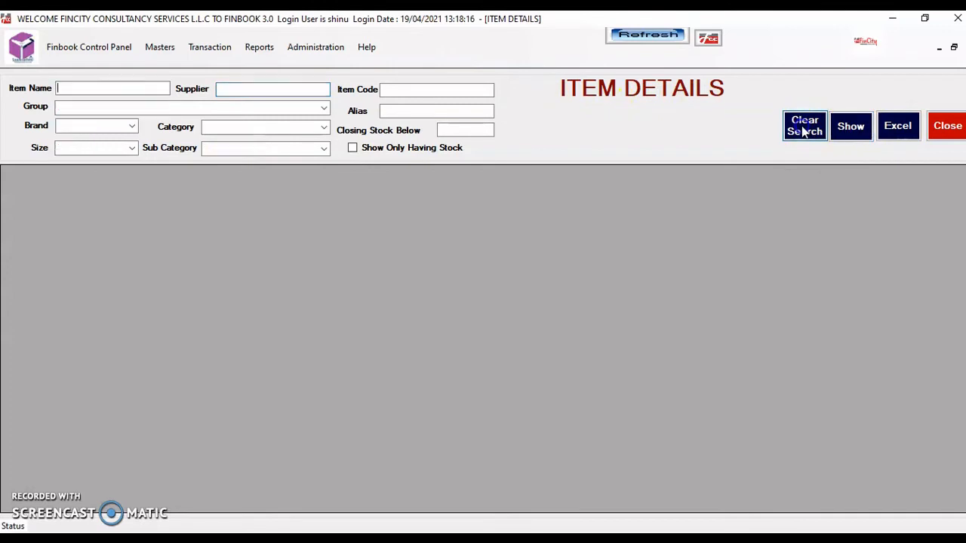
pyautogui.click(849, 135)
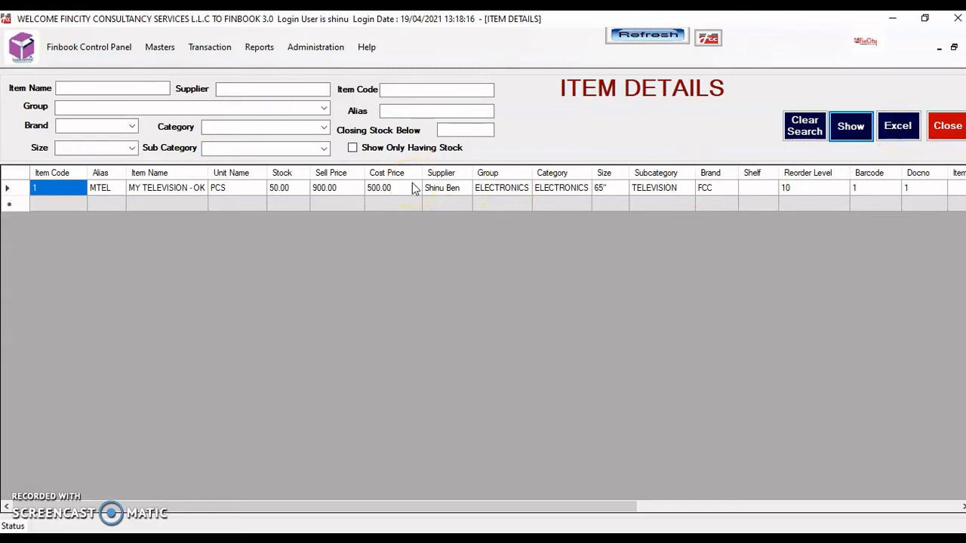
pyautogui.click(353, 147)
# Untick Show Only Having Stock, clear test Item Name and Alias filters, and export to Excel
pyautogui.click(352, 148)
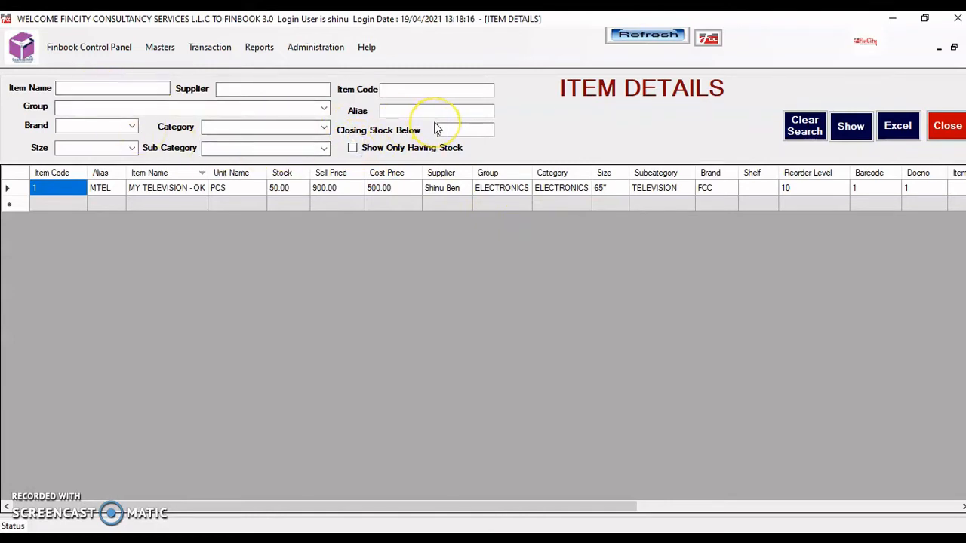
pyautogui.click(154, 86)
pyautogui.write('KJJ')
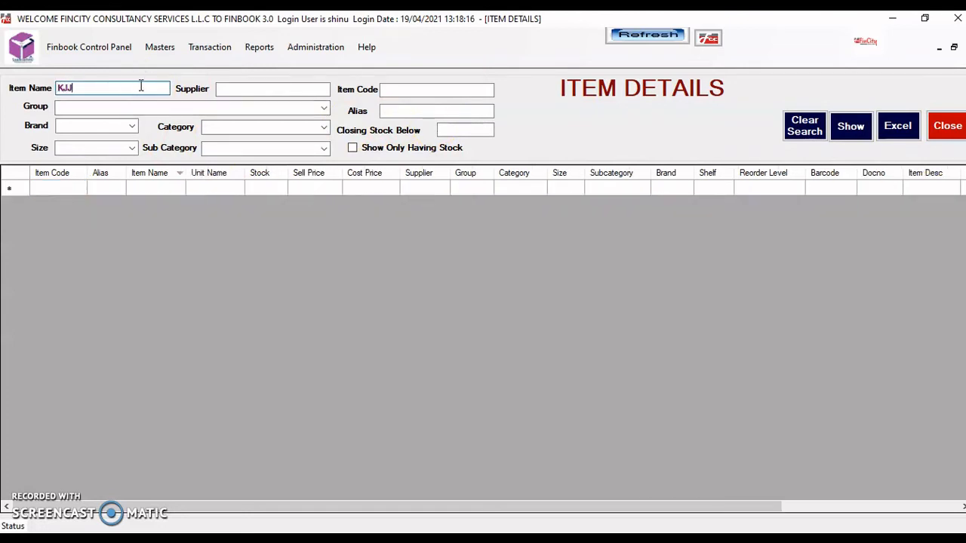
pyautogui.press('BackSpace')
pyautogui.press('BackSpace')
pyautogui.press('BackSpace')
pyautogui.click(252, 89)
pyautogui.click(395, 91)
pyautogui.click(395, 111)
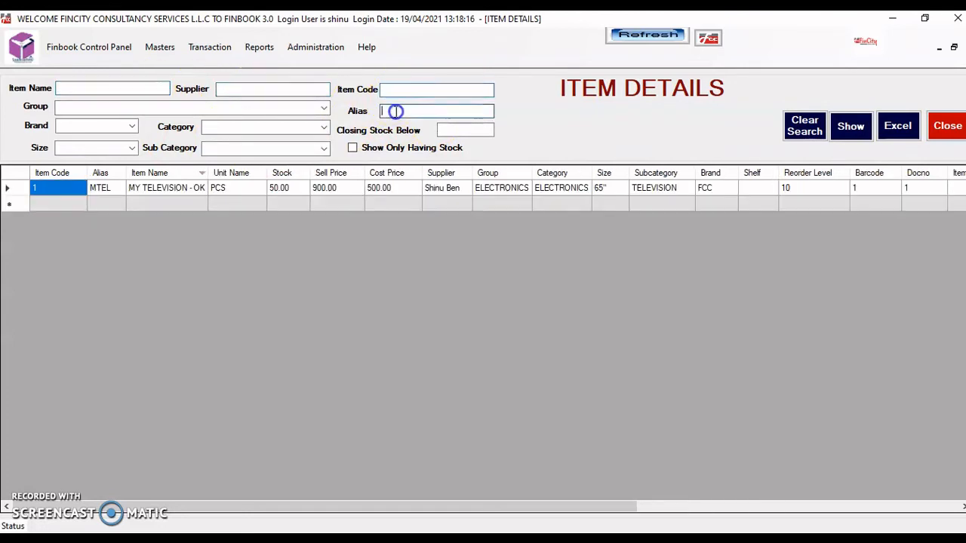
pyautogui.write('MJ')
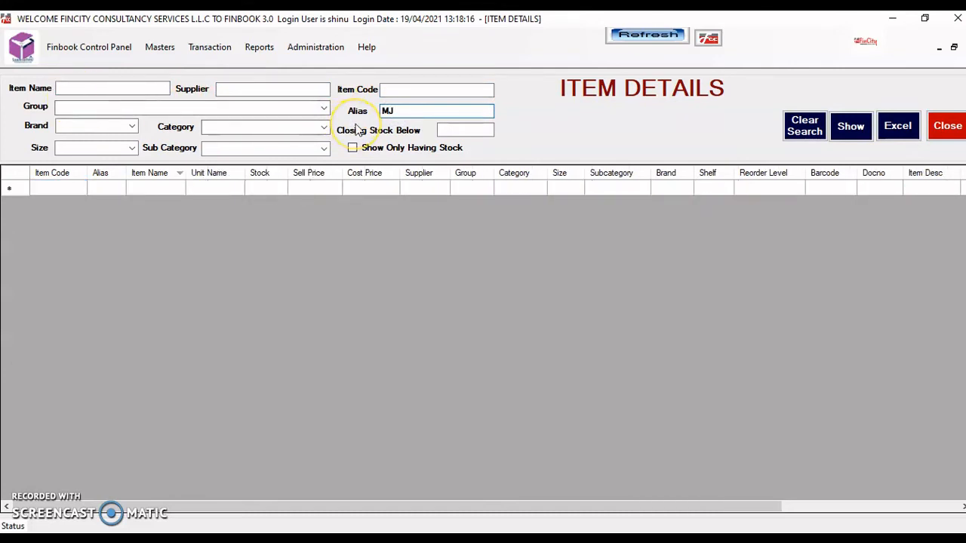
pyautogui.press('BackSpace')
pyautogui.press('BackSpace')
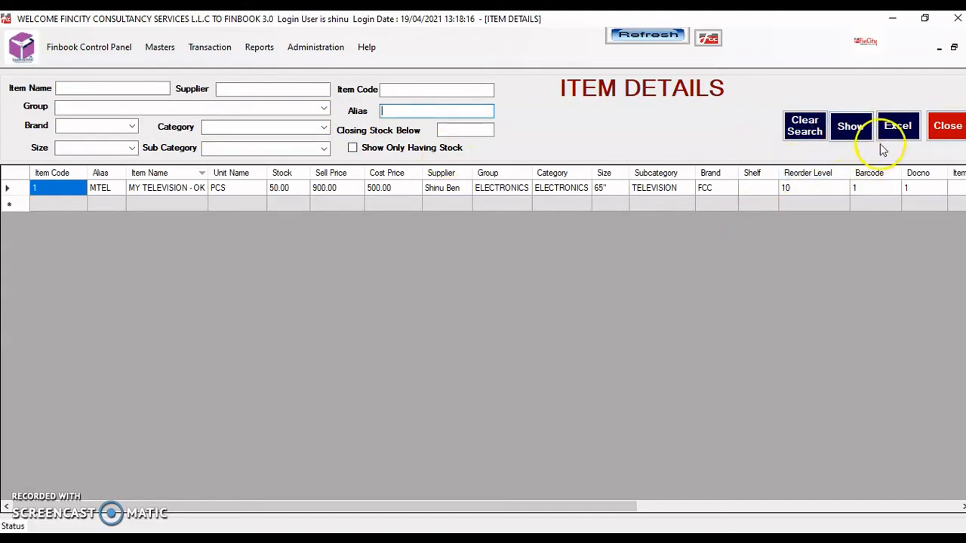
pyautogui.click(895, 131)
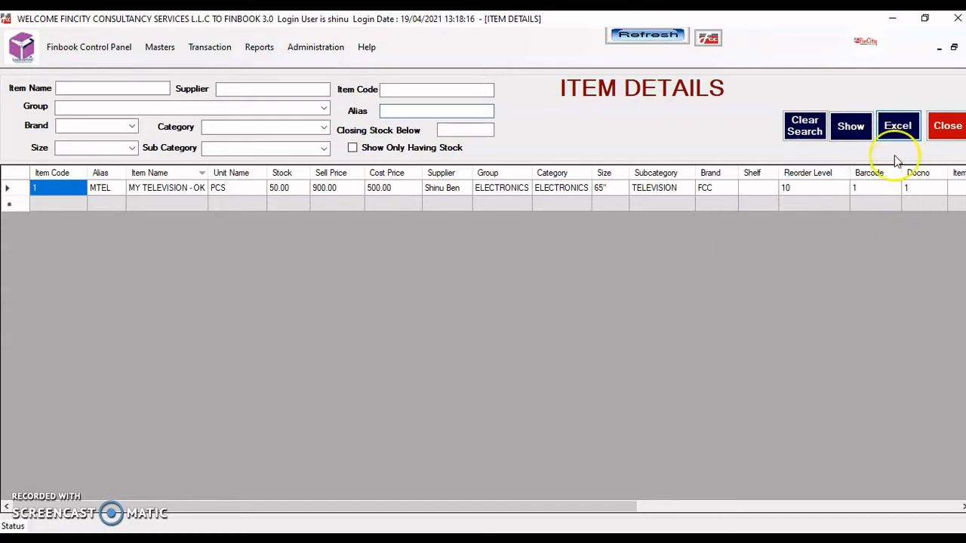
# Bring up and maximize the Book1 workbook, scroll across its columns, then close it
pyautogui.click(813, 188)
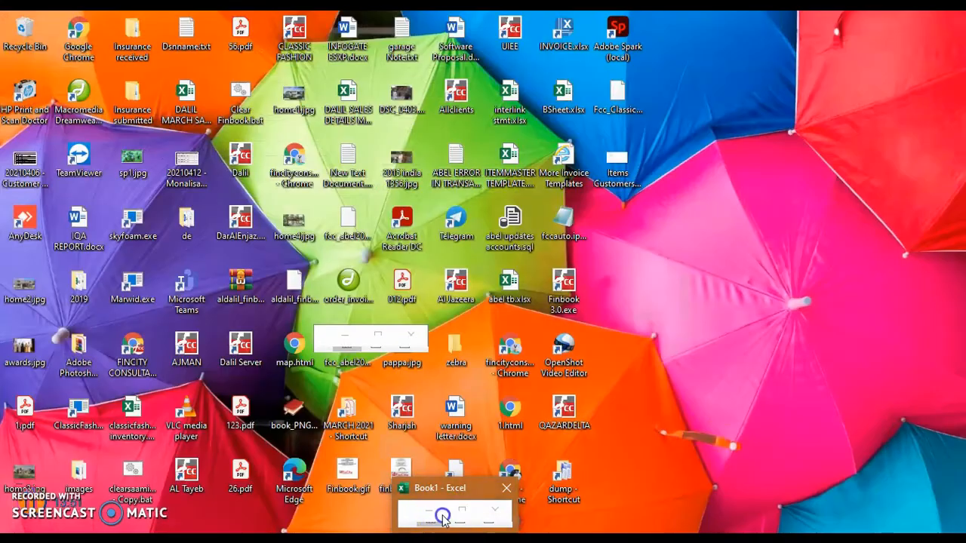
pyautogui.click(444, 521)
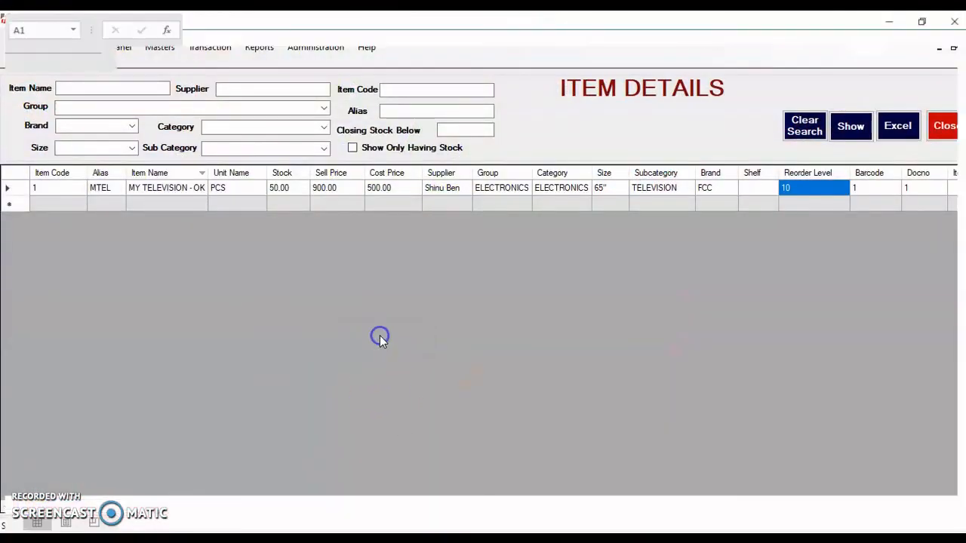
pyautogui.click(378, 336)
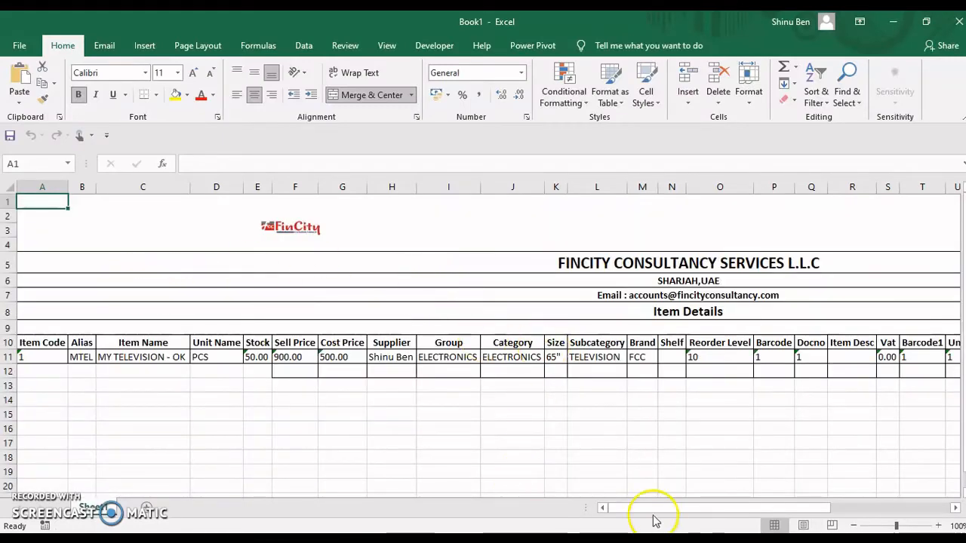
pyautogui.moveTo(644, 511); pyautogui.dragTo(505, 498)
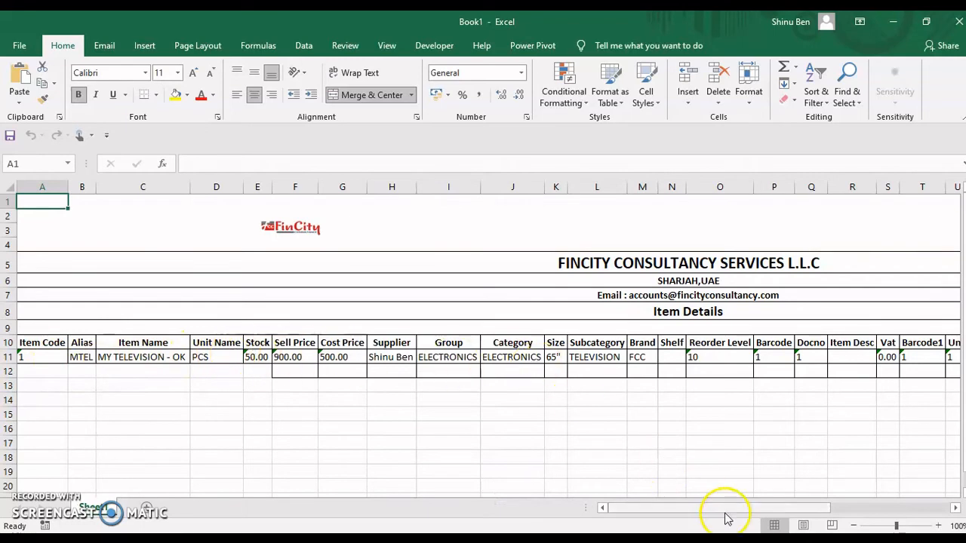
pyautogui.moveTo(717, 514); pyautogui.dragTo(318, 510)
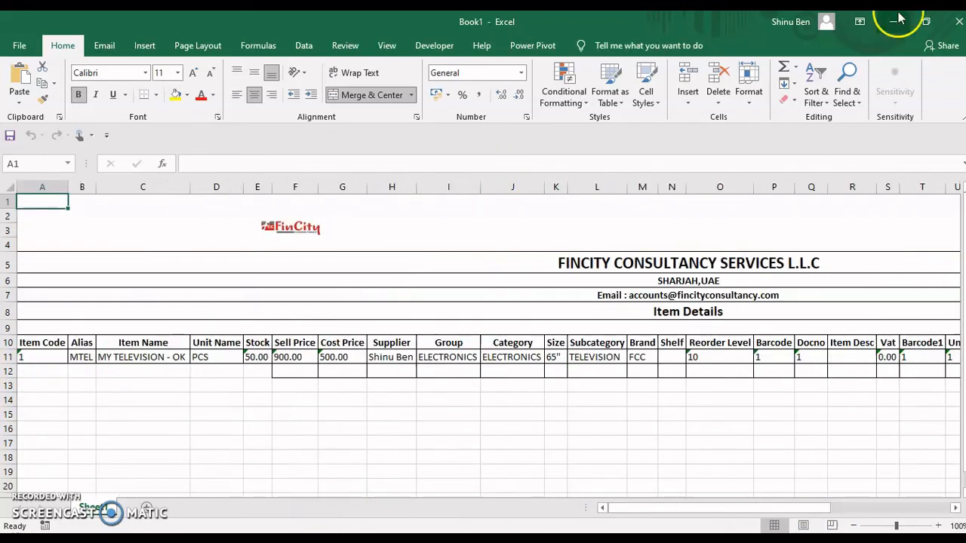
pyautogui.click(954, 22)
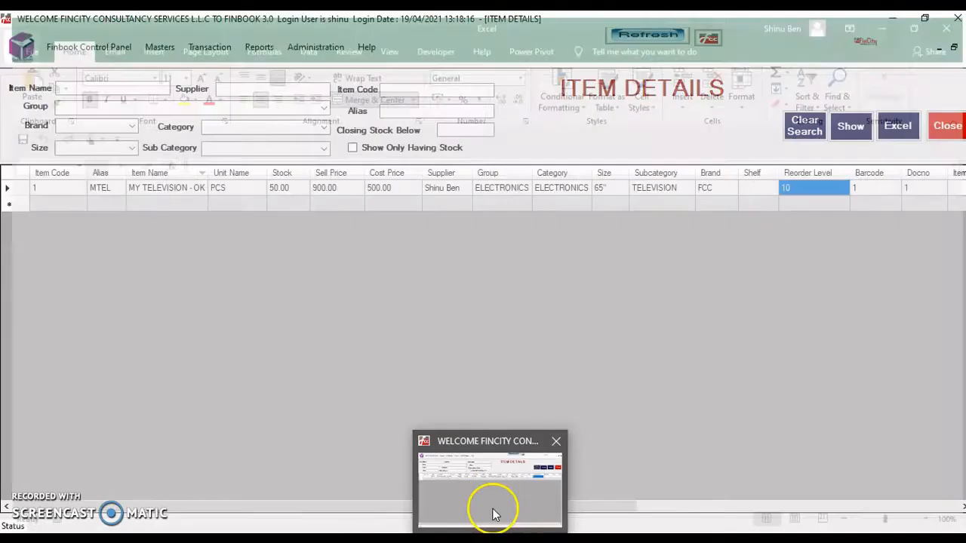
# Discard the Excel export, open MY TELEVISION - OK in Item Master, then close the window
pyautogui.click(492, 494)
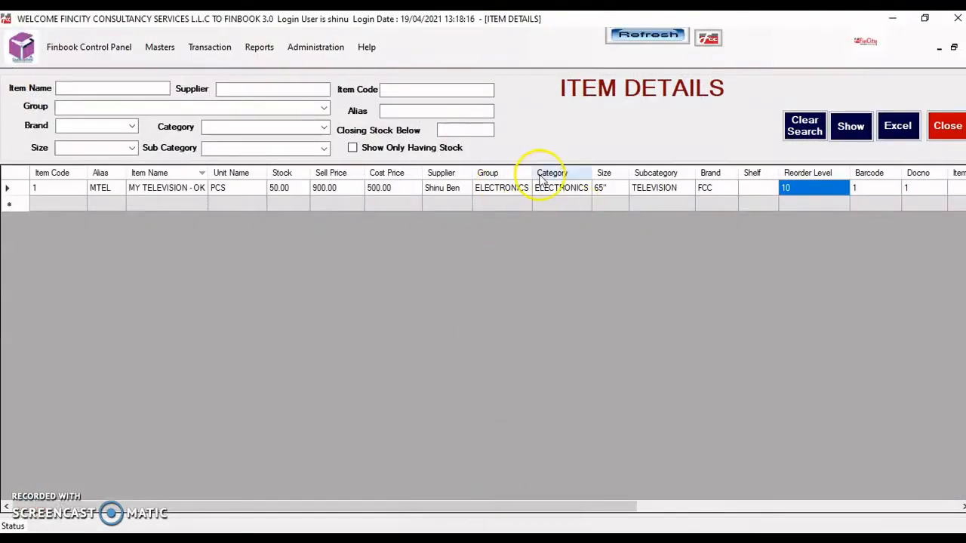
pyautogui.doubleClick(499, 188)
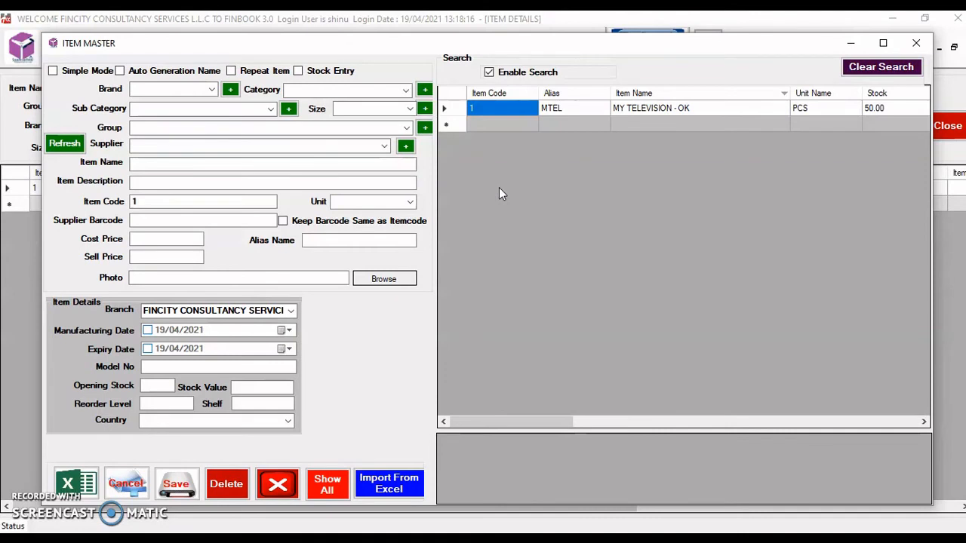
pyautogui.doubleClick(649, 108)
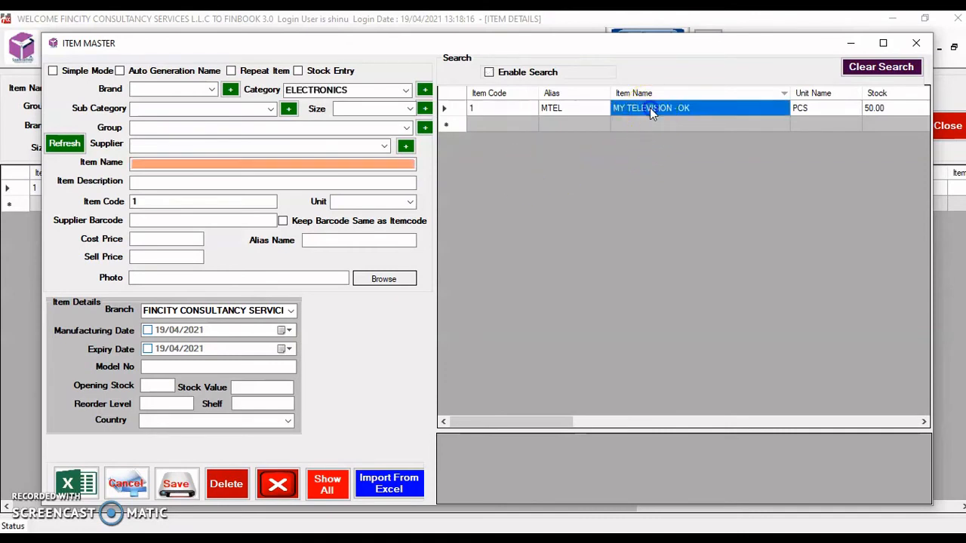
pyautogui.click(579, 117)
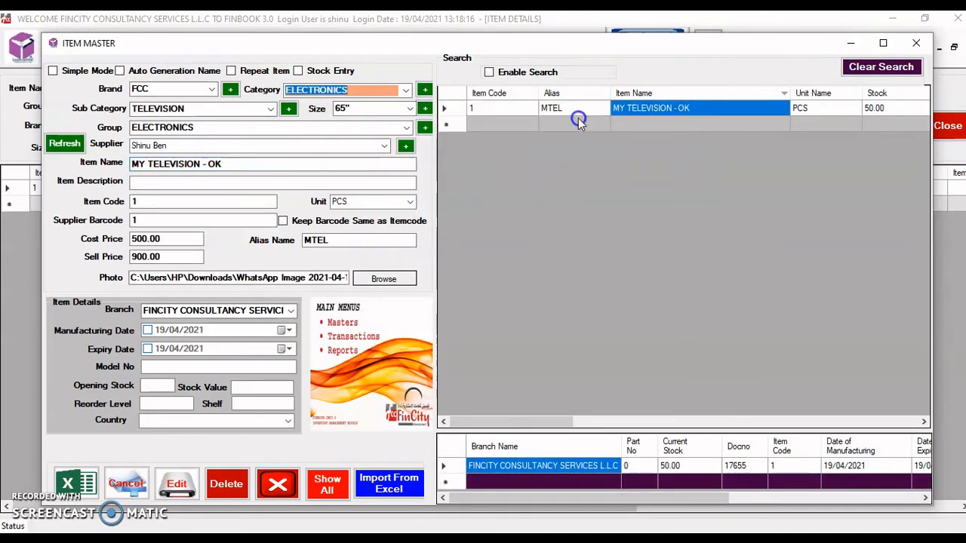
pyautogui.click(916, 43)
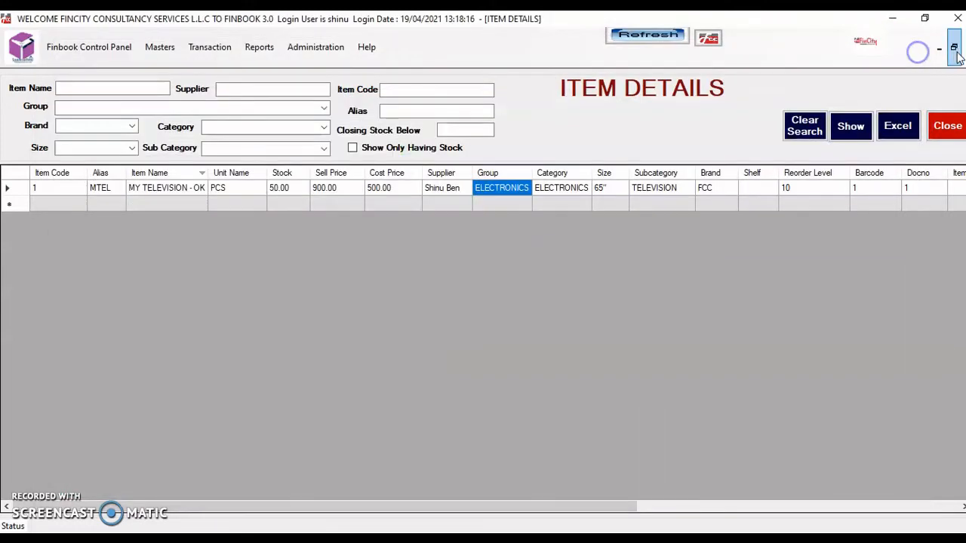
# Dismiss the master-data menu and the Item Master form, then close the Item Details report
pyautogui.click(159, 46)
pyautogui.moveTo(189, 109)
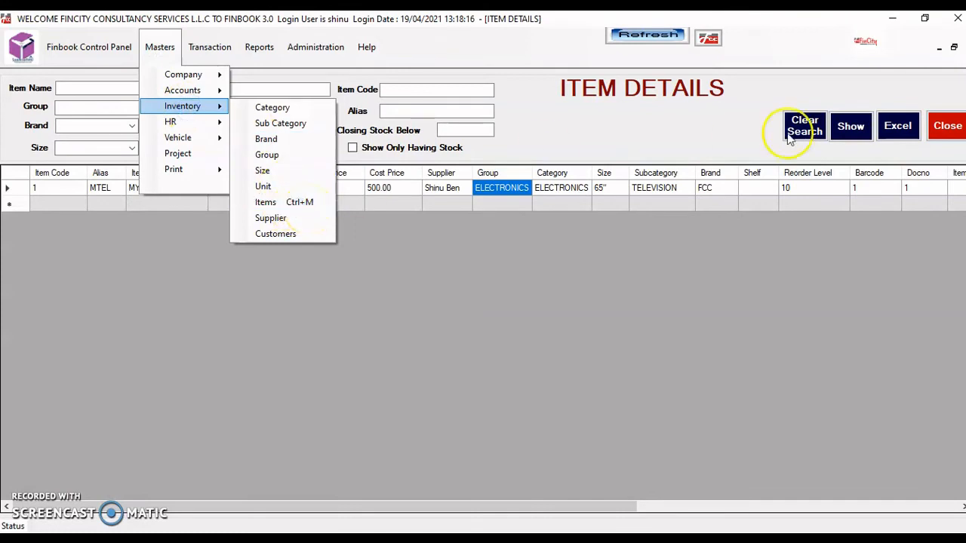
pyautogui.click(705, 95)
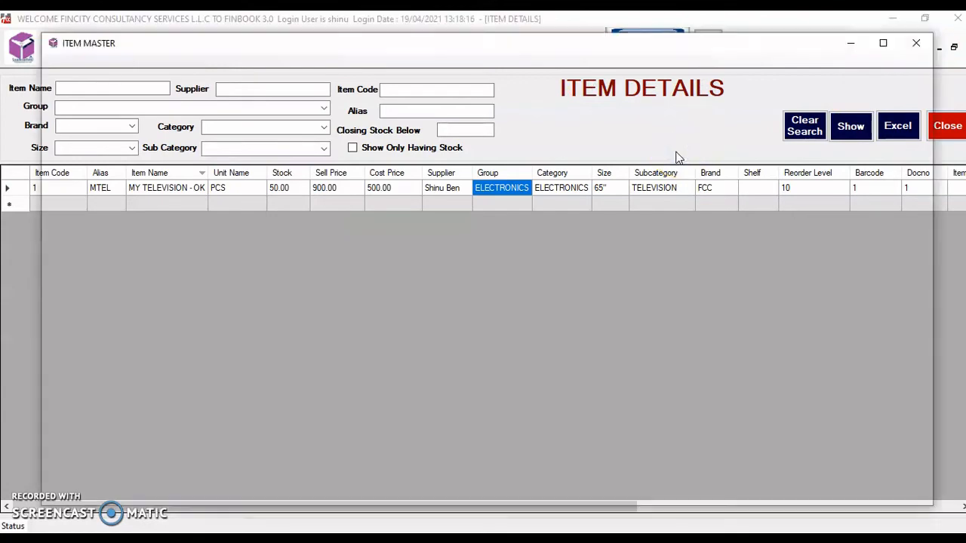
pyautogui.press('Escape')
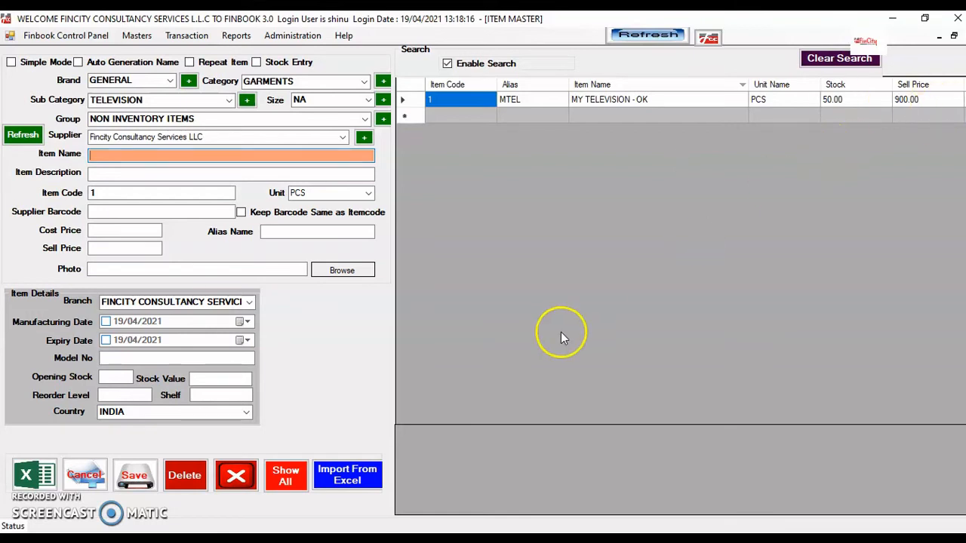
pyautogui.click(234, 478)
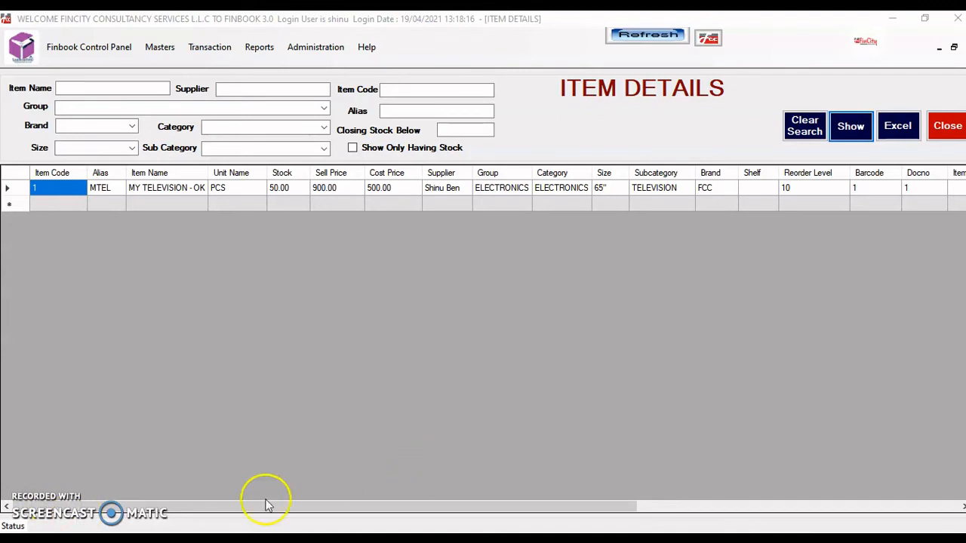
pyautogui.click(948, 124)
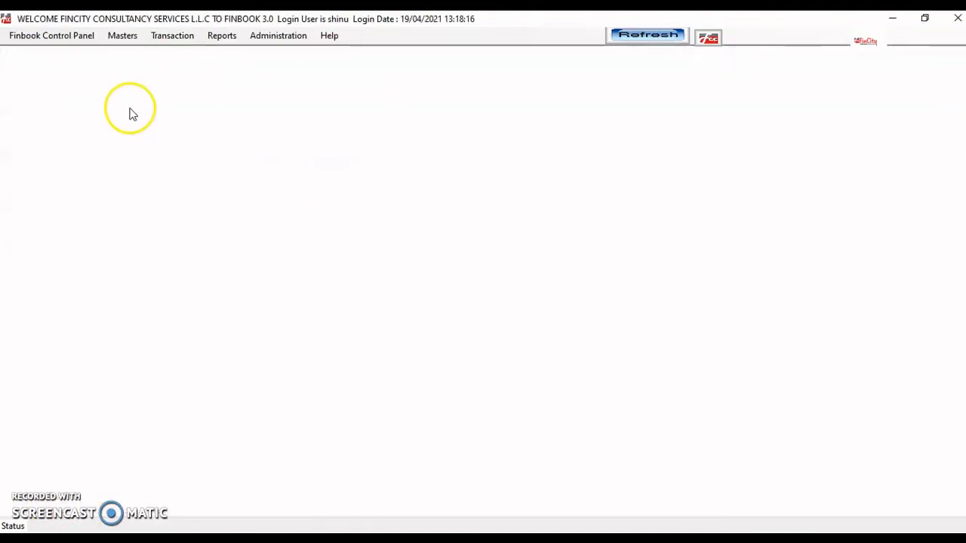
# Open the Customer Master list from Masters and auto-fit the Company column width
pyautogui.click(121, 35)
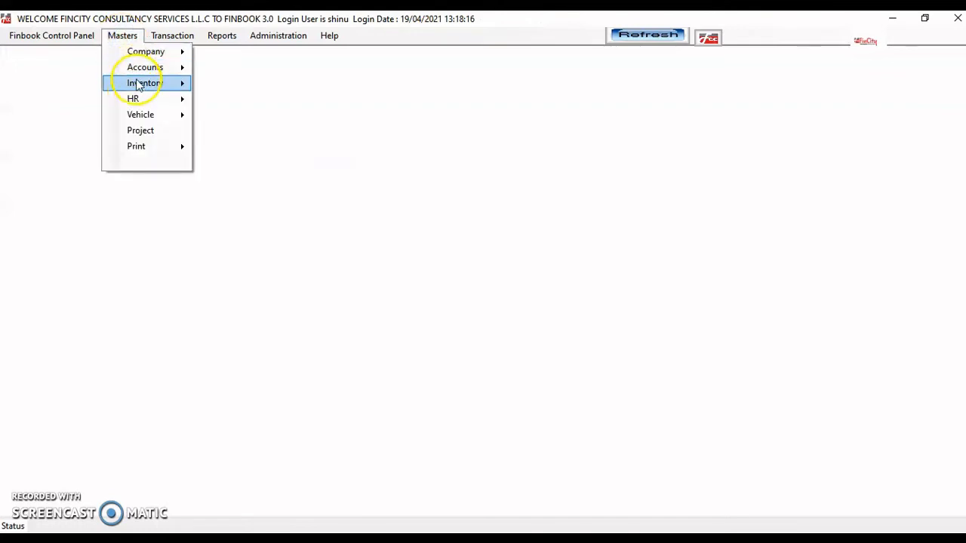
pyautogui.moveTo(137, 83)
pyautogui.click(249, 214)
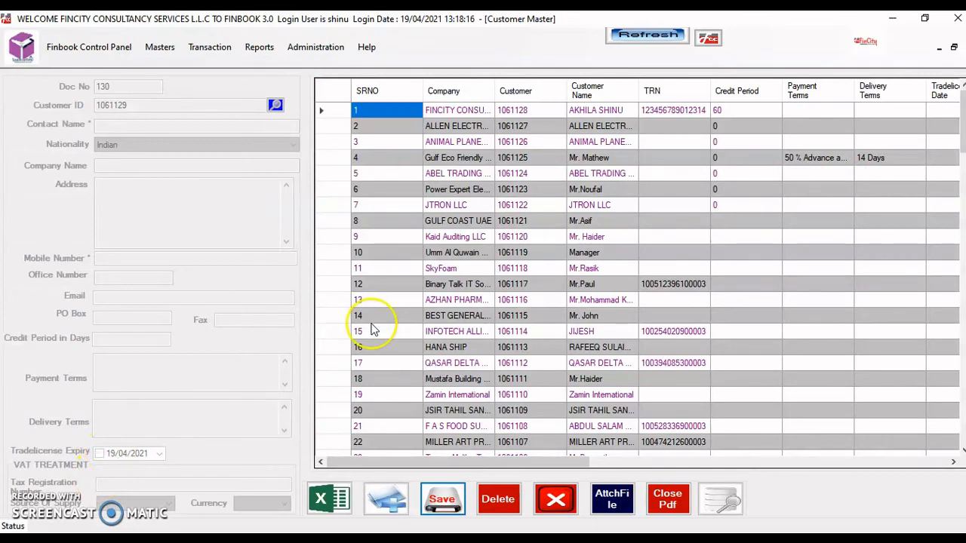
pyautogui.moveTo(495, 84); pyautogui.dragTo(493, 84)
pyautogui.doubleClick(492, 85)
# Sort customers by Company, SRNO, Customer code, Customer Name, TRN, Credit Period and Payment Terms
pyautogui.click(492, 85)
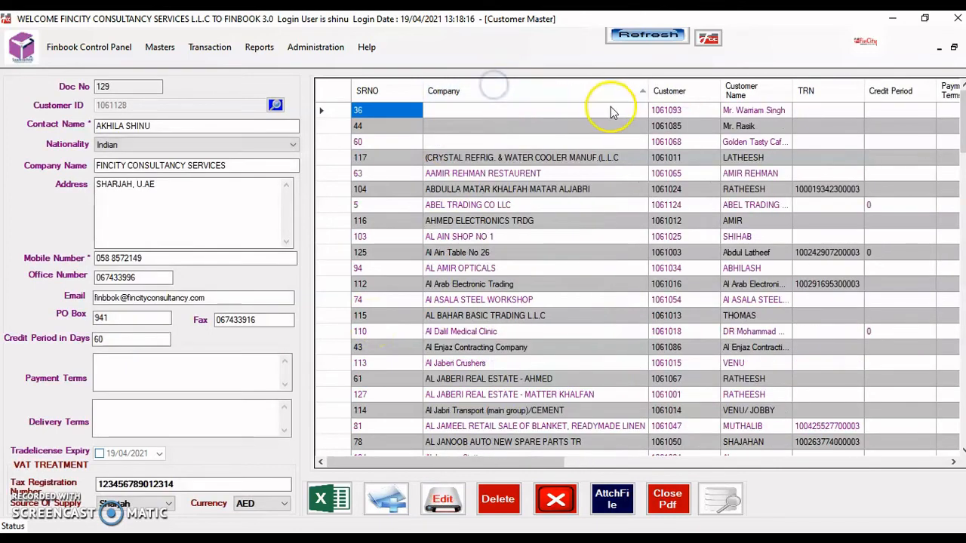
pyautogui.click(528, 93)
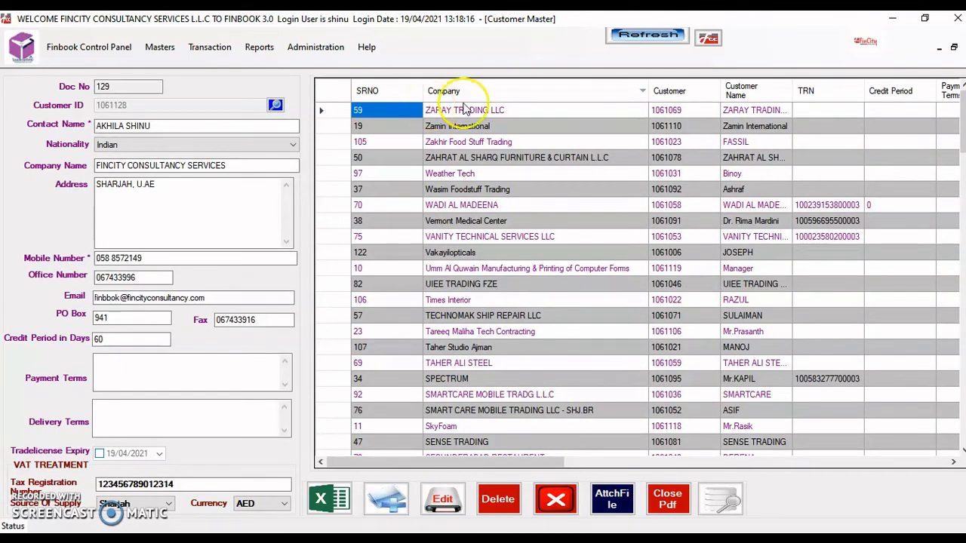
pyautogui.click(390, 94)
pyautogui.click(670, 91)
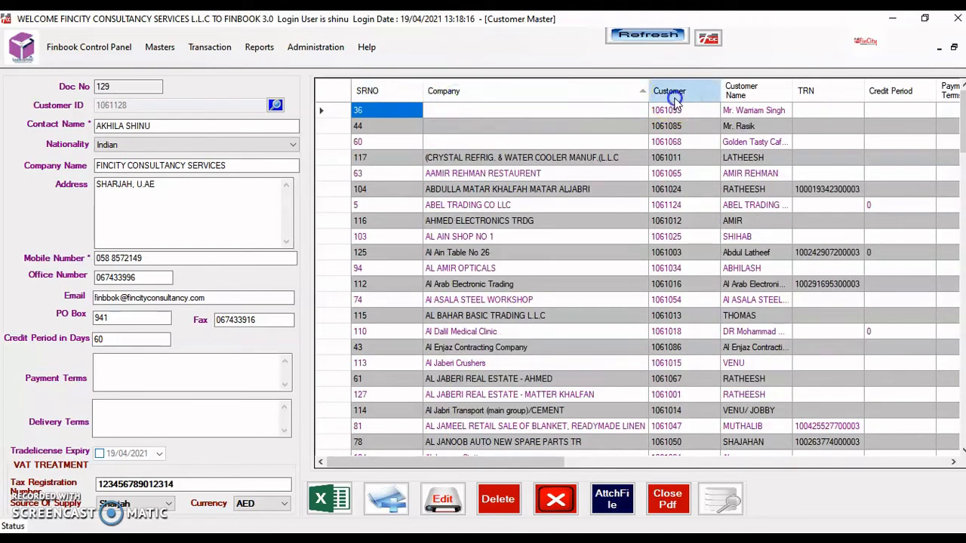
pyautogui.click(673, 94)
pyautogui.click(770, 93)
pyautogui.click(827, 92)
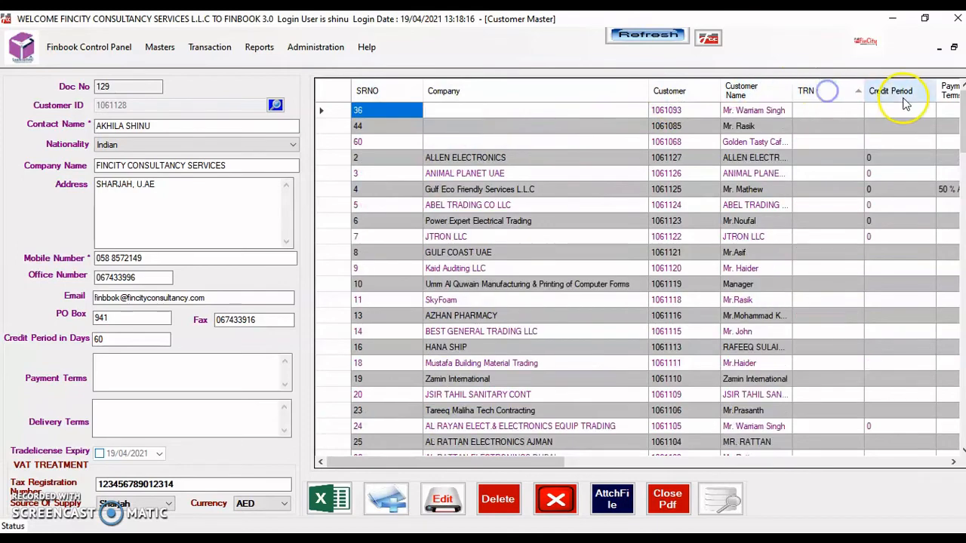
pyautogui.click(900, 91)
pyautogui.click(949, 92)
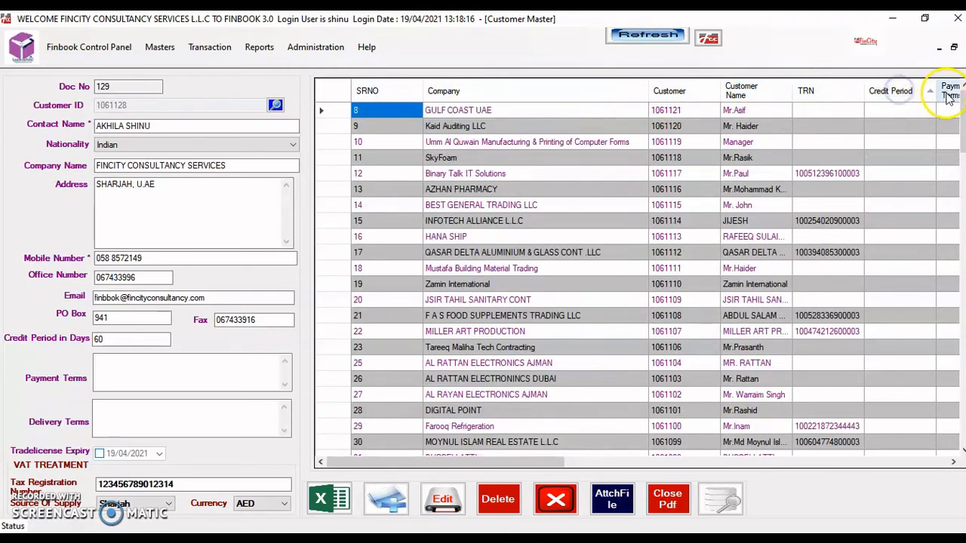
pyautogui.click(758, 92)
# Re-sort through SRNO, code, name and TRN, finishing on Company descending with ZARAY TRADING LLC first
pyautogui.click(528, 97)
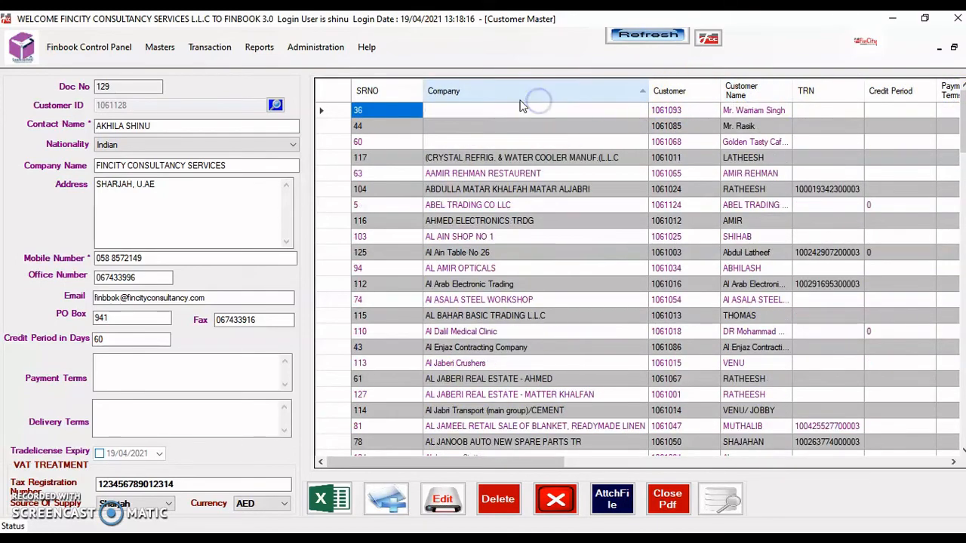
pyautogui.click(377, 95)
pyautogui.click(475, 92)
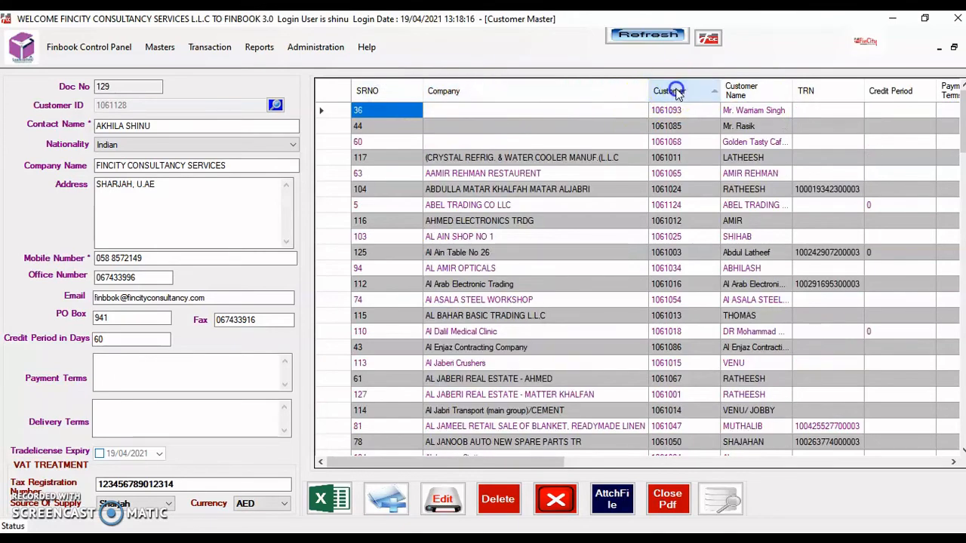
pyautogui.click(670, 92)
pyautogui.click(754, 98)
pyautogui.click(820, 89)
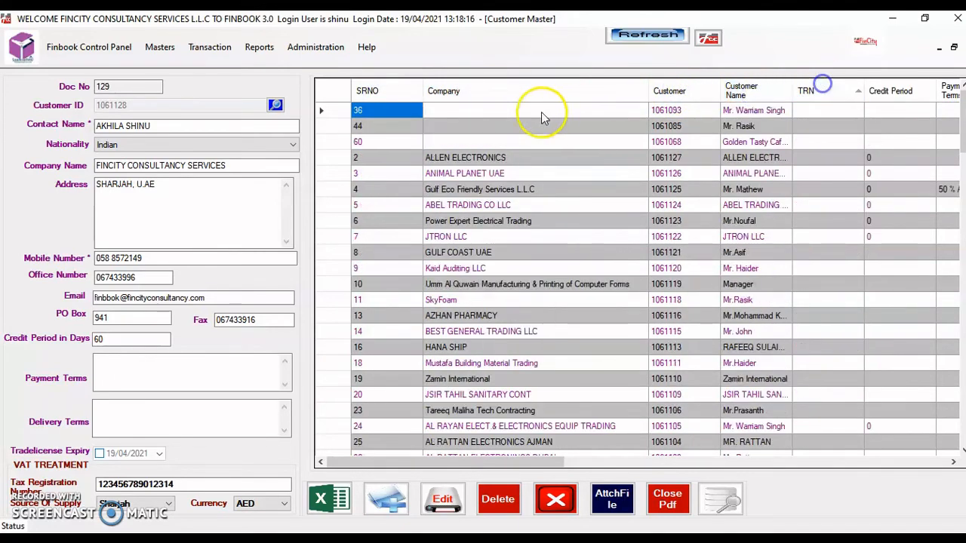
pyautogui.click(501, 93)
pyautogui.click(486, 90)
pyautogui.click(476, 92)
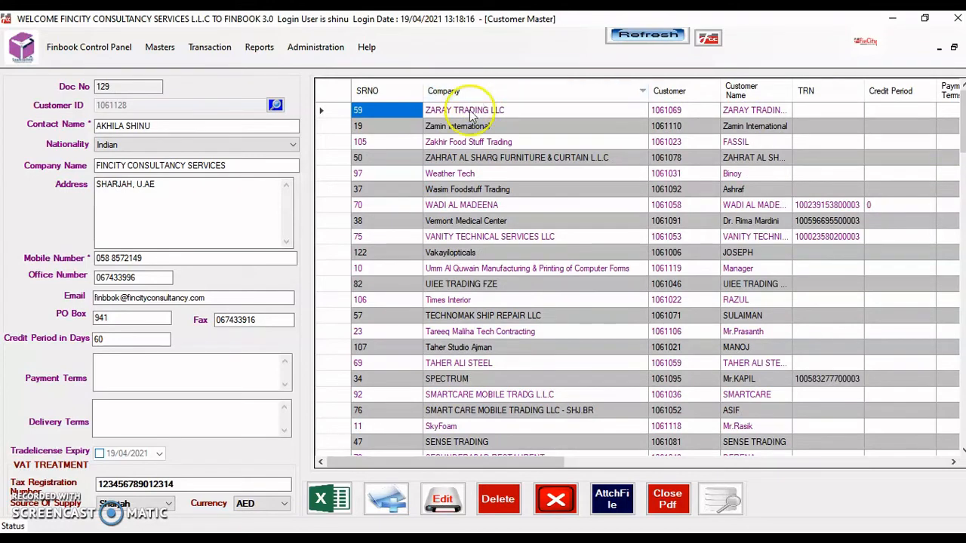
# Start a new customer record with the contact's name and company ABC LTD
pyautogui.click(387, 502)
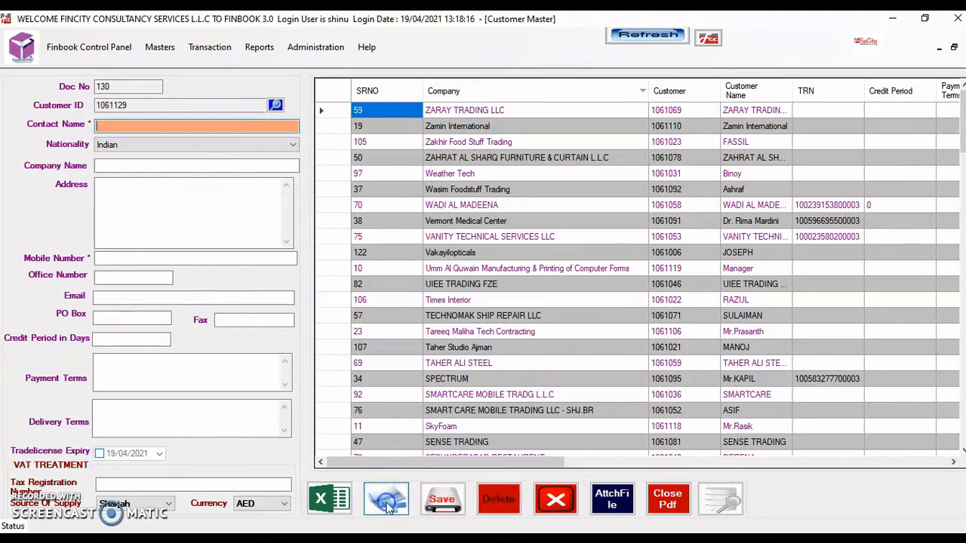
pyautogui.click(127, 125)
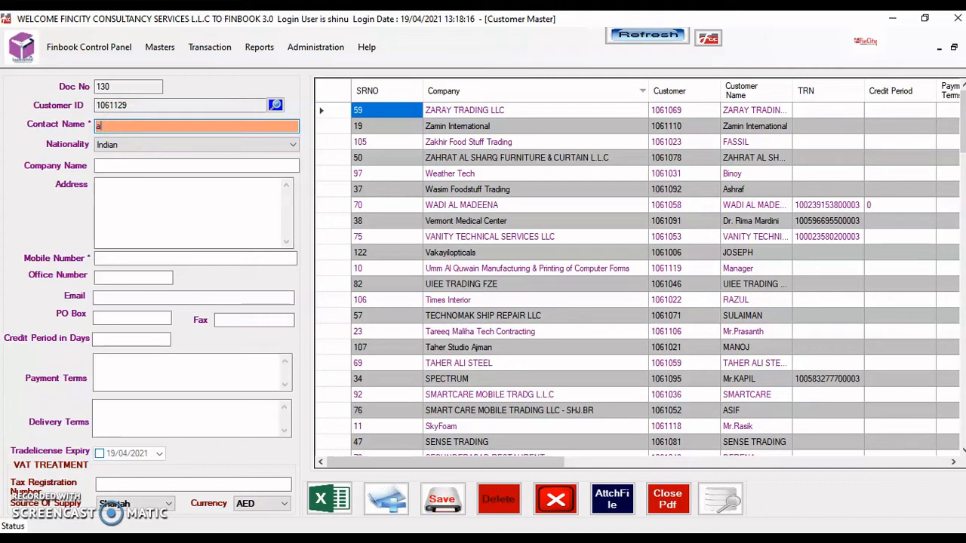
pyautogui.write('NARAYAN')
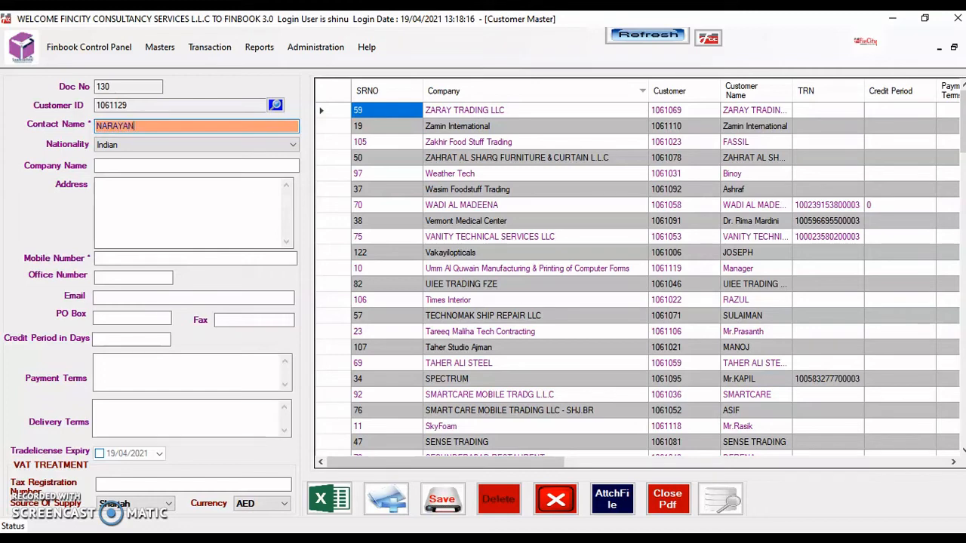
pyautogui.press('Tab')
pyautogui.press('Tab')
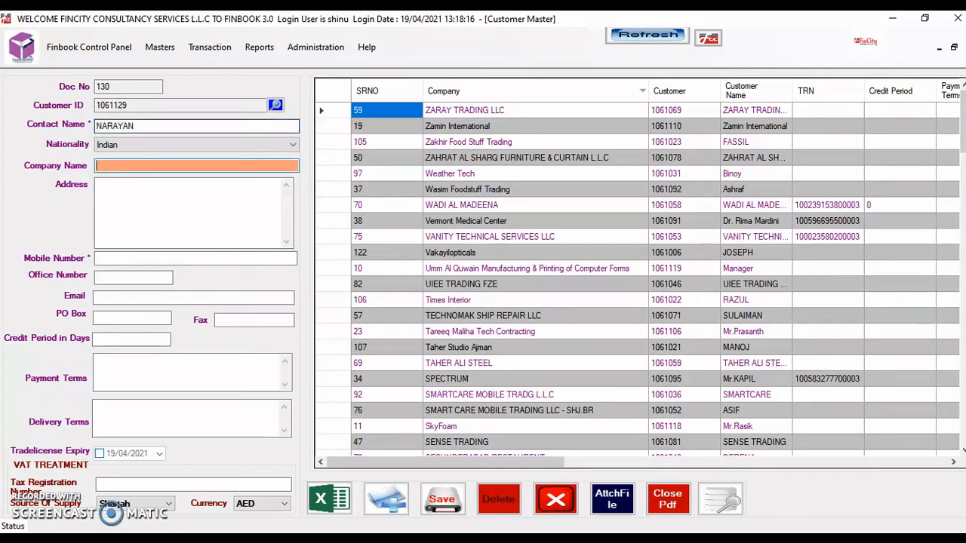
pyautogui.write('ABC LTD')
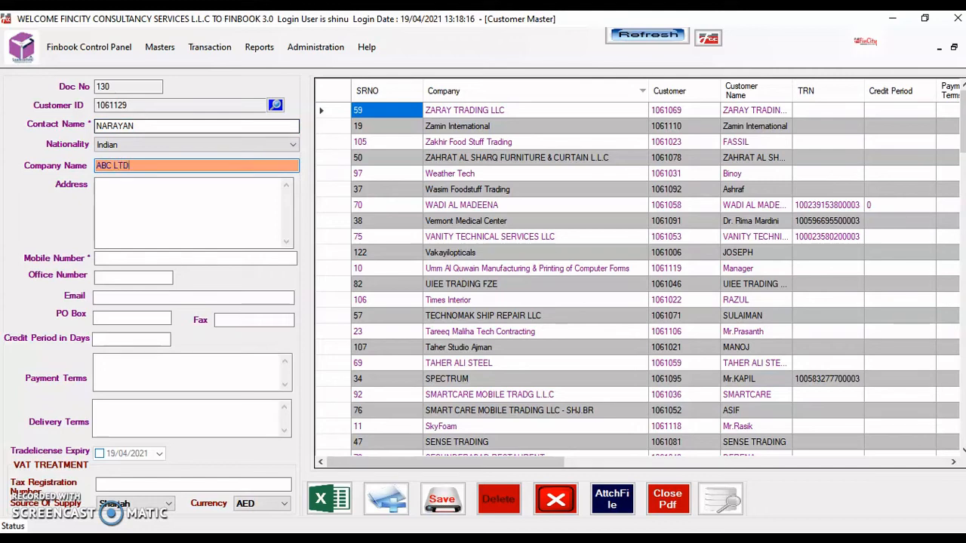
# Fill in ABC LTD's address in the Address box
pyautogui.press('Tab')
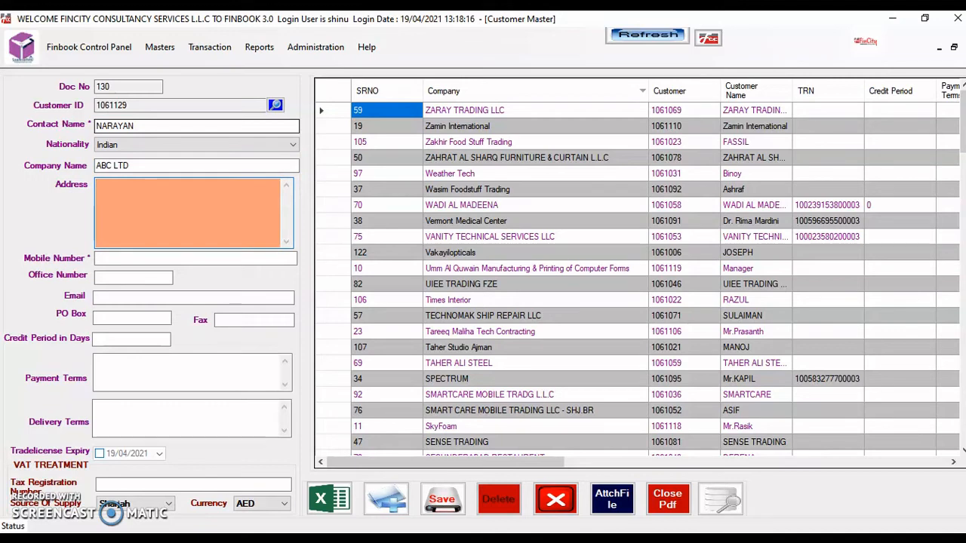
pyautogui.write('AJMAN,UAE')
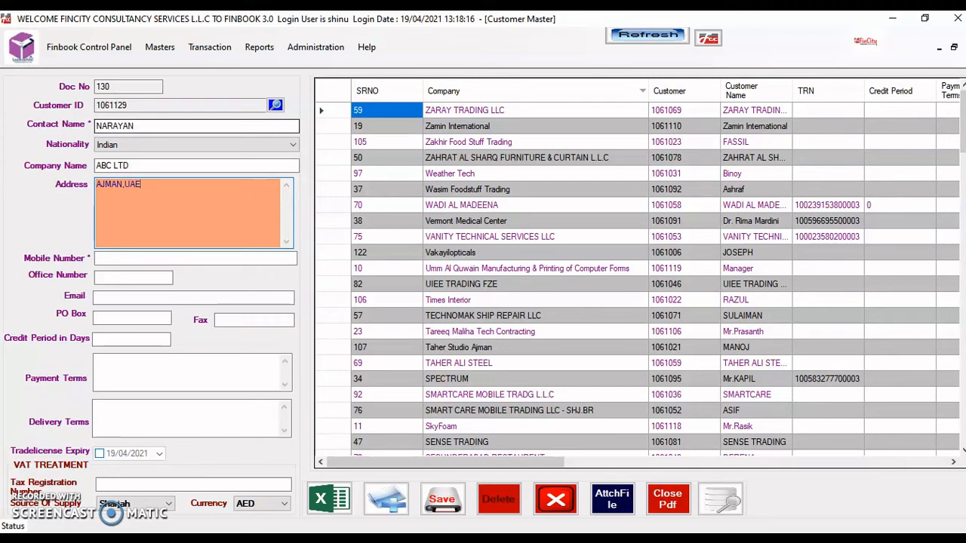
pyautogui.press('Return')
pyautogui.press('Tab')
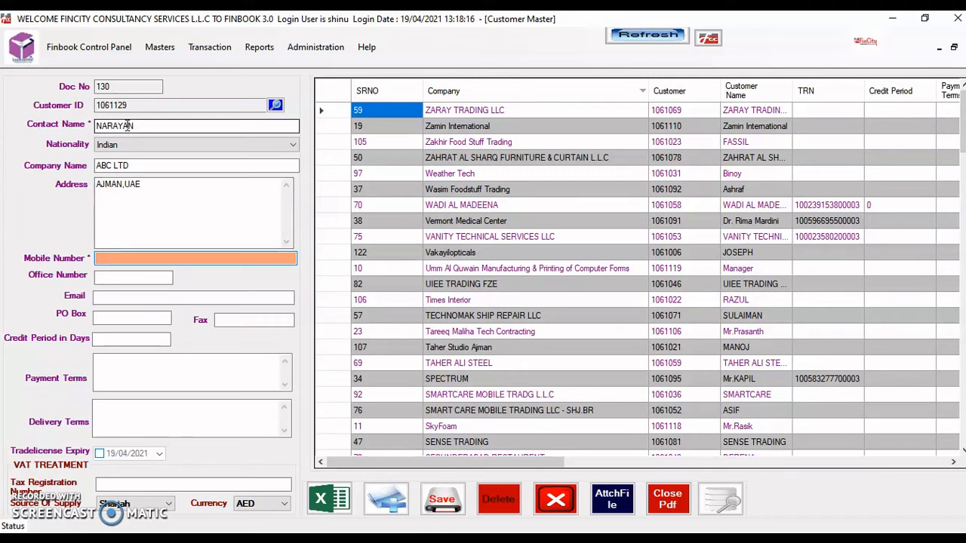
# Enter the customer's mobile number, office number, e-mail address and PO box
pyautogui.press('Tab')
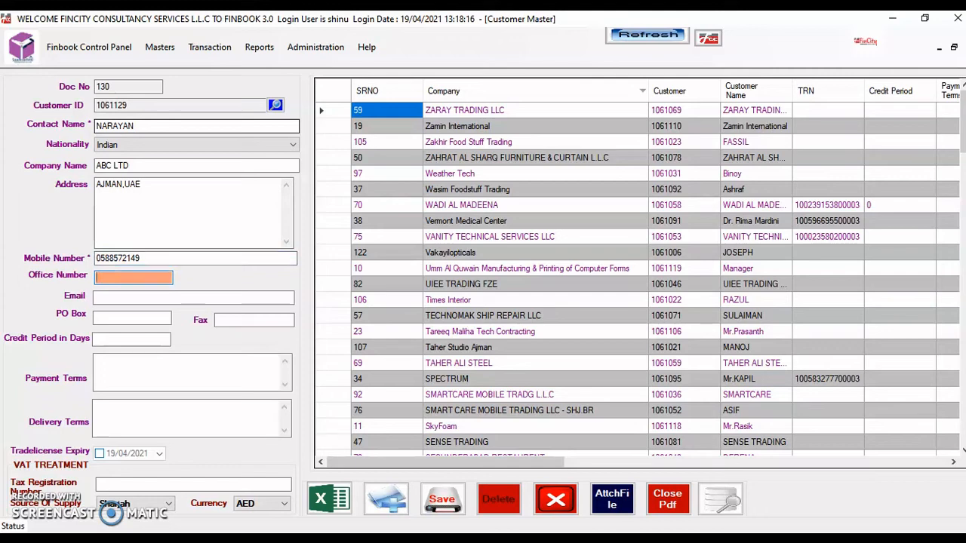
pyautogui.press('XF86AudioMute')
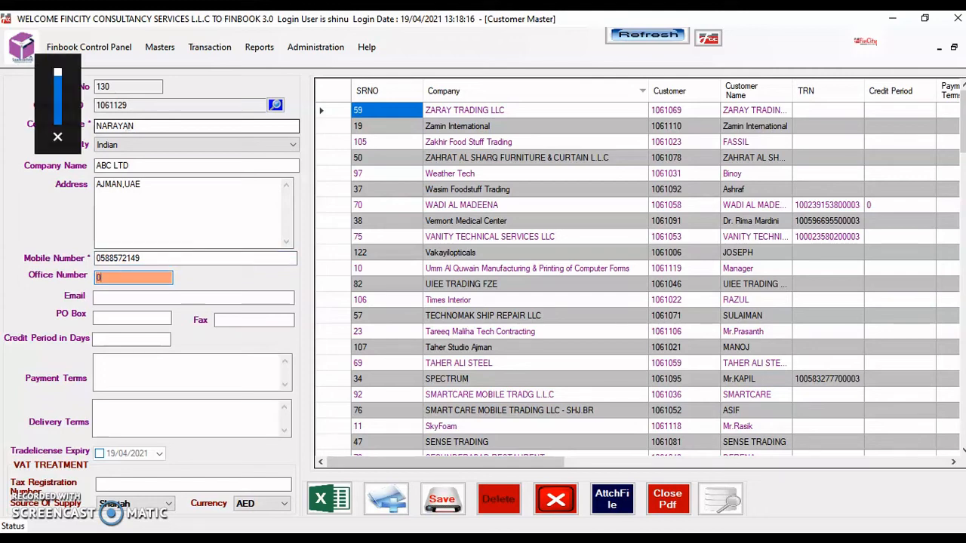
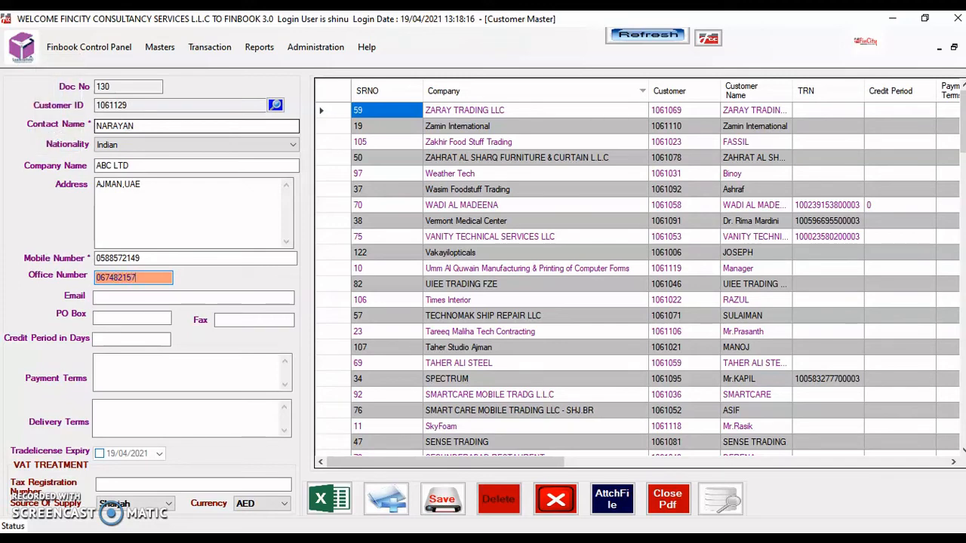
pyautogui.press('Tab')
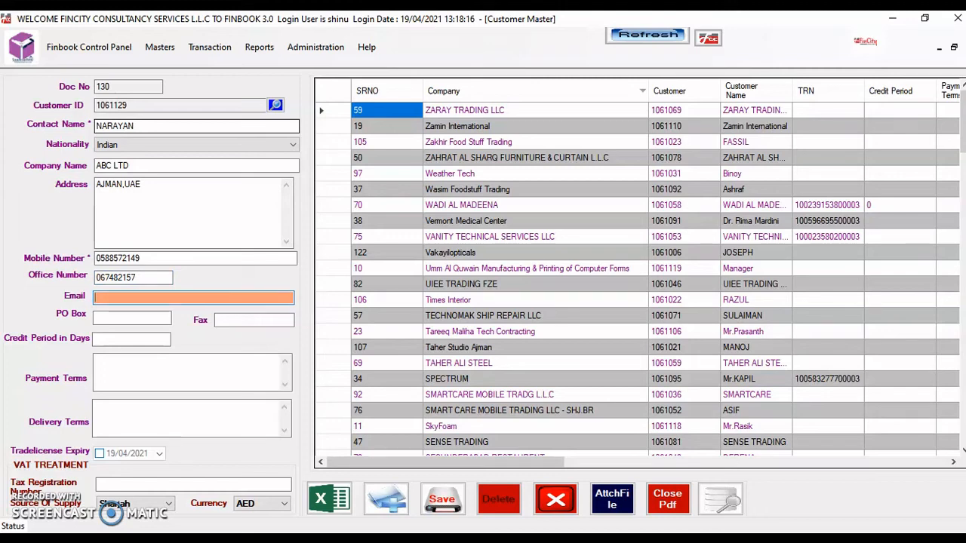
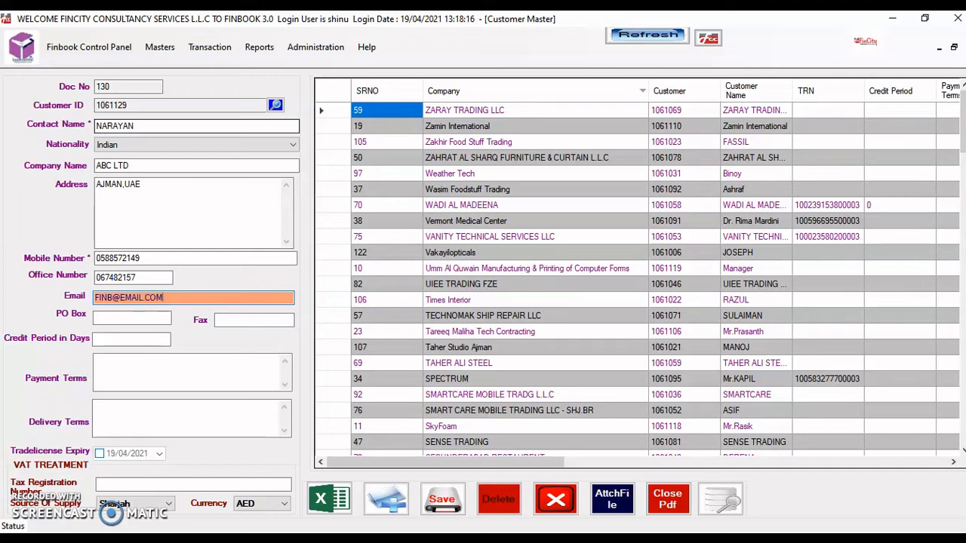
pyautogui.press('Tab')
pyautogui.write('941')
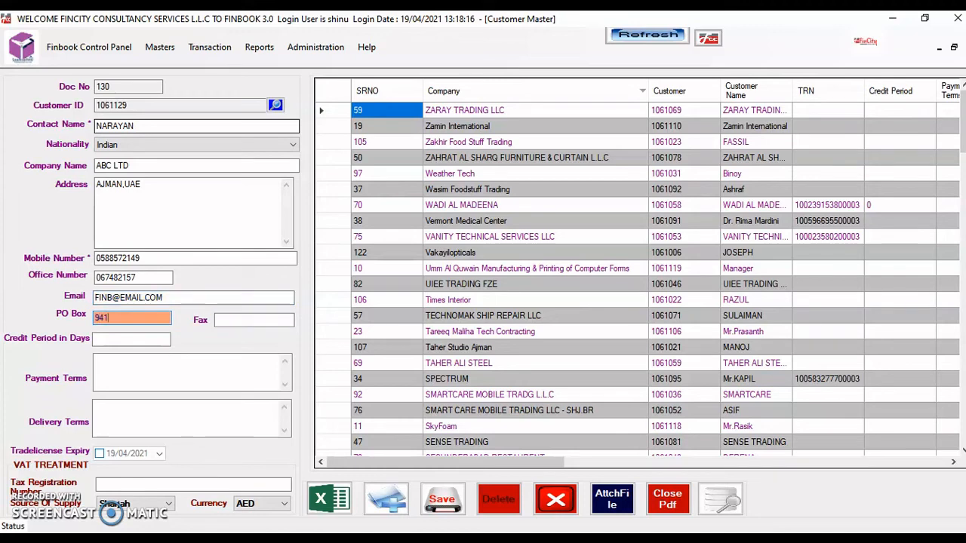
# Skip Fax, set a 60-day credit period, and leave payment and delivery terms blank
pyautogui.press('Tab')
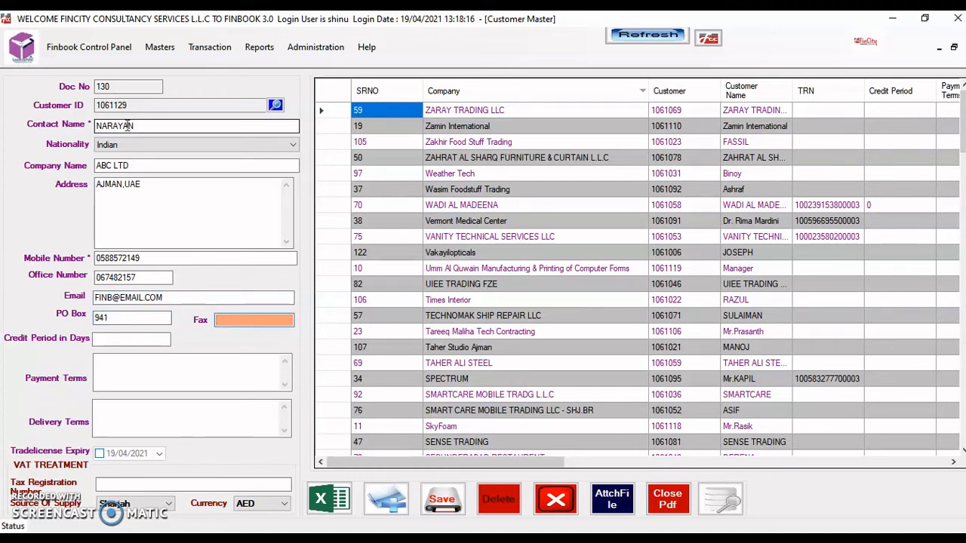
pyautogui.press('Tab')
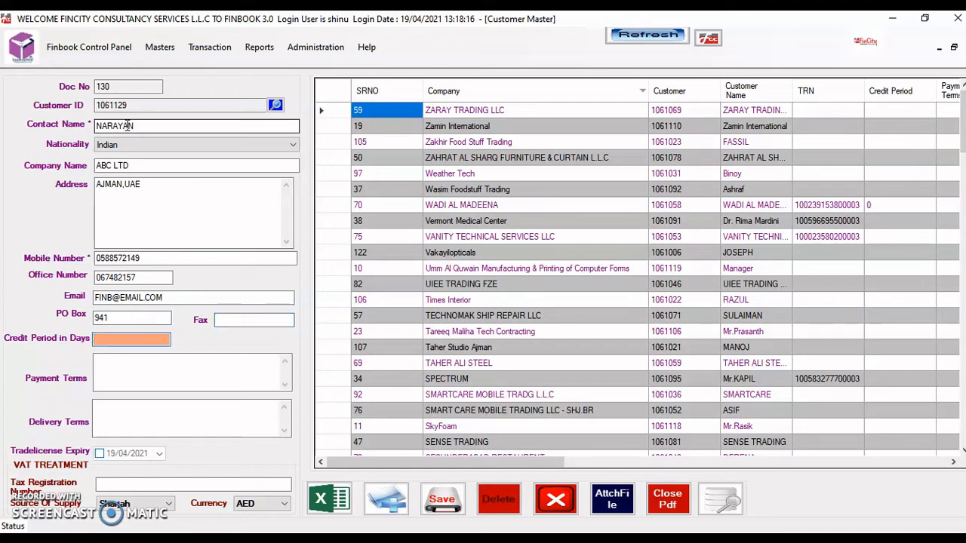
pyautogui.write('60')
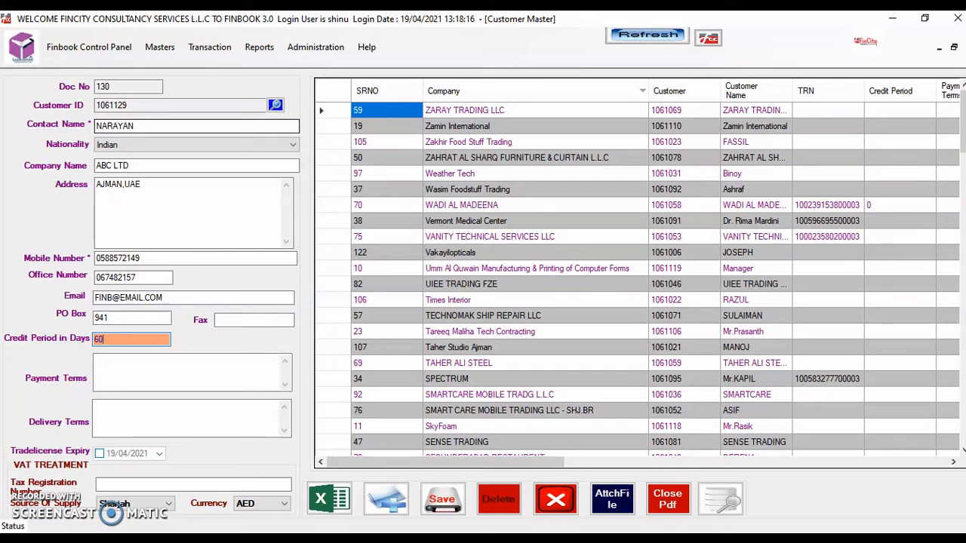
pyautogui.press('Tab')
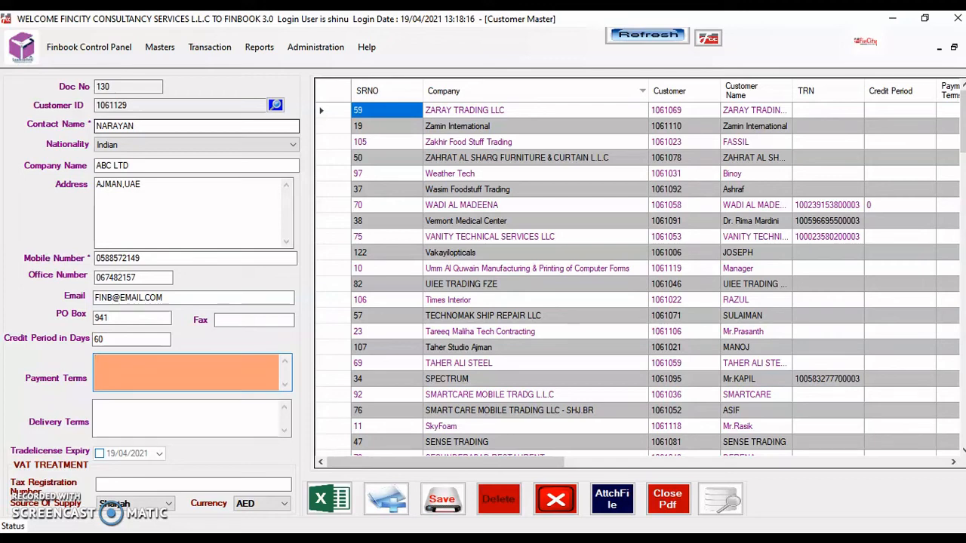
pyautogui.press('Tab')
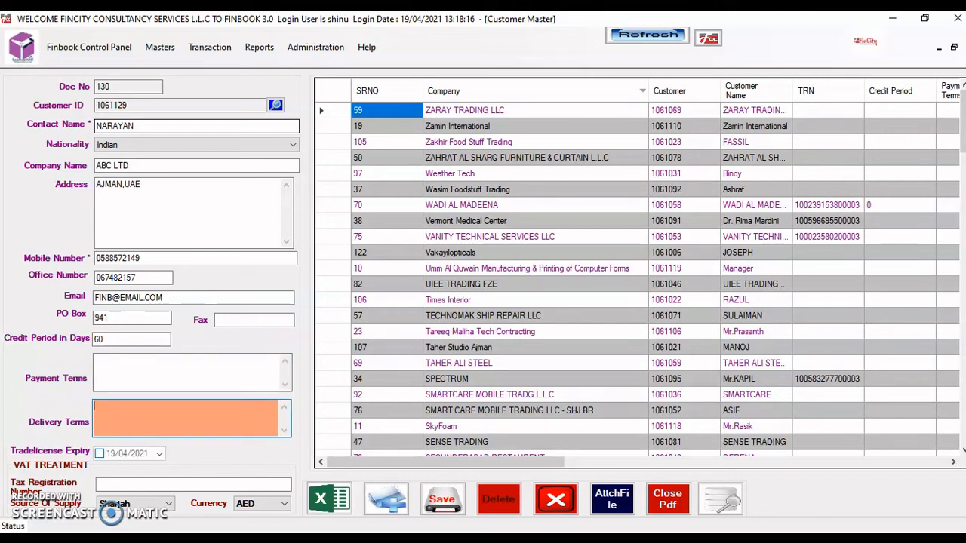
pyautogui.press('Tab')
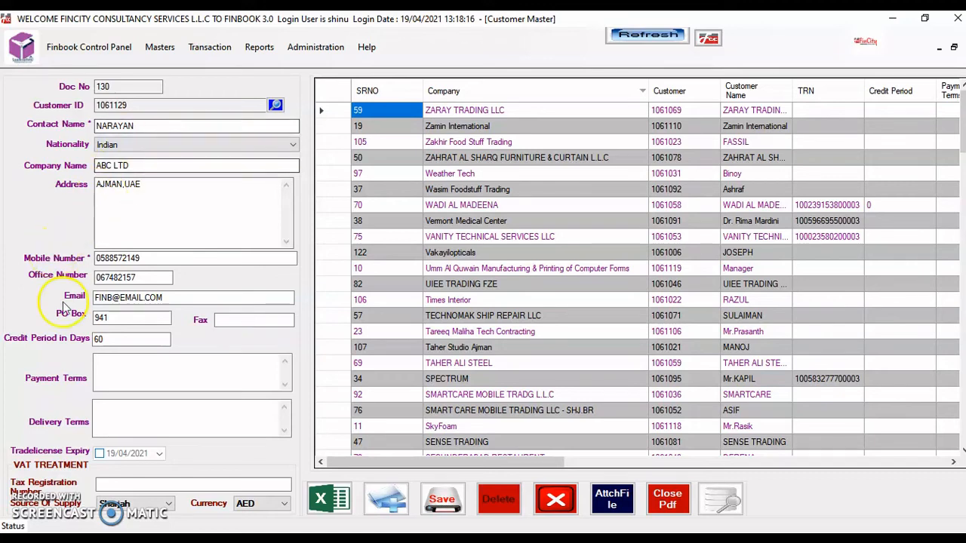
# Enable trade licence expiry with year 2022 and enter the tax registration number
pyautogui.click(99, 453)
pyautogui.click(137, 455)
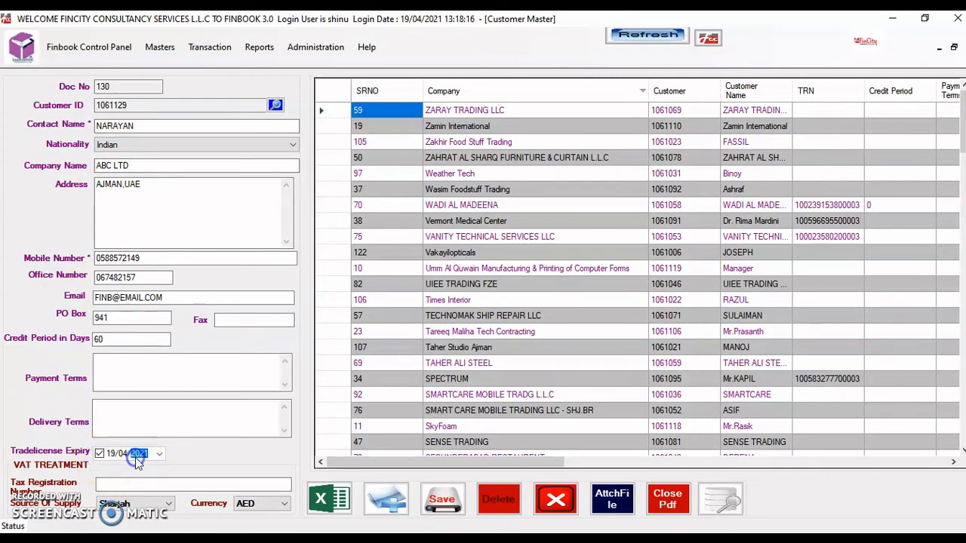
pyautogui.write('202')
pyautogui.click(145, 486)
pyautogui.write('123456789012345')
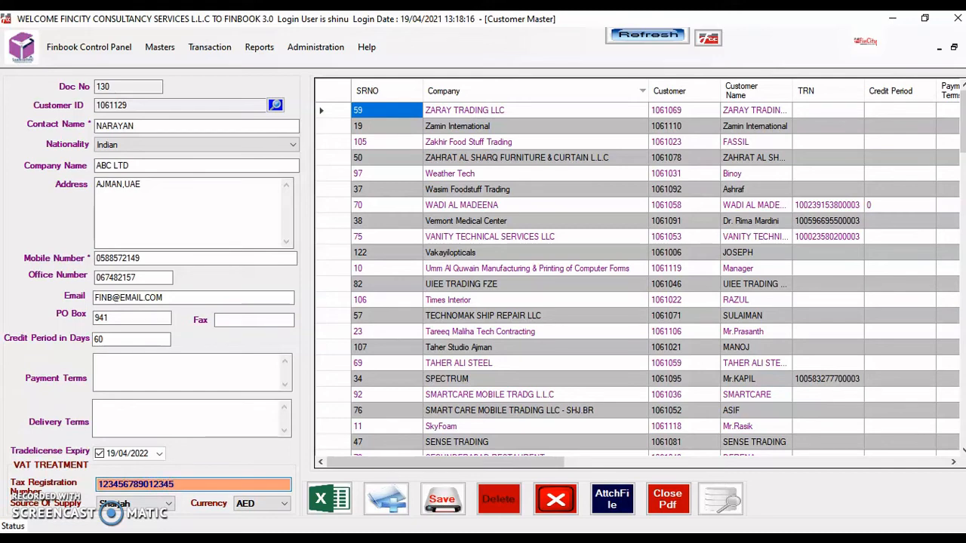
# Choose Dubai as the source of supply and save the record with Ctrl+S
pyautogui.press('Tab')
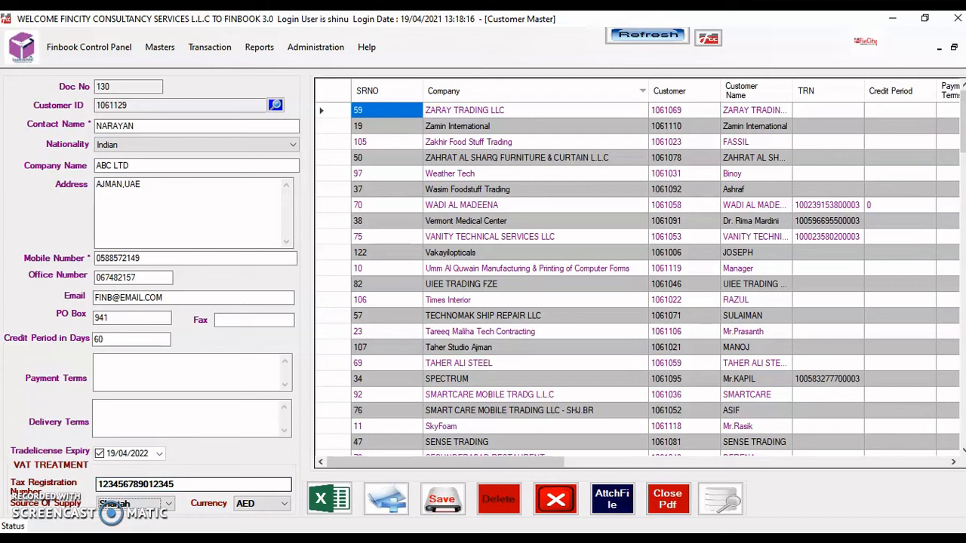
pyautogui.hotkey('alt', 'Down')
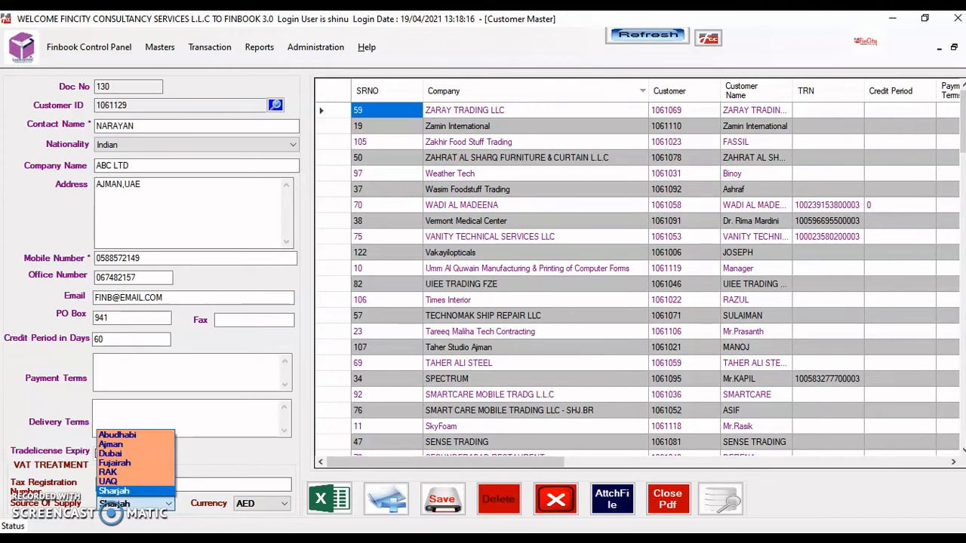
pyautogui.press('Up')
pyautogui.press('Up')
pyautogui.press('Up')
pyautogui.press('Down')
pyautogui.press('Down')
pyautogui.press('Down')
pyautogui.press('Up')
pyautogui.press('Up')
pyautogui.press('Up')
pyautogui.press('Up')
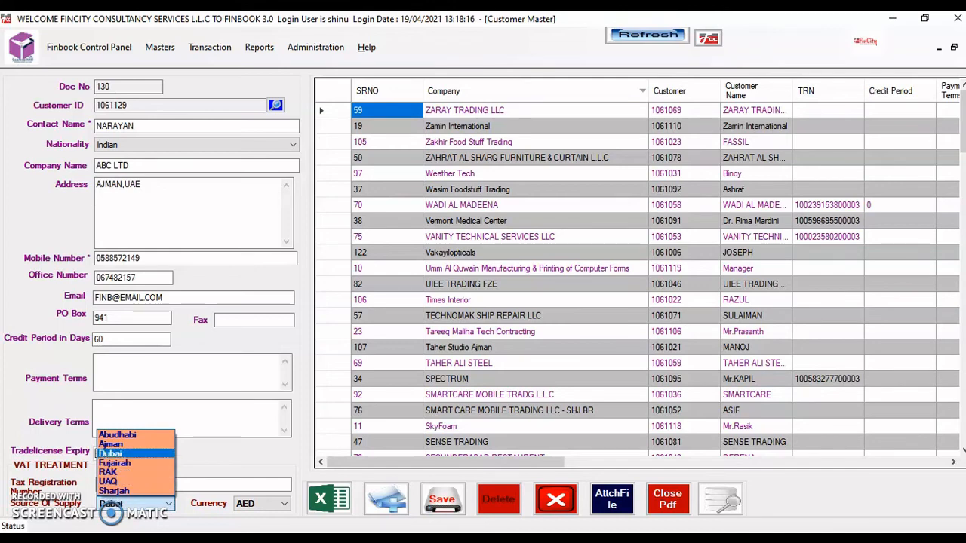
pyautogui.press('Tab')
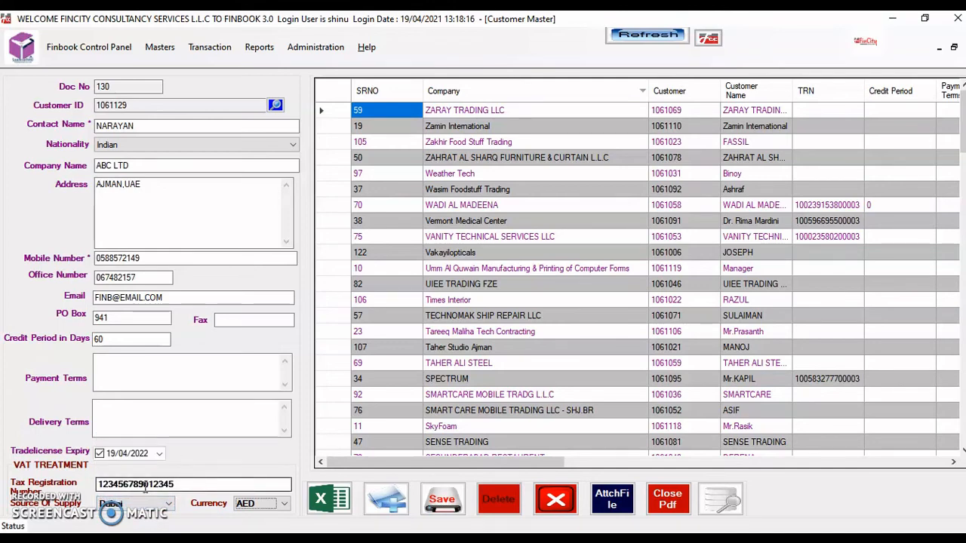
pyautogui.hotkey('ctrl', 's')
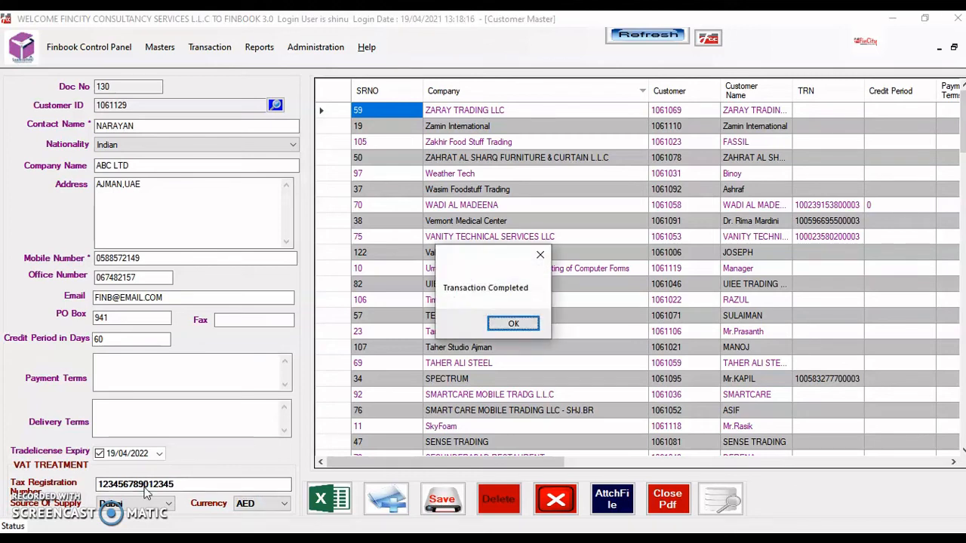
# Acknowledge the Transaction Completed message and load ABC LTD from the customer grid
pyautogui.press('Return')
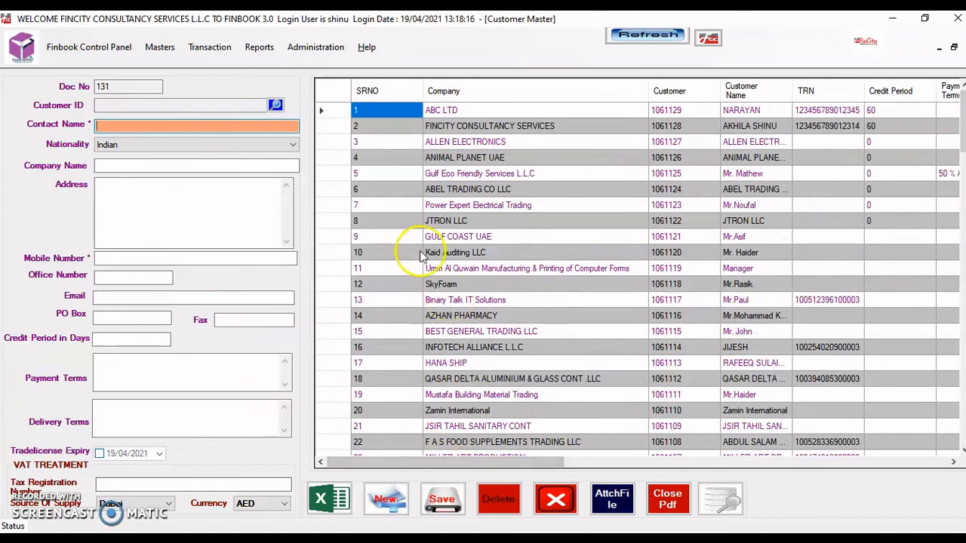
pyautogui.click(665, 111)
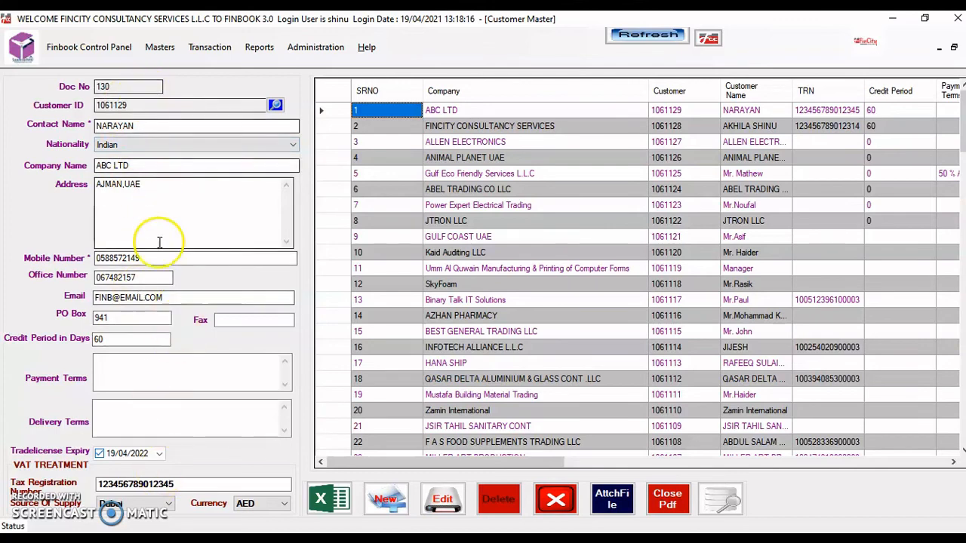
# Rename the company to ABC LLC and replace its address with the Dubai one
pyautogui.click(144, 165)
pyautogui.press('BackSpace')
pyautogui.press('BackSpace')
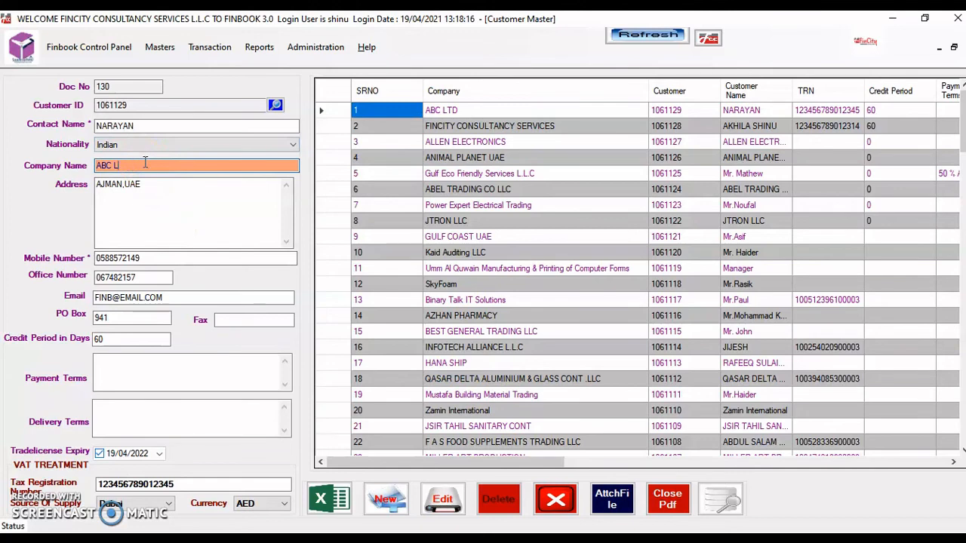
pyautogui.write('LC')
pyautogui.click(147, 187)
pyautogui.write('DUBAI')
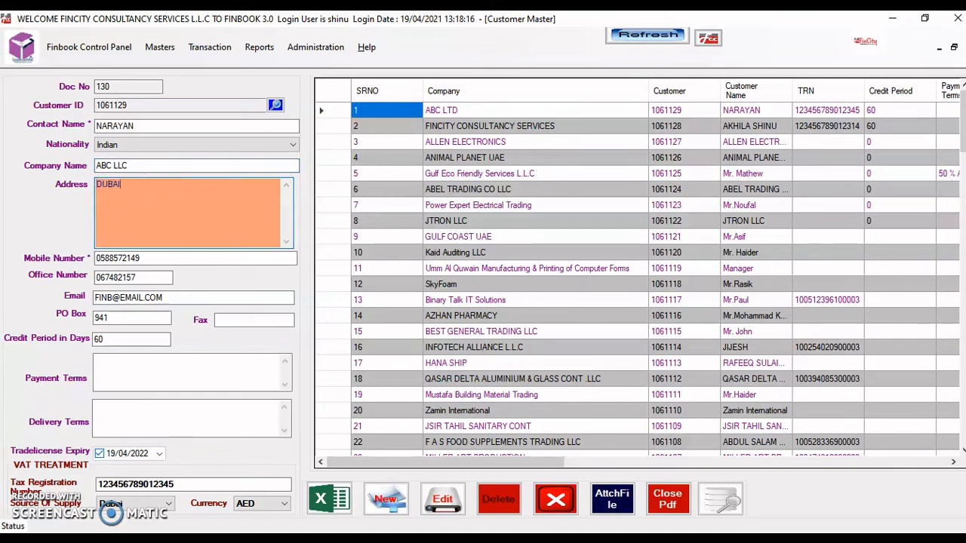
pyautogui.write(',U.A.E')
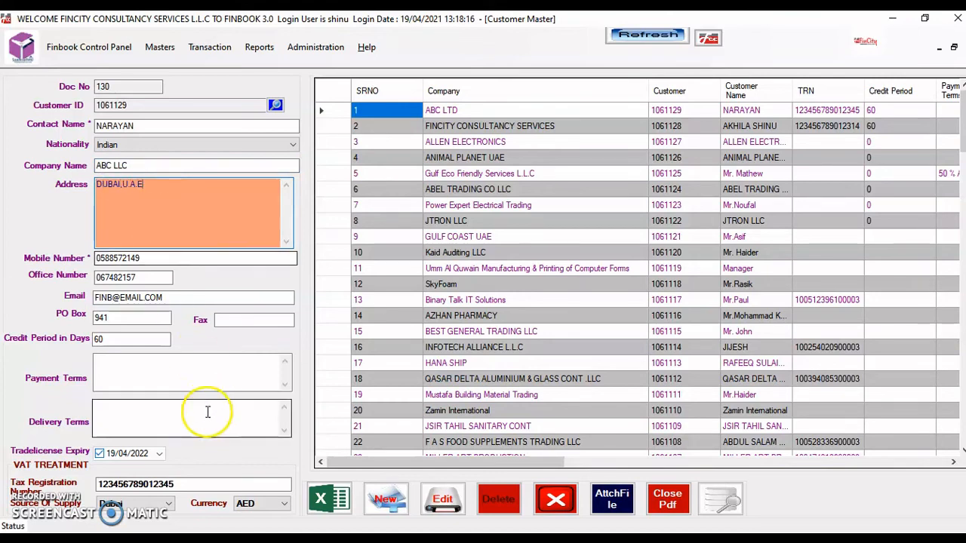
pyautogui.click(223, 317)
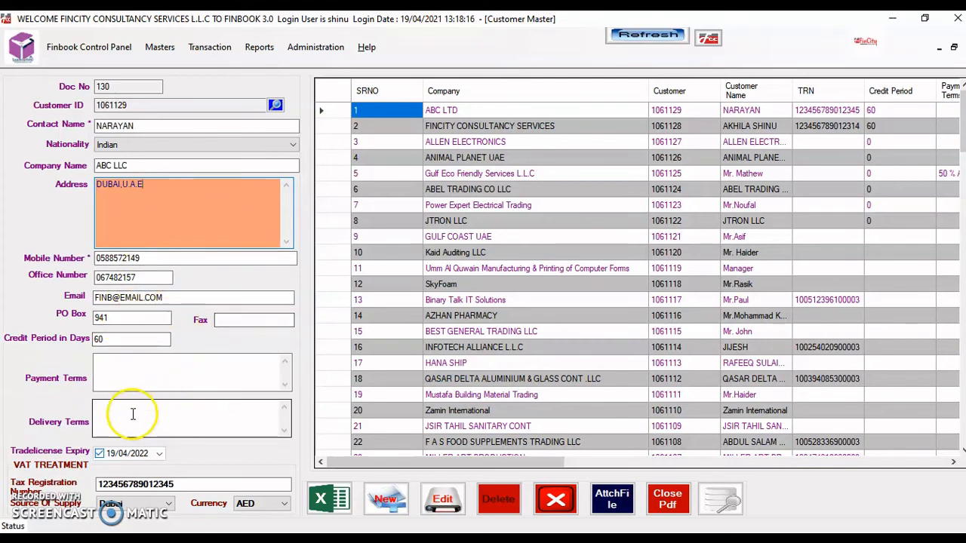
# Save the edited customer, confirm the message, and reload ABC LLC into the form
pyautogui.click(447, 504)
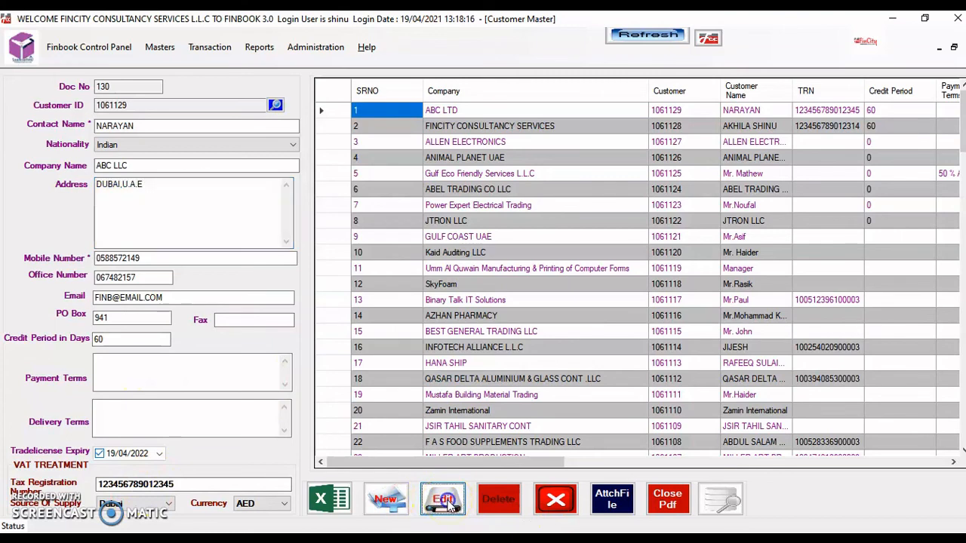
pyautogui.click(514, 325)
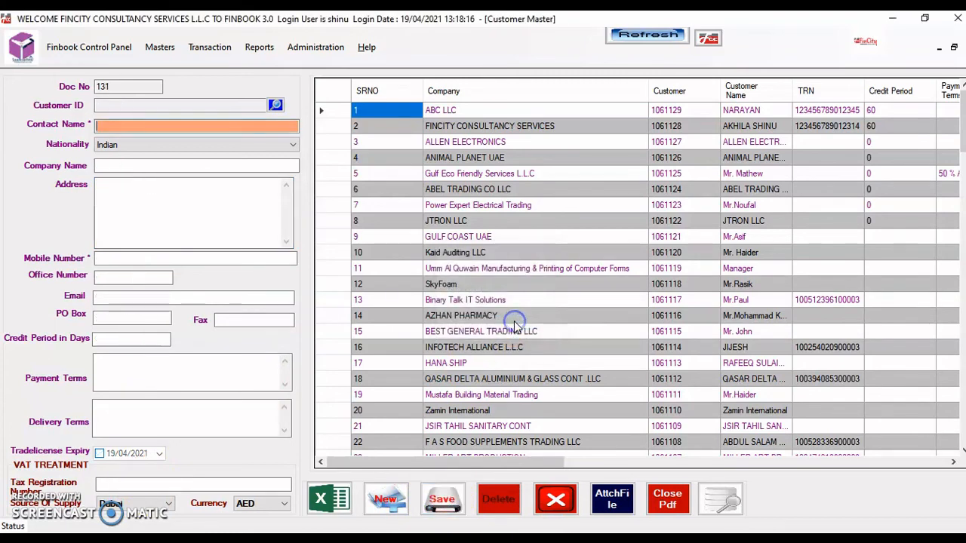
pyautogui.click(758, 110)
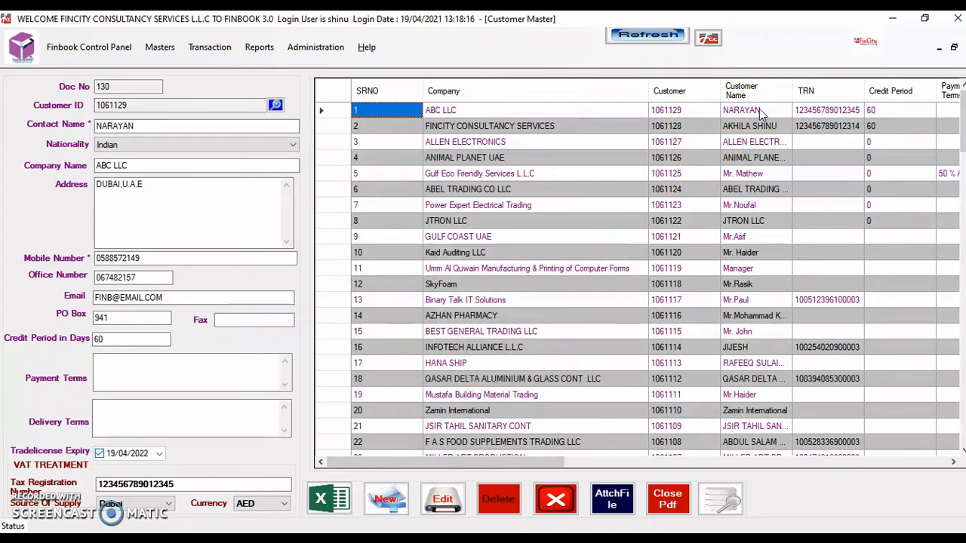
# Sort customers by SRNO descending and filter the Emirate search by DUB
pyautogui.click(378, 95)
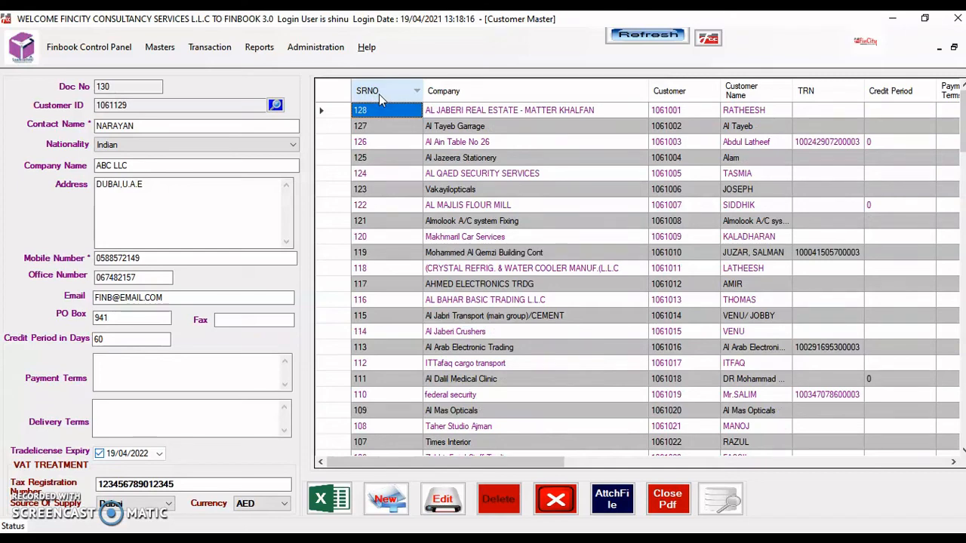
pyautogui.click(275, 105)
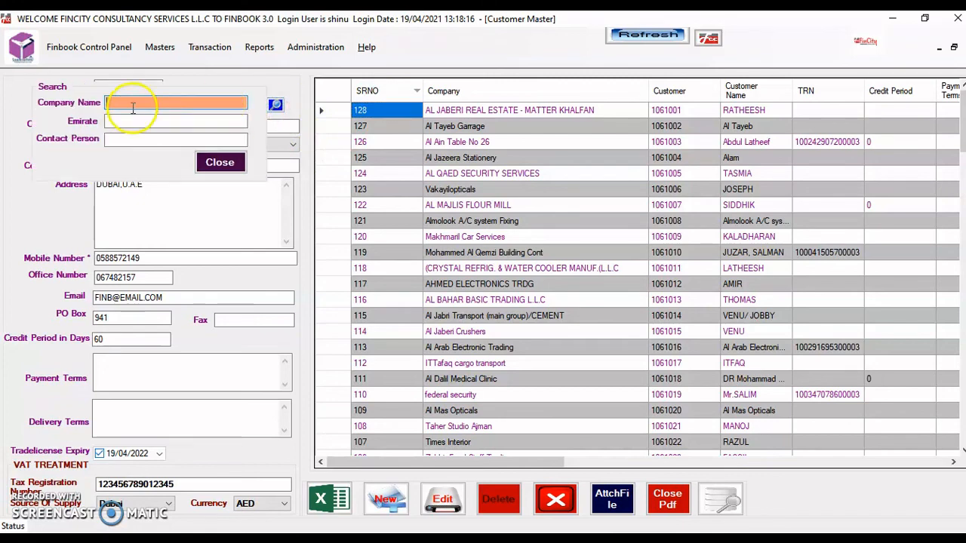
pyautogui.click(139, 103)
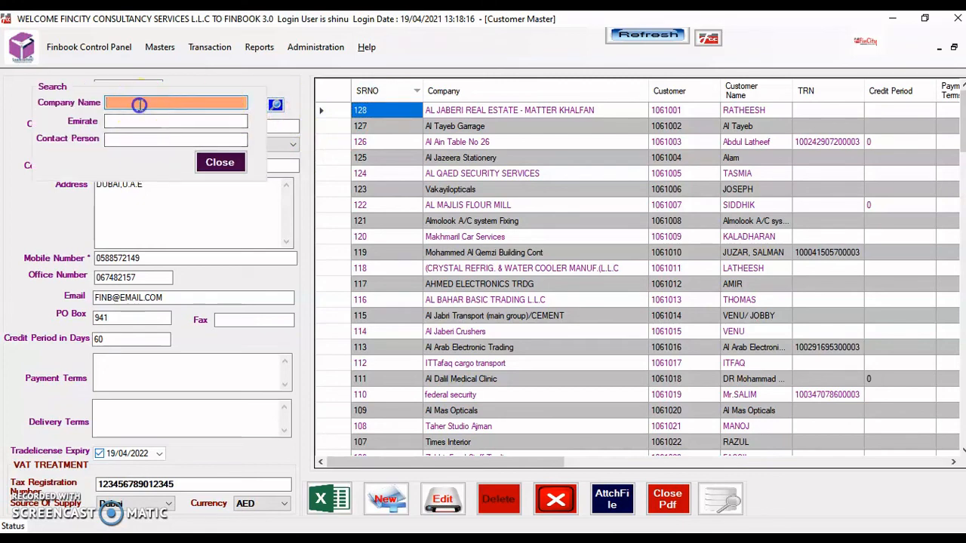
pyautogui.click(127, 121)
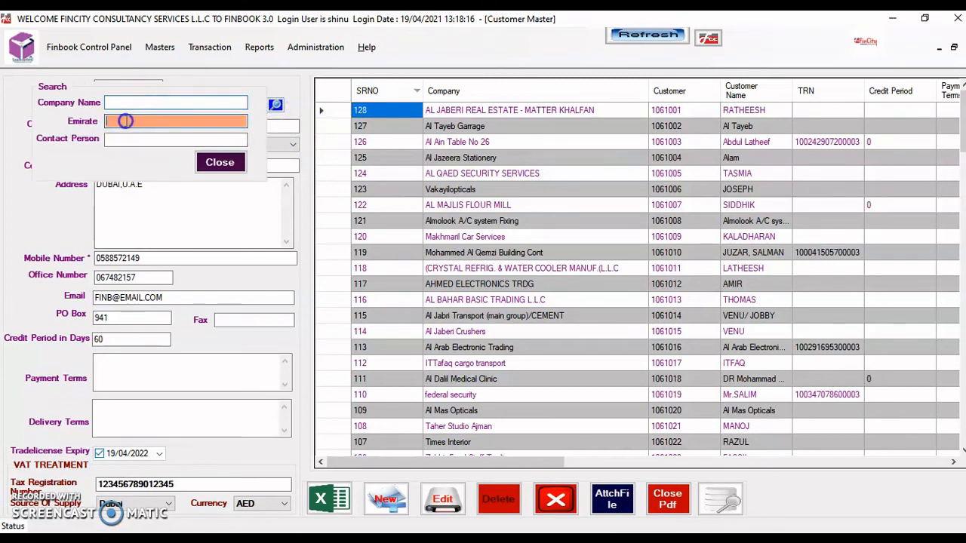
pyautogui.write('DUNN')
pyautogui.press('BackSpace')
pyautogui.press('BackSpace')
pyautogui.write('B')
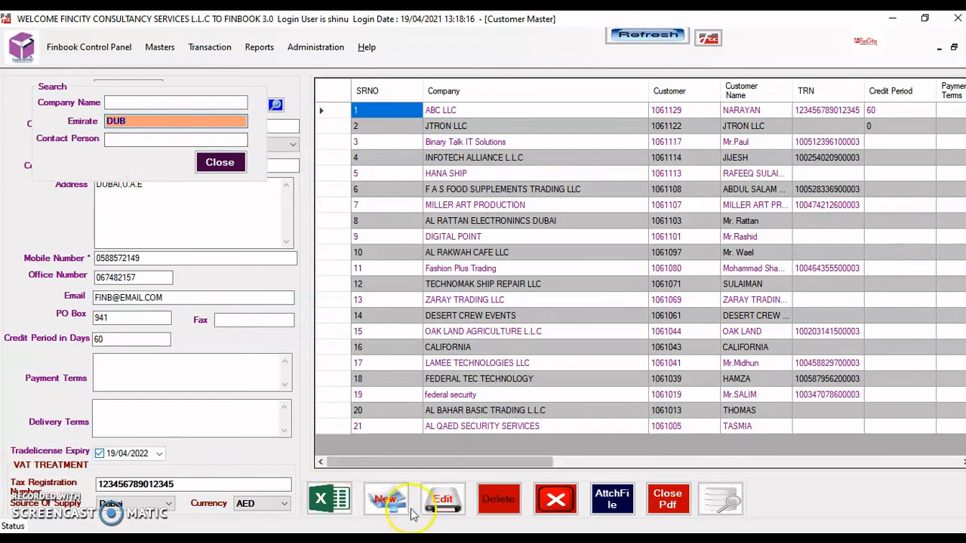
pyautogui.moveTo(409, 462); pyautogui.dragTo(663, 516)
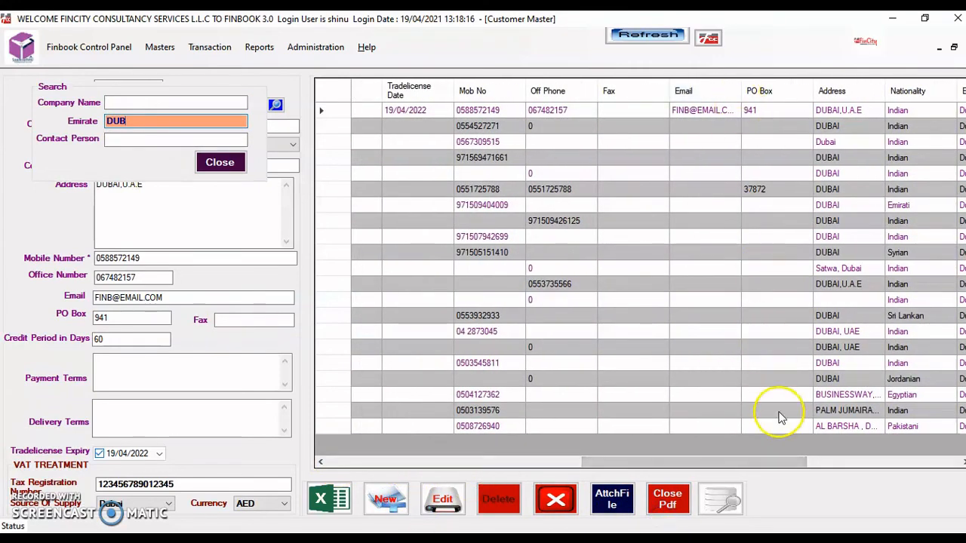
pyautogui.moveTo(765, 468); pyautogui.dragTo(377, 500)
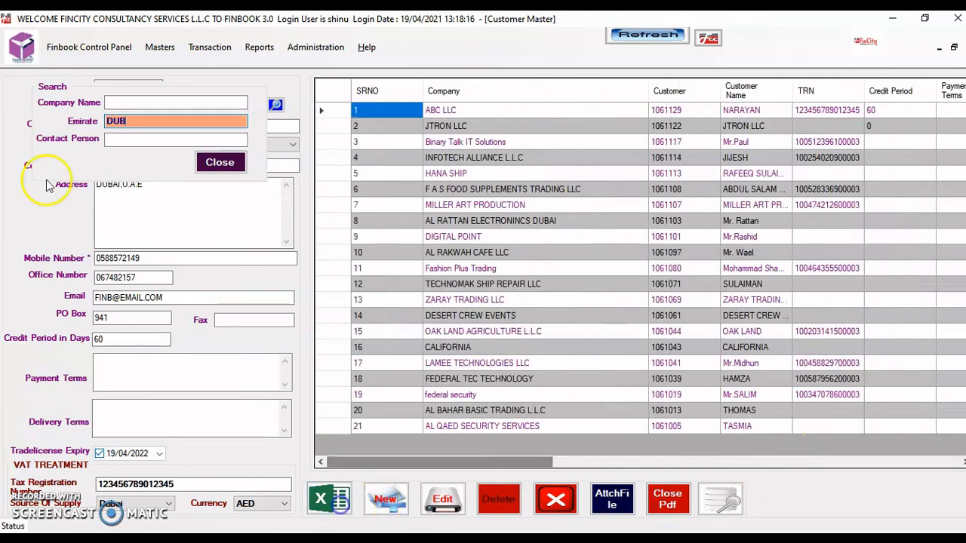
# Filter Company Name by FASH, open Fashion Plus Trading, and save it again
pyautogui.click(118, 104)
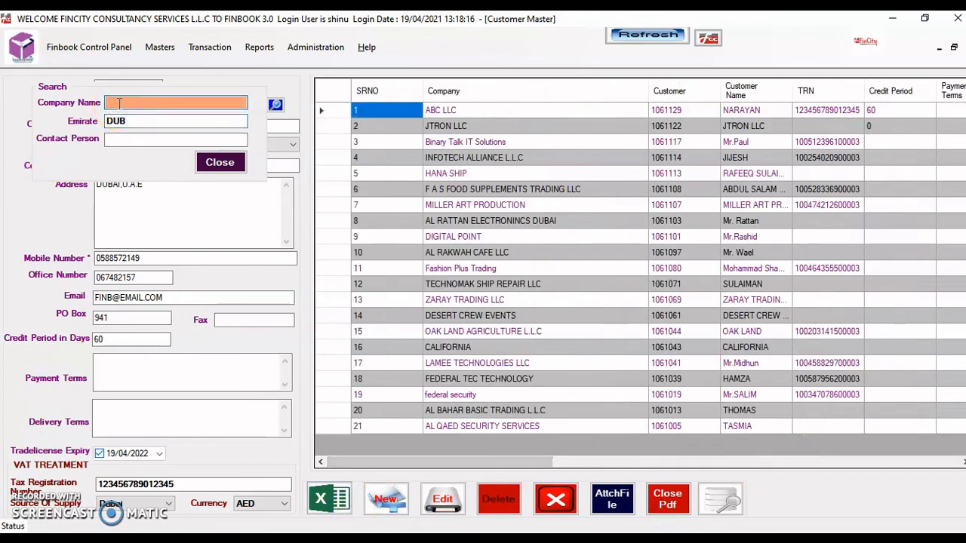
pyautogui.write('FASH')
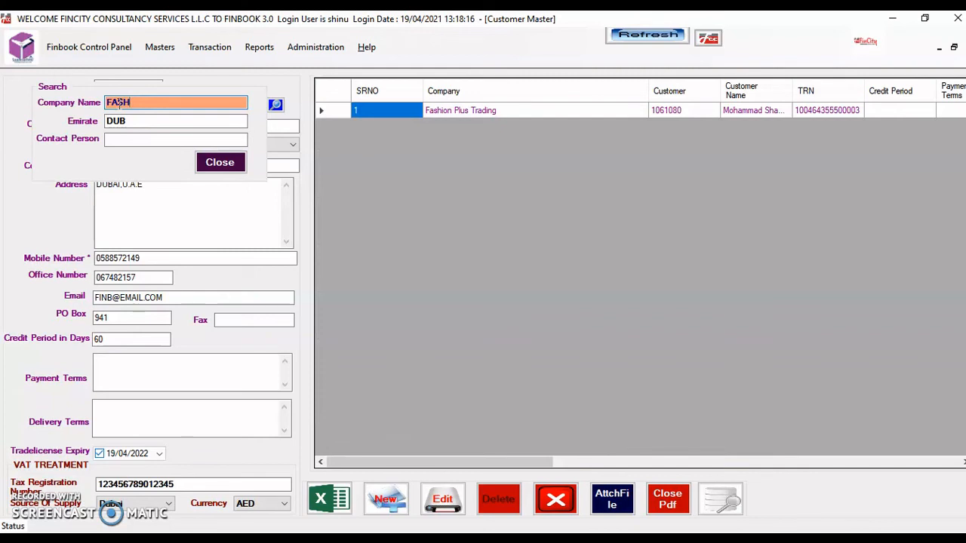
pyautogui.doubleClick(741, 112)
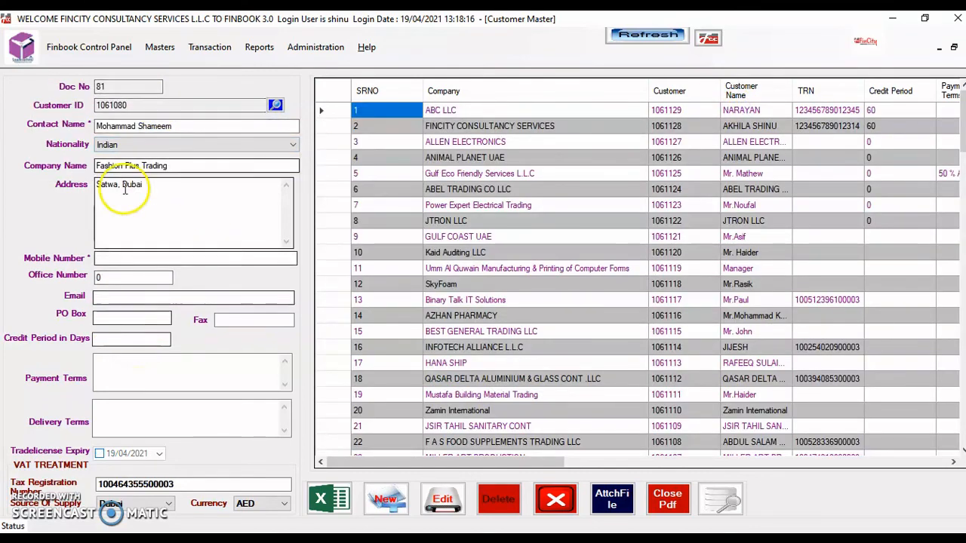
pyautogui.click(447, 501)
pyautogui.click(515, 322)
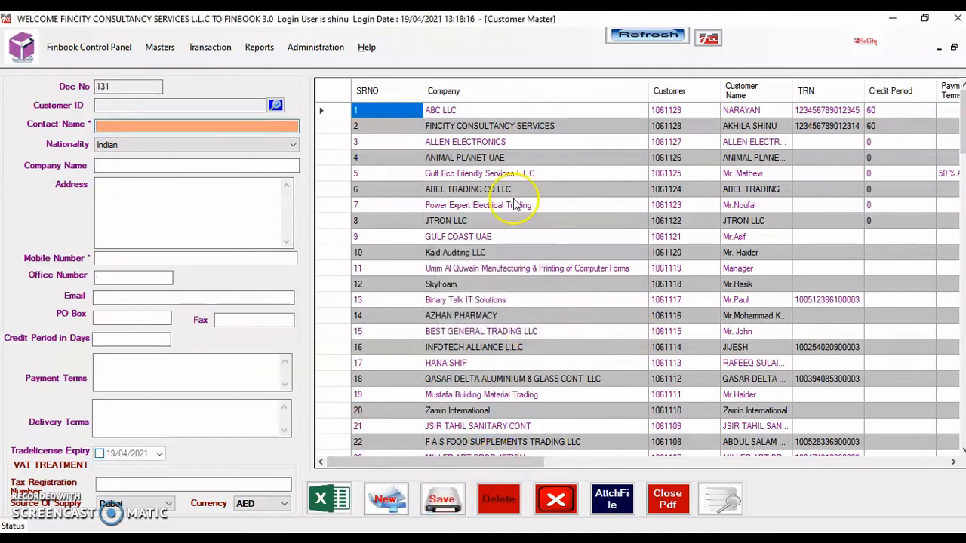
# Export the customer list to Excel and maximize the resulting Book1 workbook
pyautogui.click(329, 504)
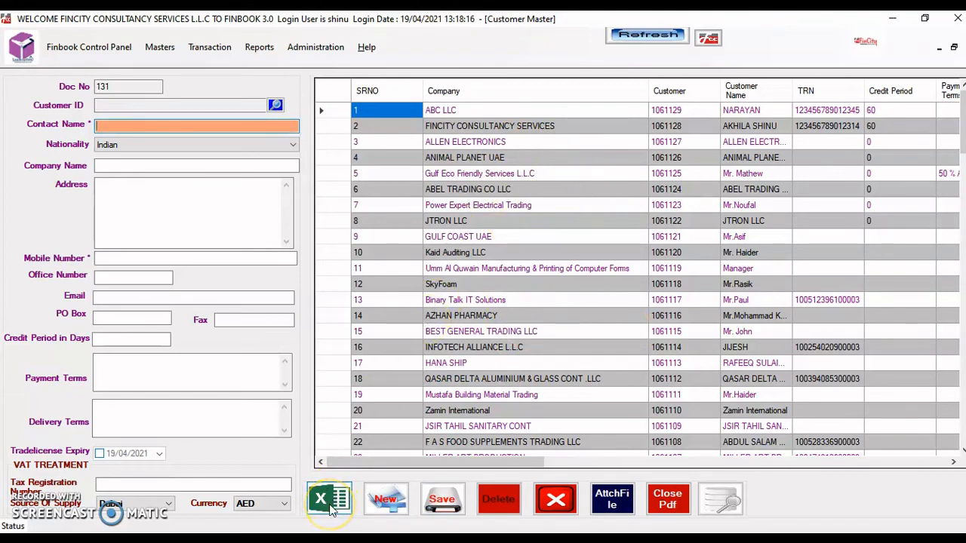
pyautogui.click(331, 509)
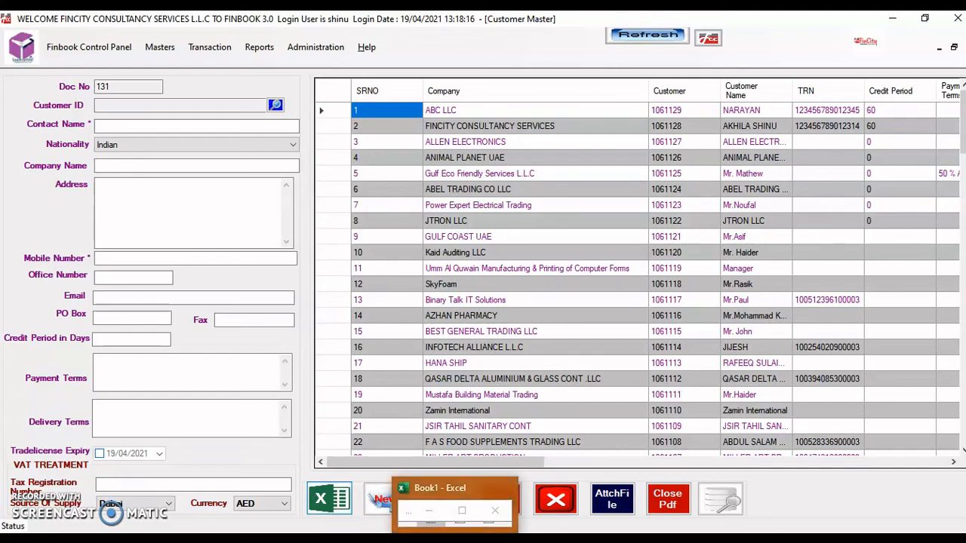
pyautogui.moveTo(443, 502)
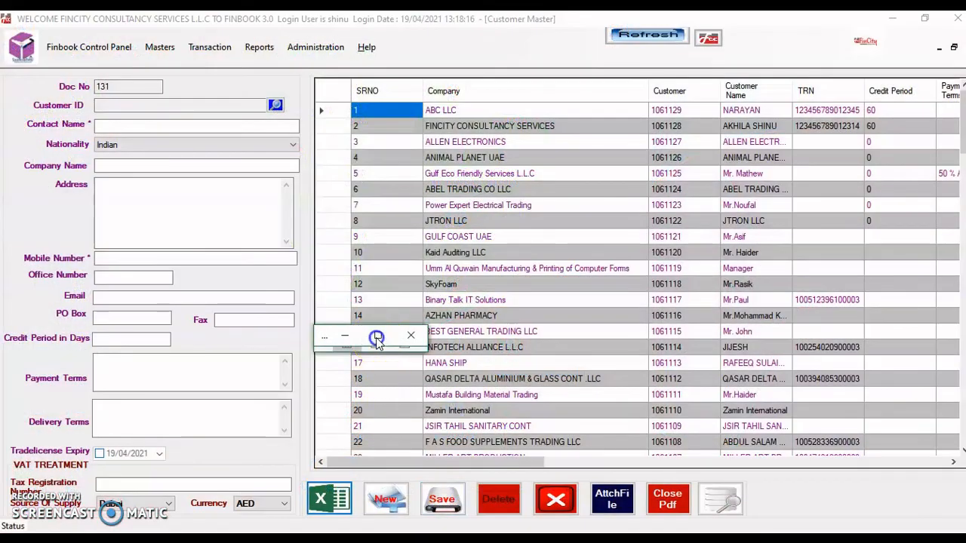
pyautogui.click(378, 336)
# Page down through Book1's 128 exported customers to the last row, then close it without saving
pyautogui.click(780, 401)
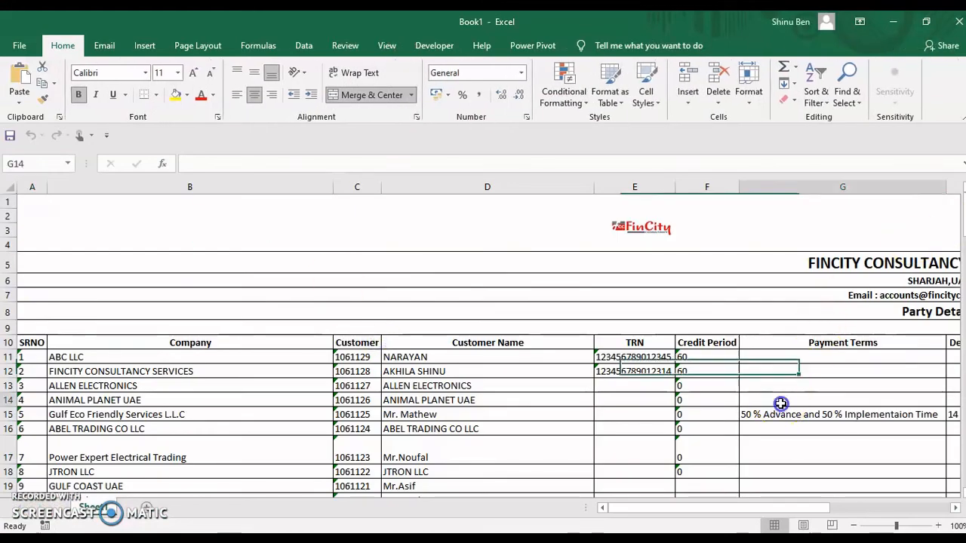
pyautogui.press('Down')
pyautogui.press('Down')
pyautogui.press('Down')
pyautogui.press('Down')
pyautogui.press('Down')
pyautogui.press('Down')
pyautogui.press('Down')
pyautogui.press('Down')
pyautogui.press('Down')
pyautogui.press('Down')
pyautogui.press('Down')
pyautogui.press('Down')
pyautogui.press('Down')
pyautogui.press('Down')
pyautogui.press('Down')
pyautogui.press('Down')
pyautogui.press('Down')
pyautogui.press('Down')
pyautogui.press('Down')
pyautogui.press('Down')
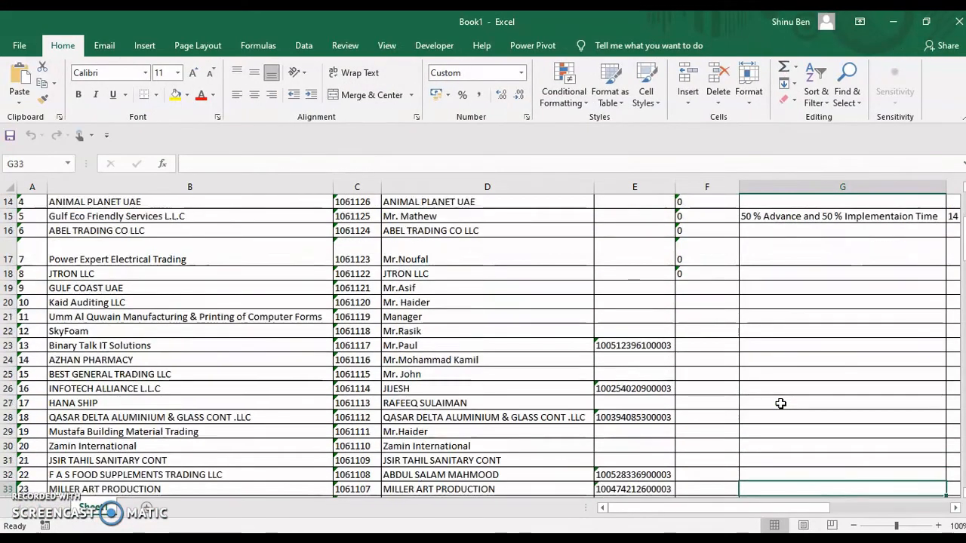
pyautogui.press('Down')
pyautogui.press('Down')
pyautogui.press('Down')
pyautogui.press('Down')
pyautogui.press('Down')
pyautogui.press('Down')
pyautogui.press('Down')
pyautogui.press('Down')
pyautogui.press('Down')
pyautogui.press('Down')
pyautogui.press('Down')
pyautogui.press('Down')
pyautogui.press('Down')
pyautogui.press('Down')
pyautogui.press('Down')
pyautogui.press('Down')
pyautogui.press('Down')
pyautogui.press('Down')
pyautogui.press('Down')
pyautogui.press('Down')
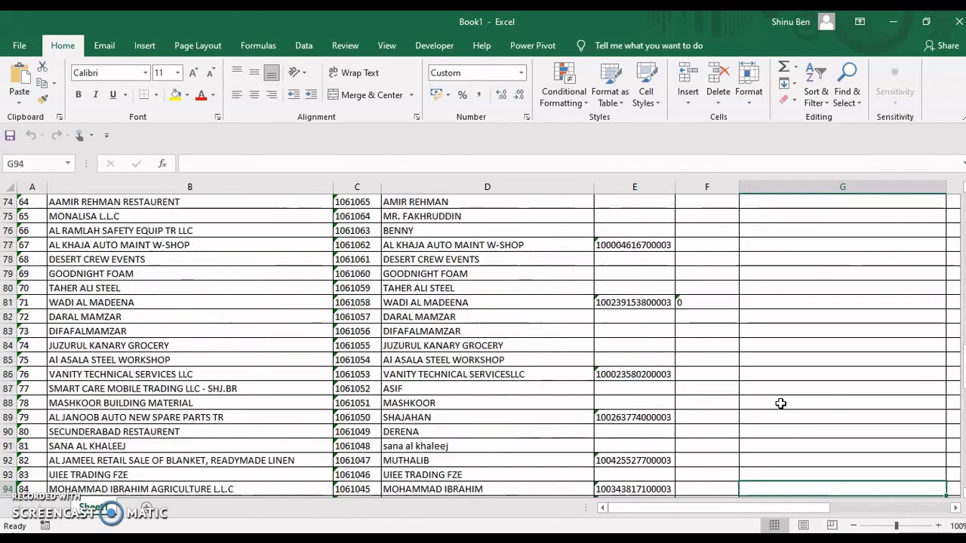
pyautogui.press('Down')
pyautogui.press('Down')
pyautogui.press('Down')
pyautogui.press('Down')
pyautogui.press('Down')
pyautogui.press('Down')
pyautogui.press('Down')
pyautogui.press('Down')
pyautogui.press('Down')
pyautogui.press('Down')
pyautogui.press('Down')
pyautogui.press('Down')
pyautogui.press('Down')
pyautogui.press('Down')
pyautogui.press('Down')
pyautogui.press('Down')
pyautogui.press('Down')
pyautogui.press('Down')
pyautogui.press('Down')
pyautogui.press('Down')
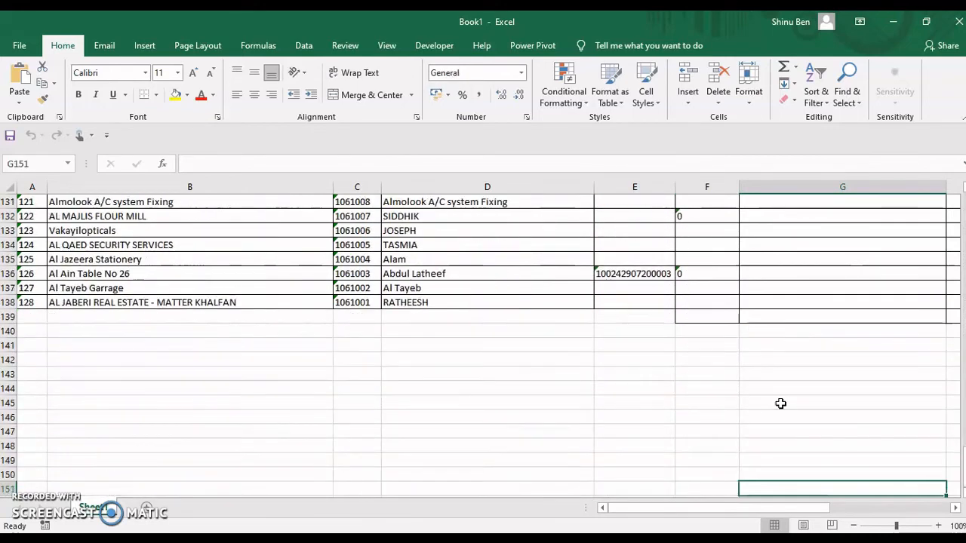
pyautogui.click(959, 21)
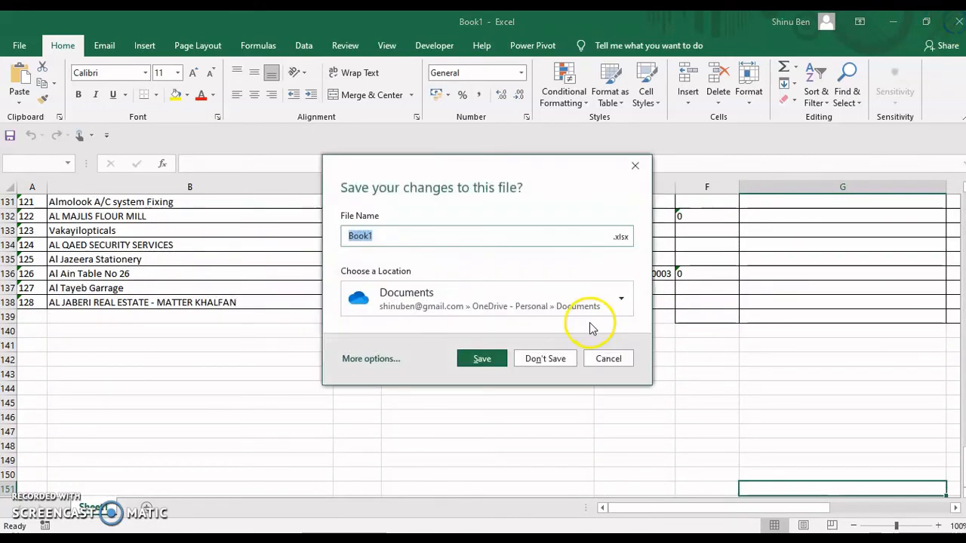
pyautogui.click(522, 368)
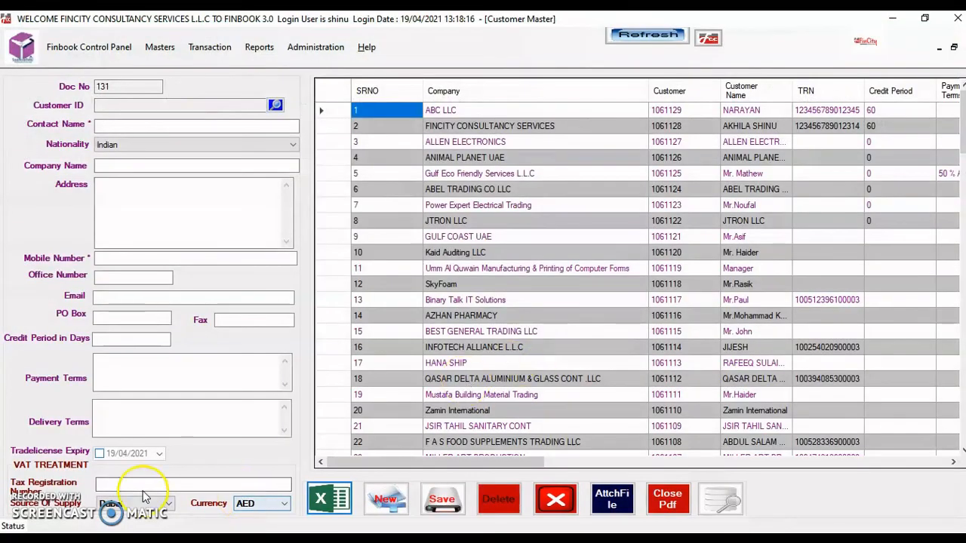
pyautogui.click(240, 258)
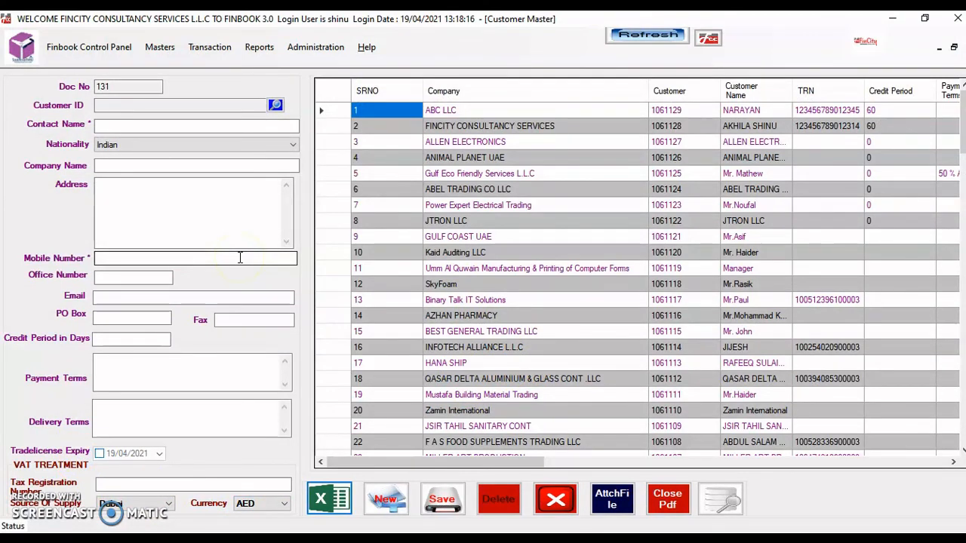
pyautogui.click(614, 504)
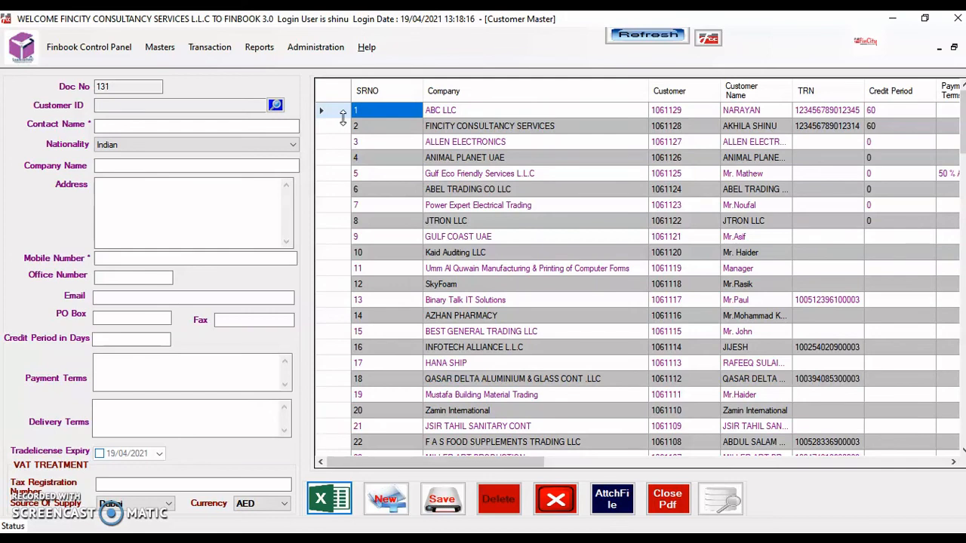
# Open the customers sales report and widen the Company column to fit names
pyautogui.click(257, 47)
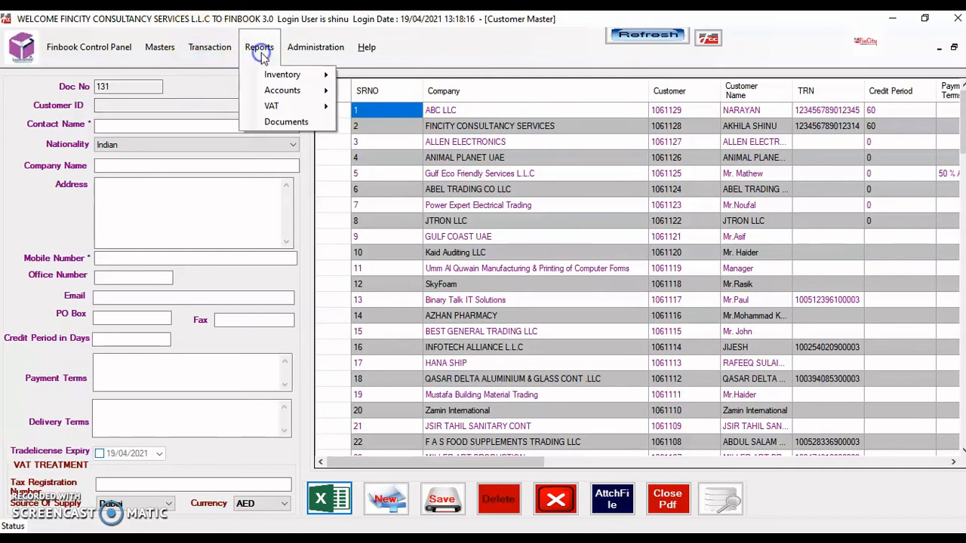
pyautogui.moveTo(281, 76)
pyautogui.moveTo(374, 107)
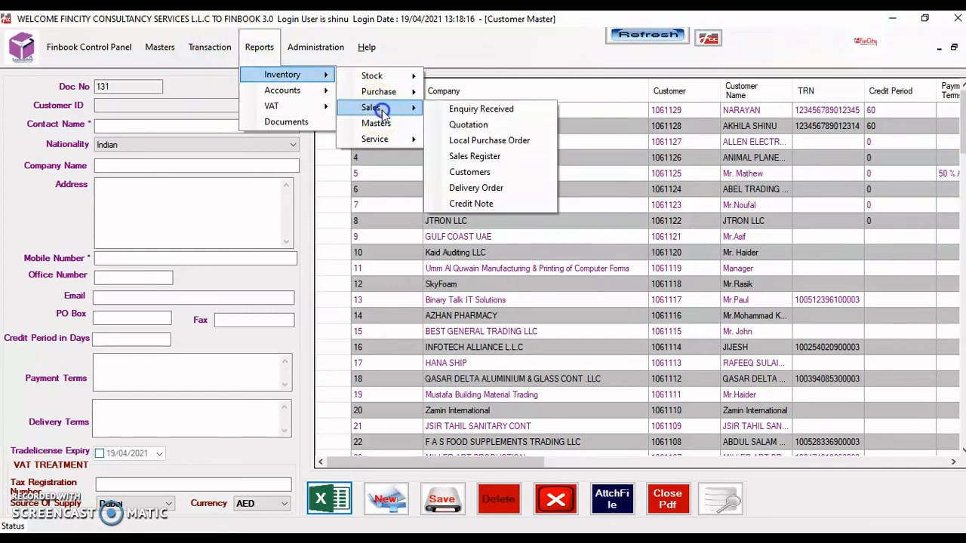
pyautogui.click(483, 173)
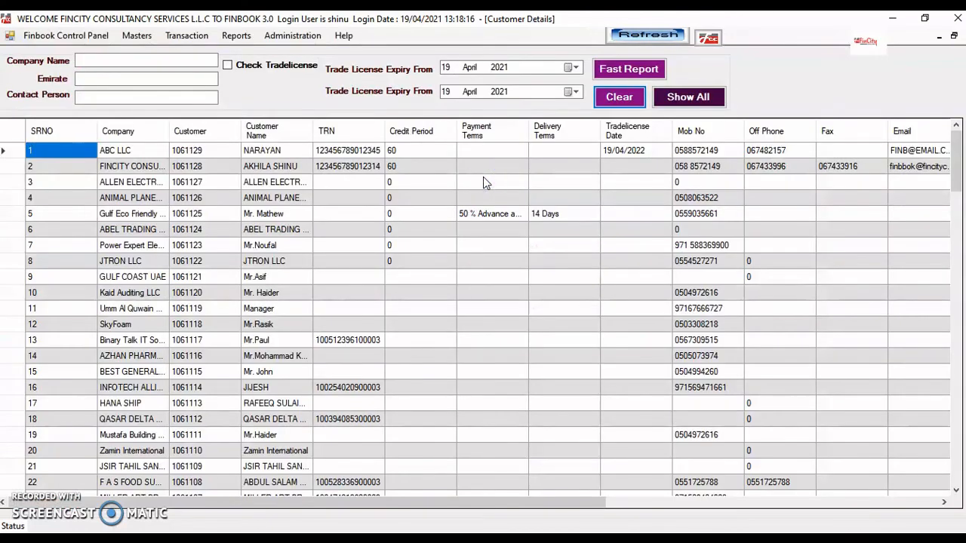
pyautogui.doubleClick(170, 130)
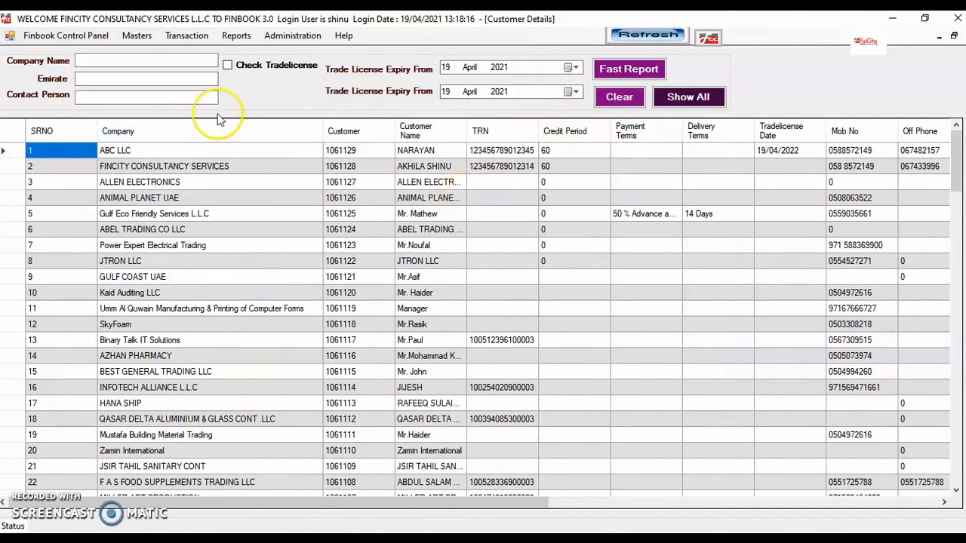
# Try filtering by company 'FINC', then by emirate 'AJMAN', 'FU' and 'DUB'
pyautogui.click(141, 60)
pyautogui.write('FINC')
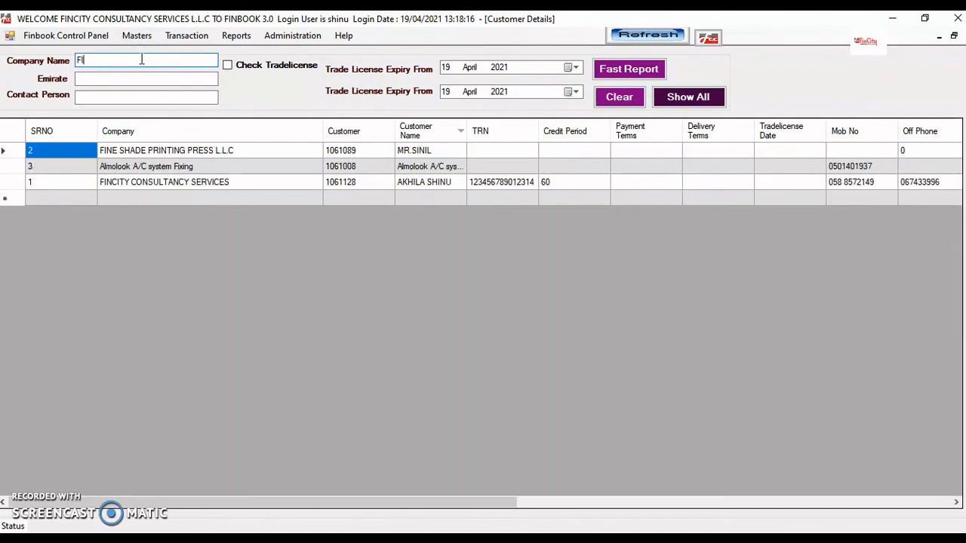
pyautogui.press('BackSpace')
pyautogui.press('BackSpace')
pyautogui.press('BackSpace')
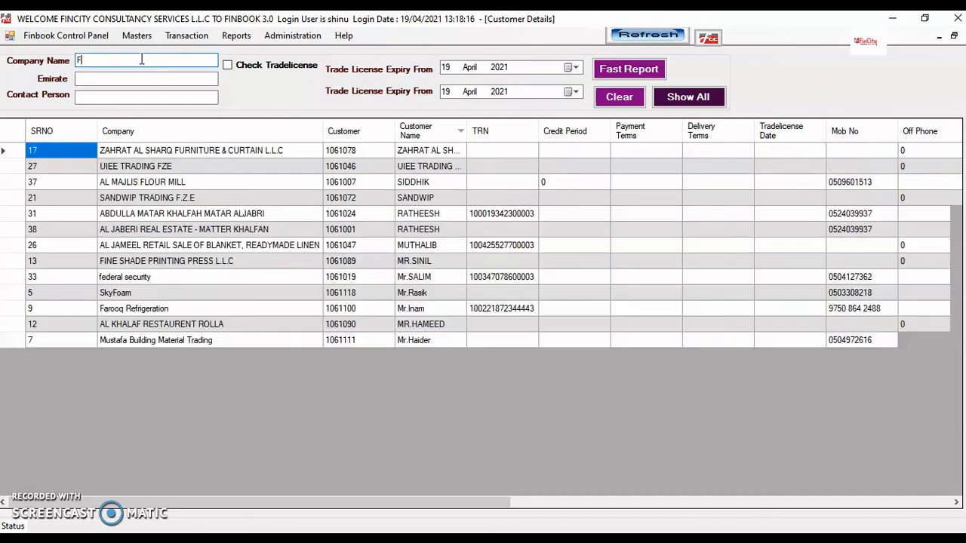
pyautogui.click(137, 79)
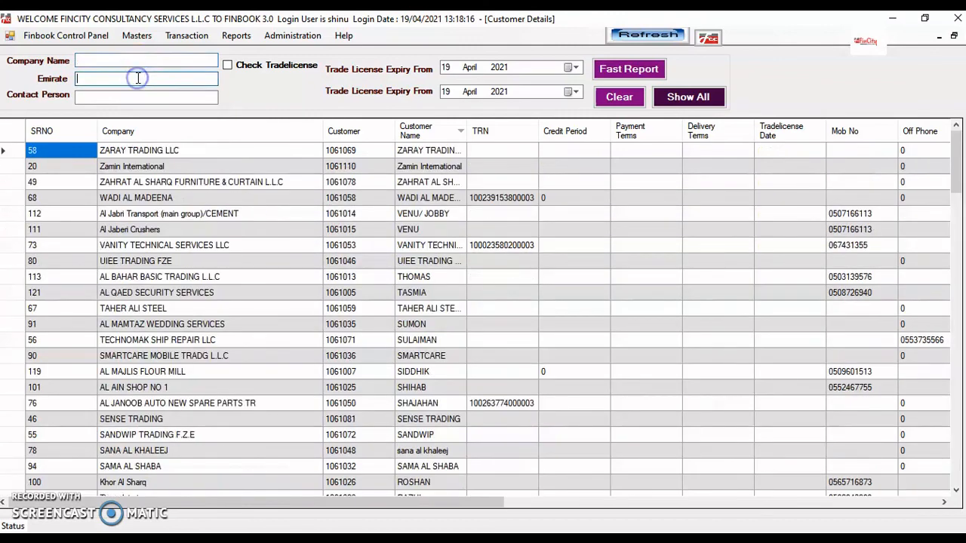
pyautogui.write('AJMAN')
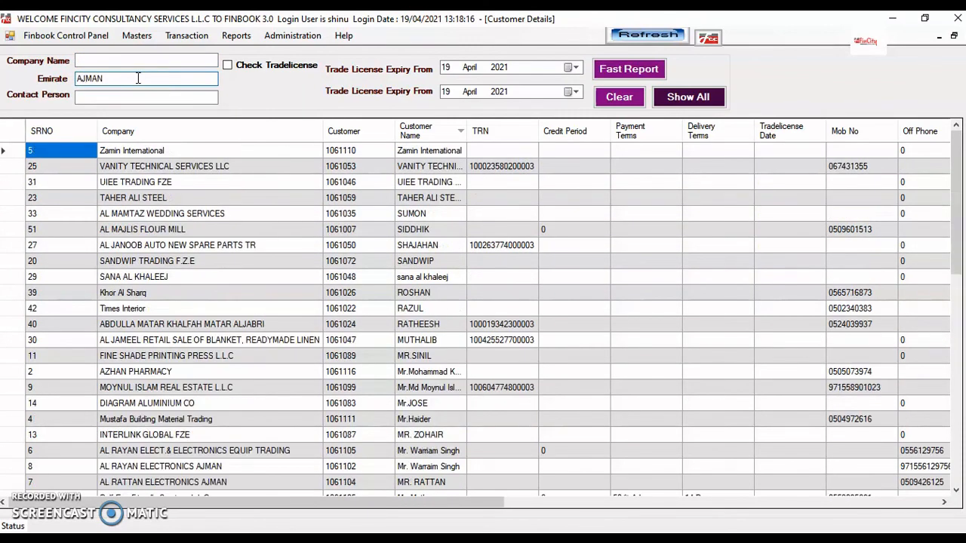
pyautogui.press('BackSpace')
pyautogui.write('FU')
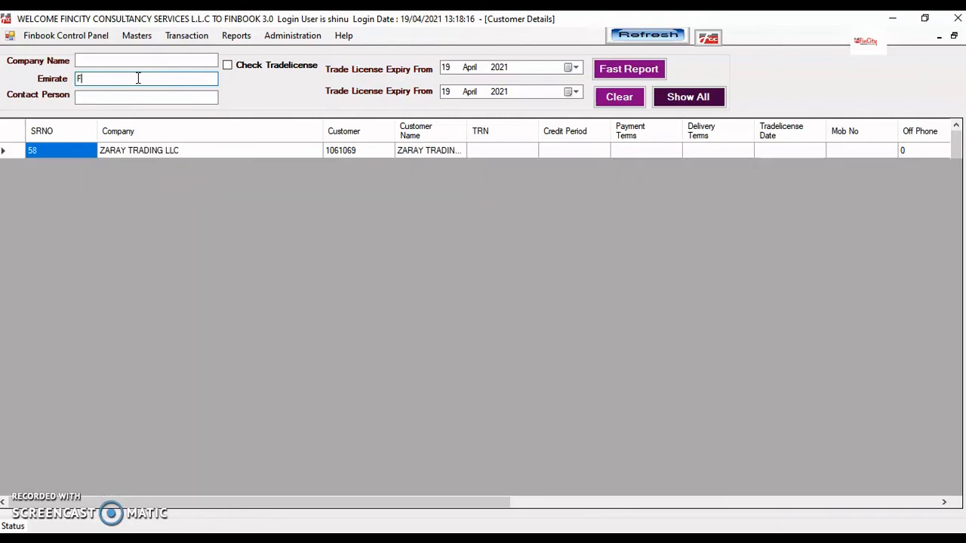
pyautogui.press('BackSpace')
pyautogui.press('BackSpace')
pyautogui.write('DUB')
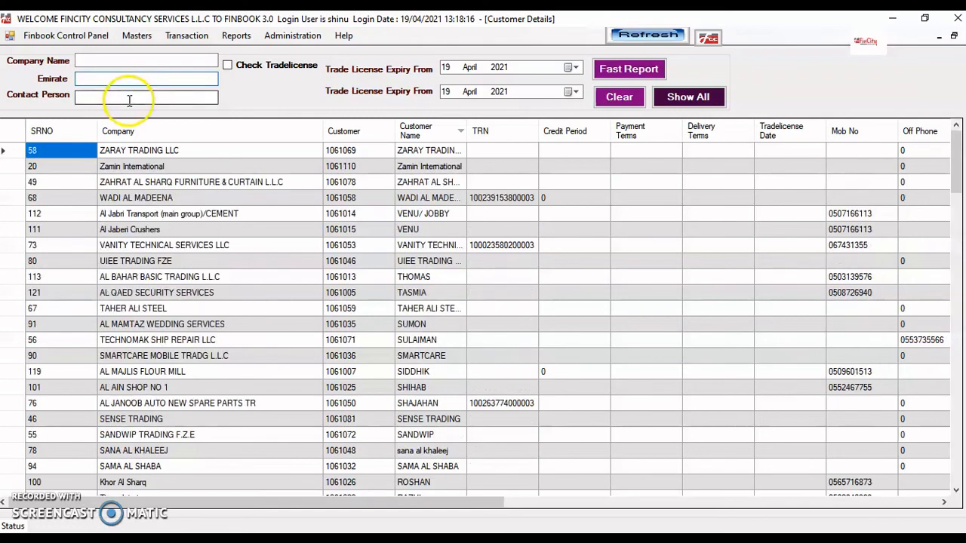
# Filter by contact person 'TAS', then remove that filter to list every customer
pyautogui.click(129, 100)
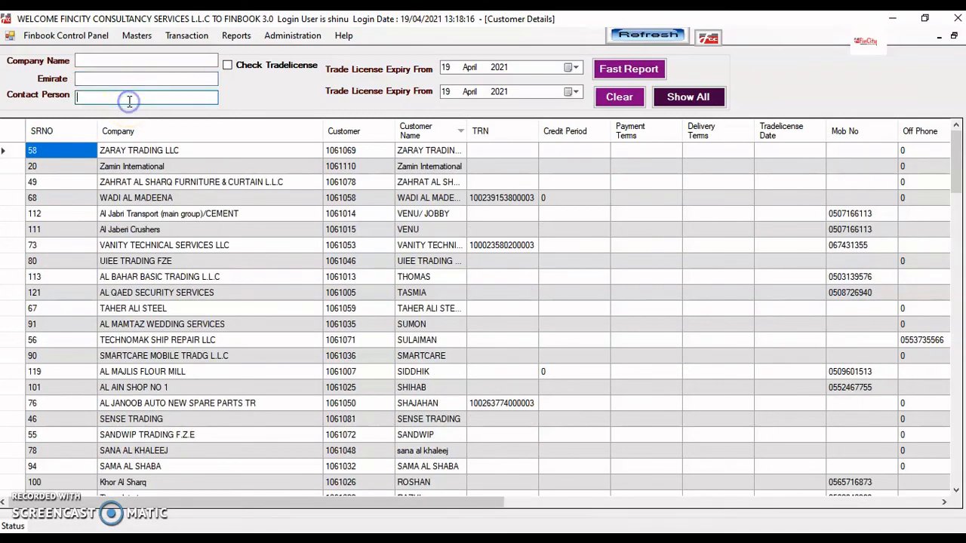
pyautogui.write('TAS')
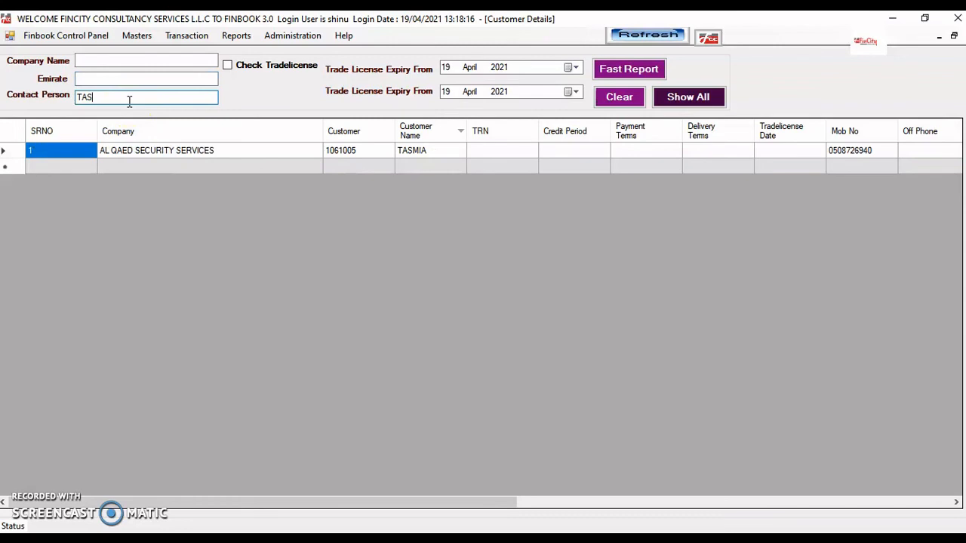
pyautogui.press('BackSpace')
pyautogui.press('BackSpace')
pyautogui.press('BackSpace')
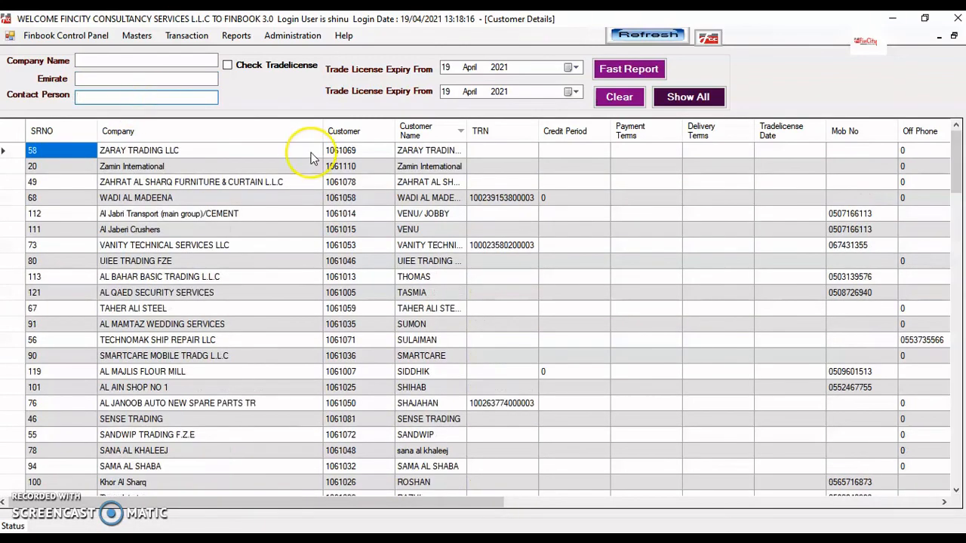
# Filter by trade licence expiry with end year 2022, listing ABC LLC and Fashion Plus Trading
pyautogui.click(227, 67)
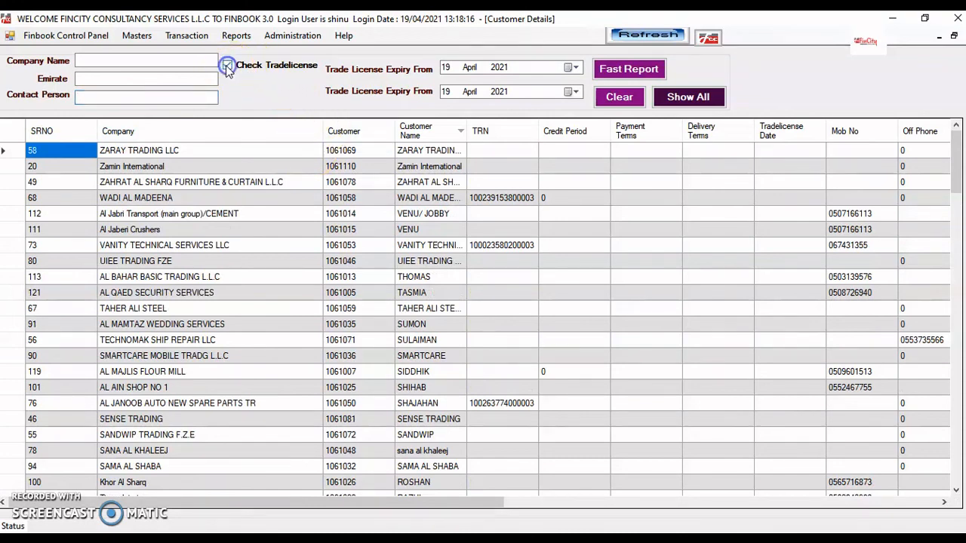
pyautogui.click(499, 93)
pyautogui.click(618, 96)
pyautogui.click(687, 97)
pyautogui.click(498, 94)
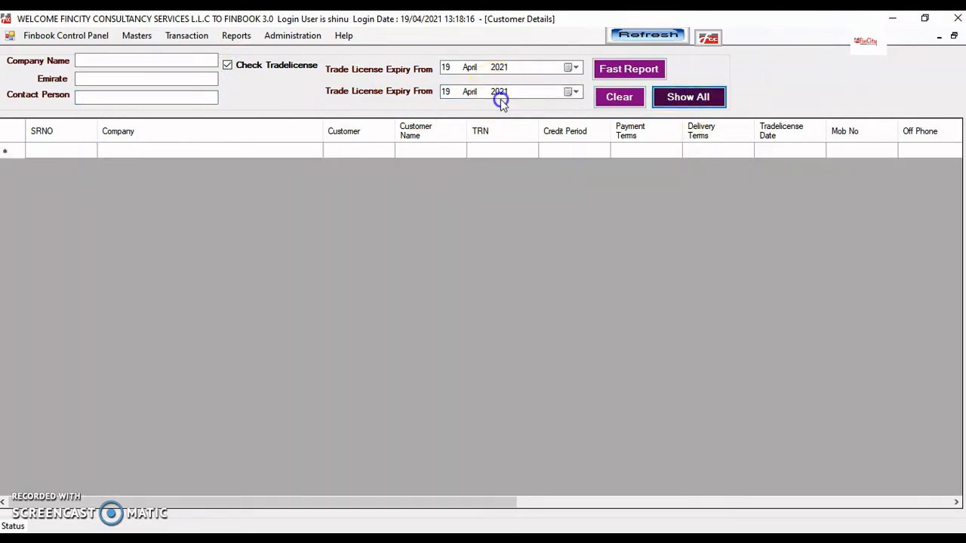
pyautogui.click(500, 94)
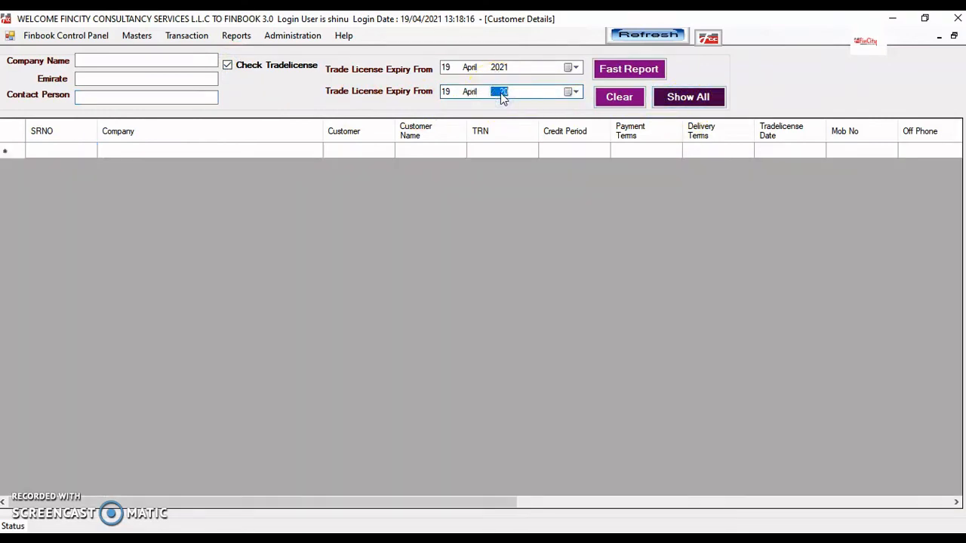
pyautogui.click(683, 97)
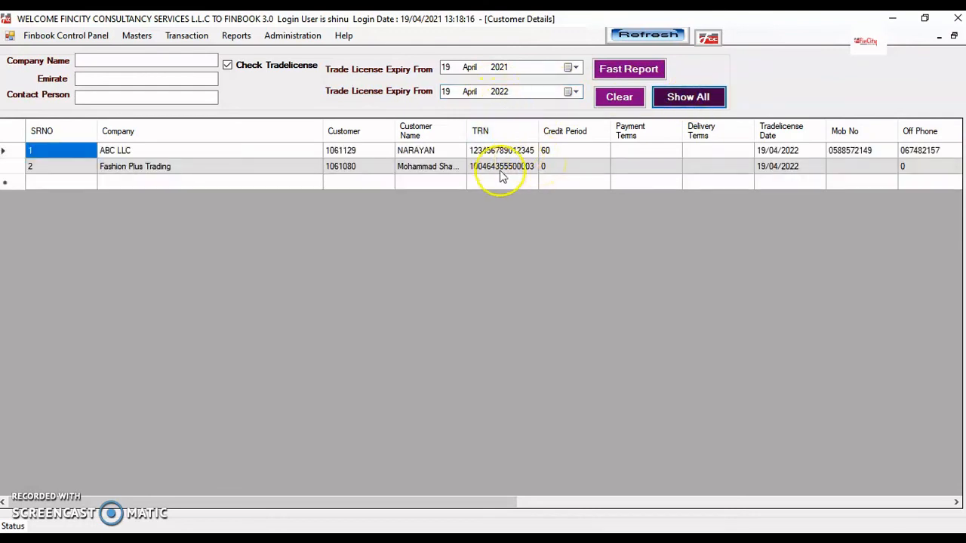
# Remove the licence expiry filter, list all customers again, and close Customer Details
pyautogui.click(229, 67)
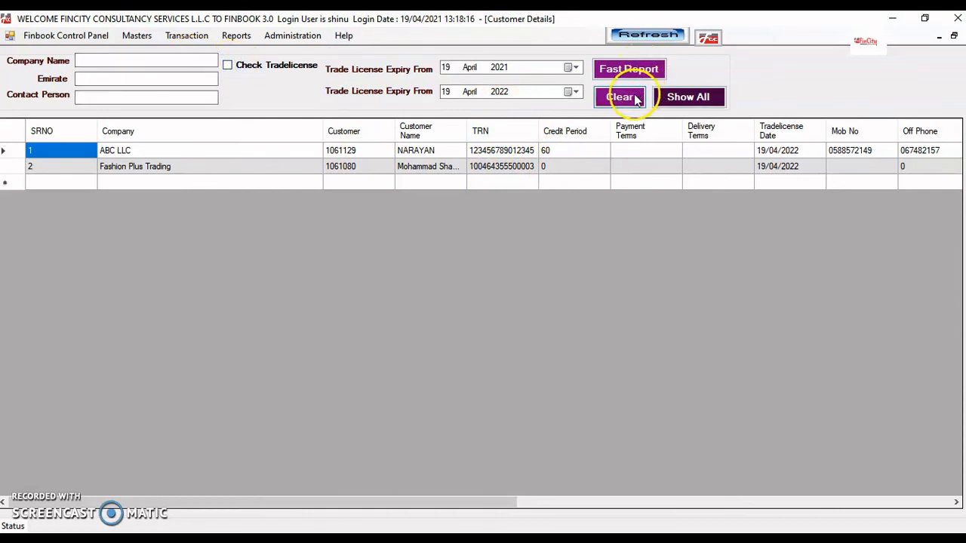
pyautogui.click(691, 100)
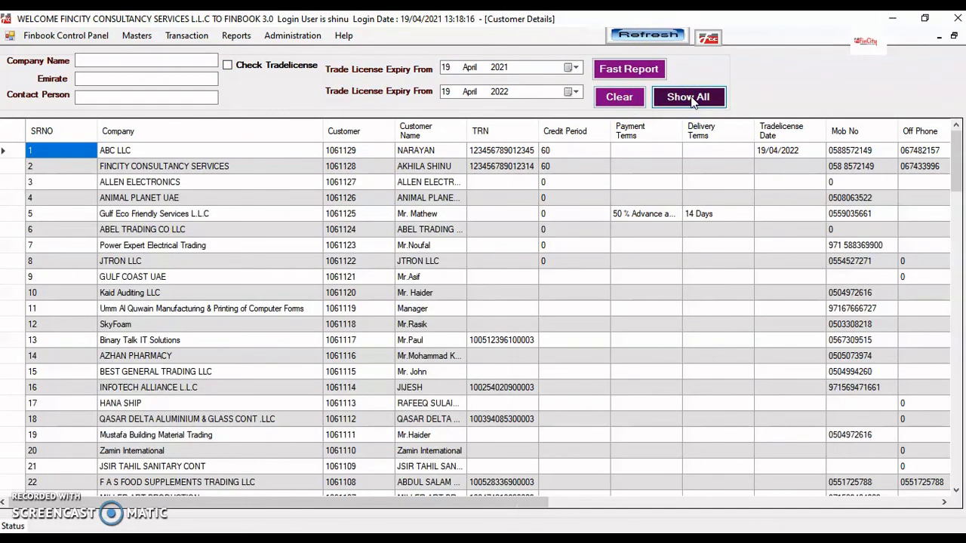
pyautogui.click(636, 73)
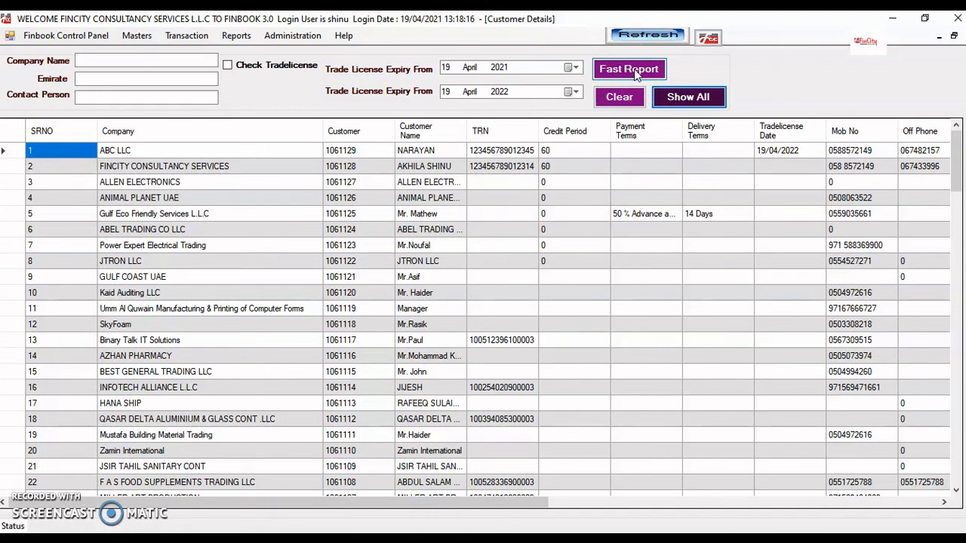
pyautogui.click(961, 38)
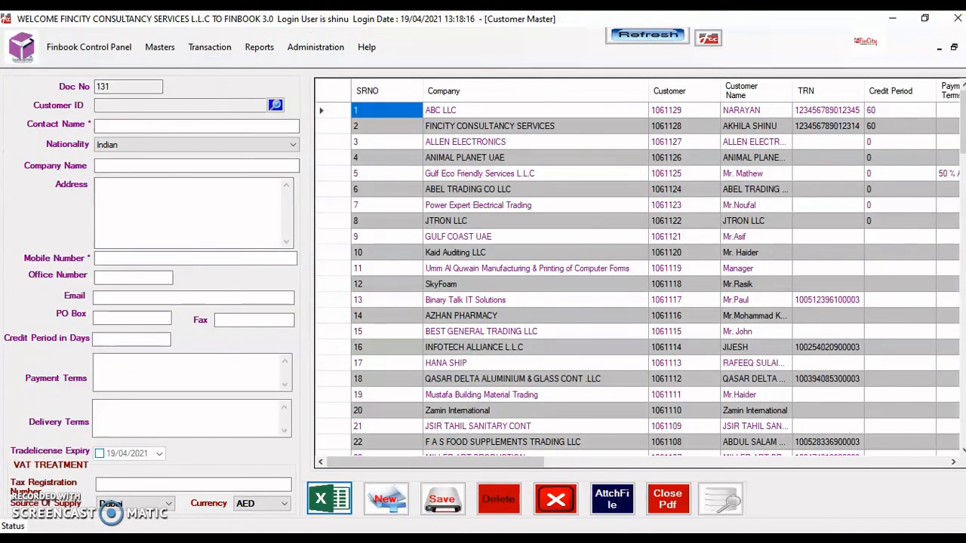
# Close the Customer Master and open the Supplier Master at full size
pyautogui.click(954, 47)
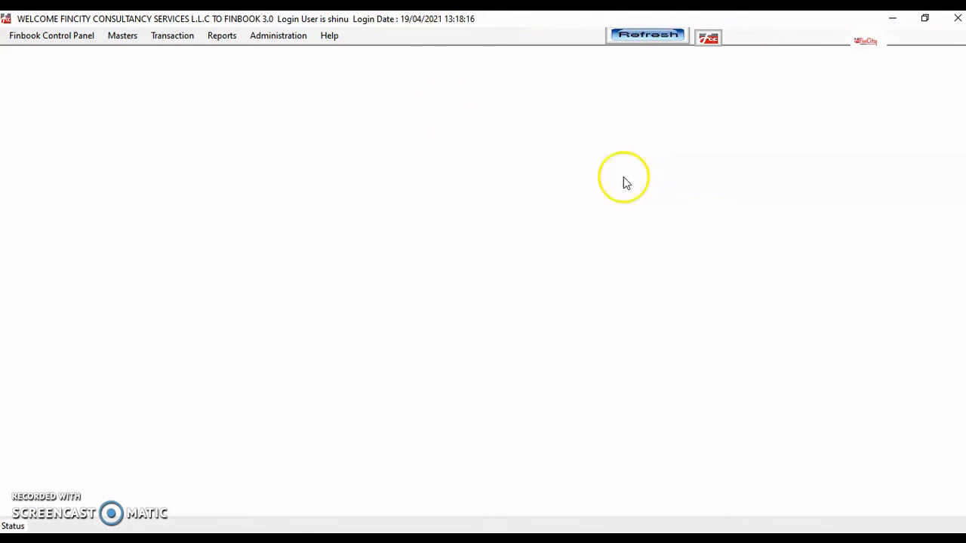
pyautogui.click(119, 35)
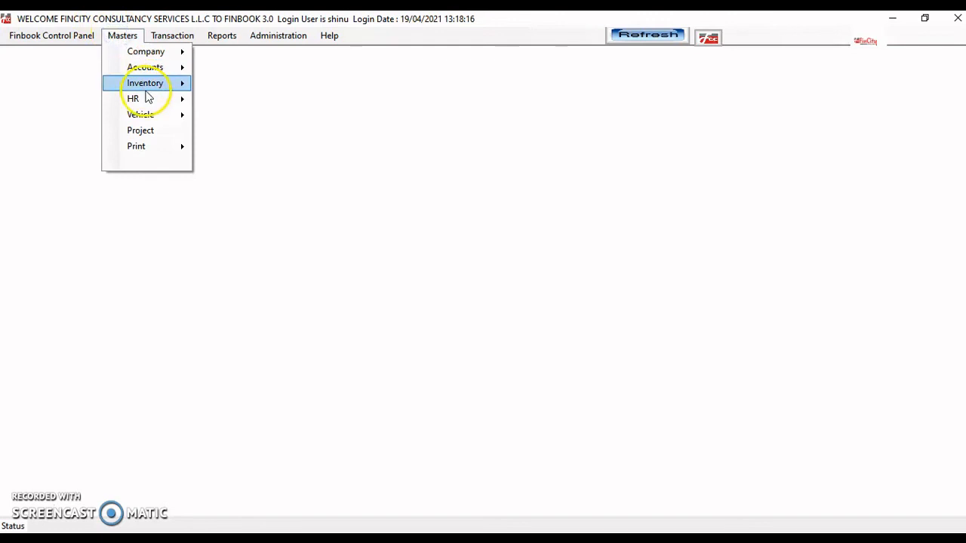
pyautogui.moveTo(143, 85)
pyautogui.click(235, 198)
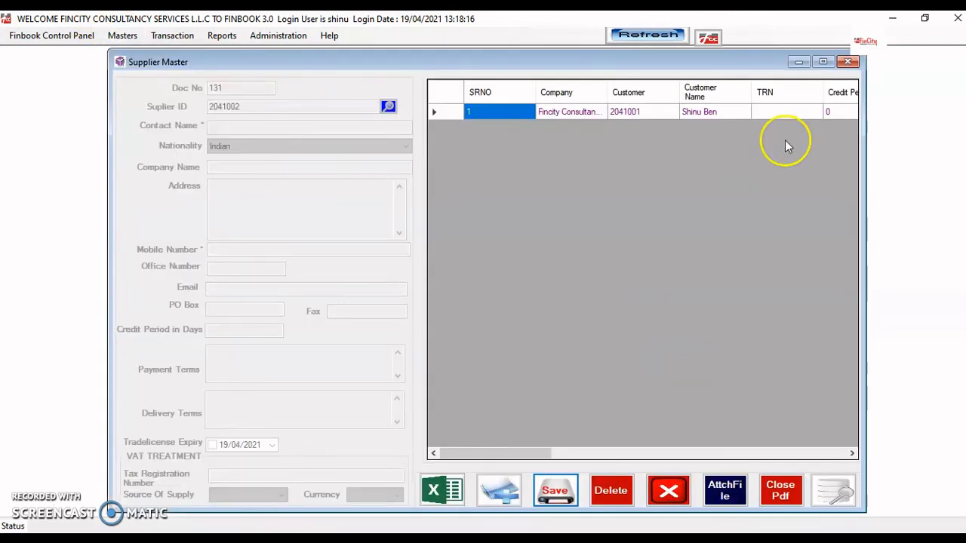
pyautogui.click(822, 61)
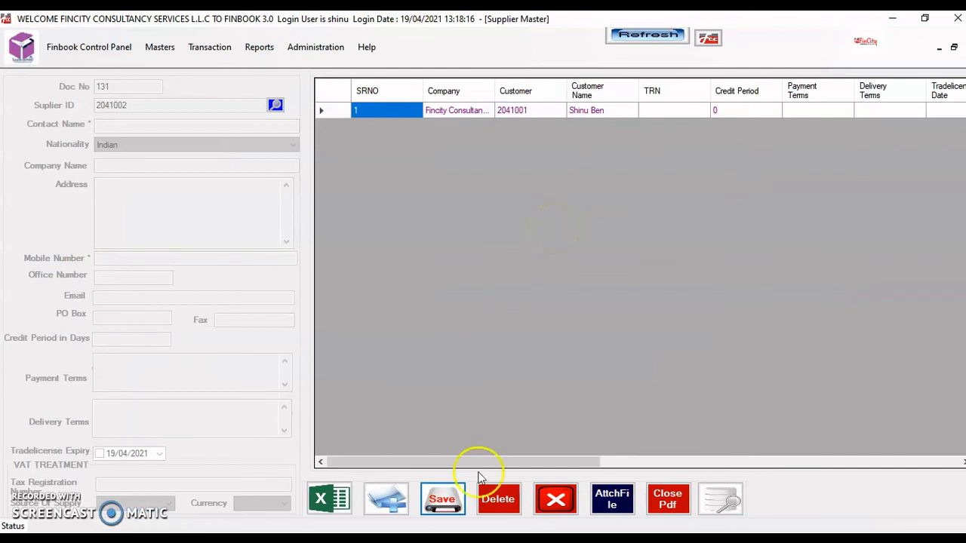
# Load the Fincity Consultancy Services LLC supplier record, then close the Supplier Master
pyautogui.click(389, 514)
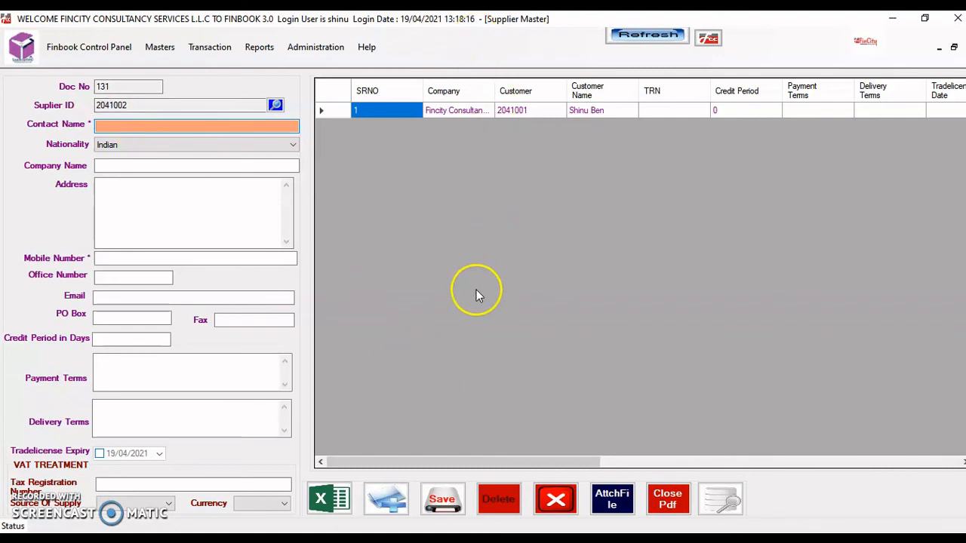
pyautogui.doubleClick(455, 112)
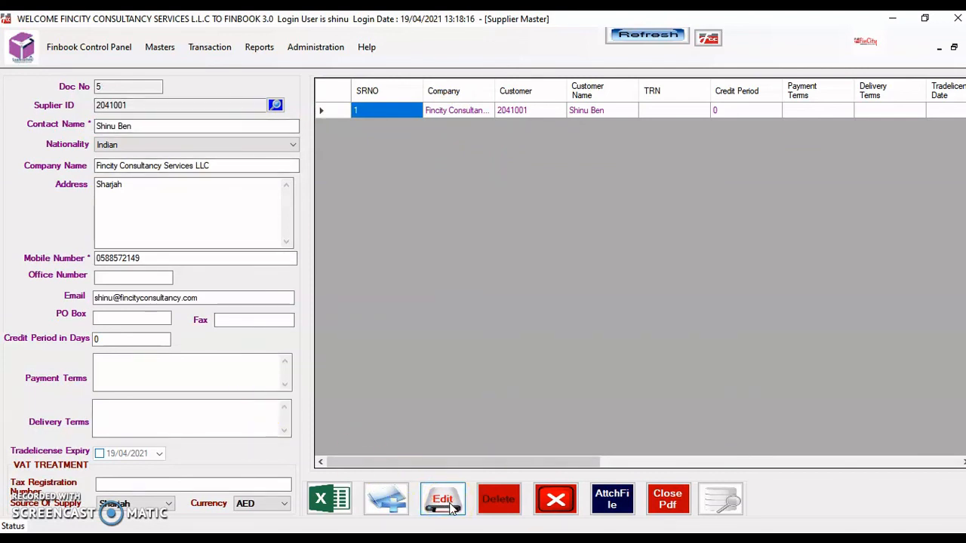
pyautogui.click(612, 502)
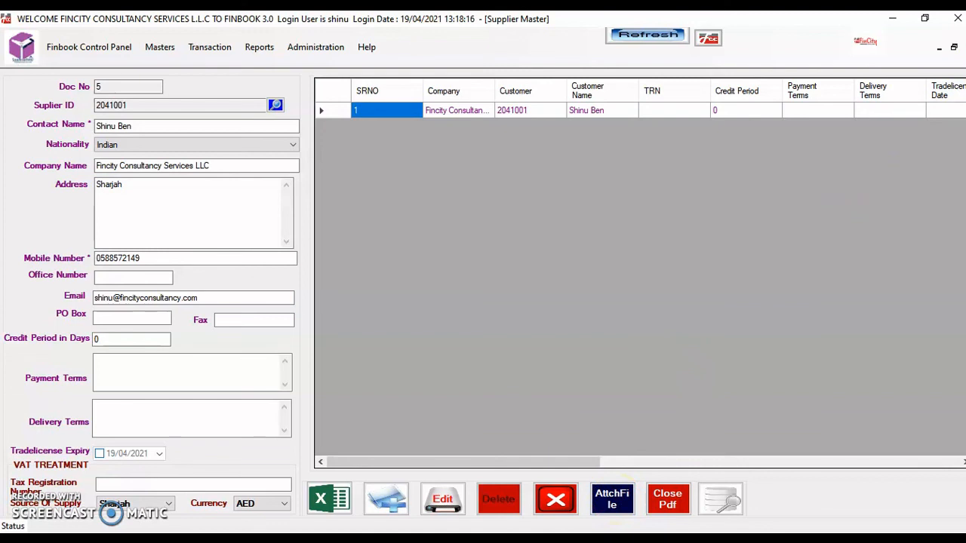
pyautogui.click(964, 47)
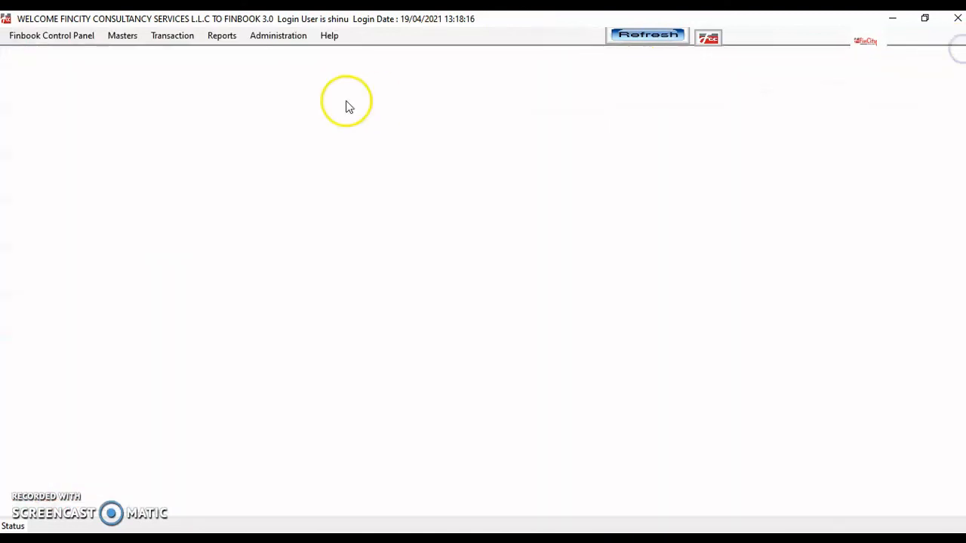
# Open the Suppliers report under Reports > Inventory > Purchase
pyautogui.click(224, 35)
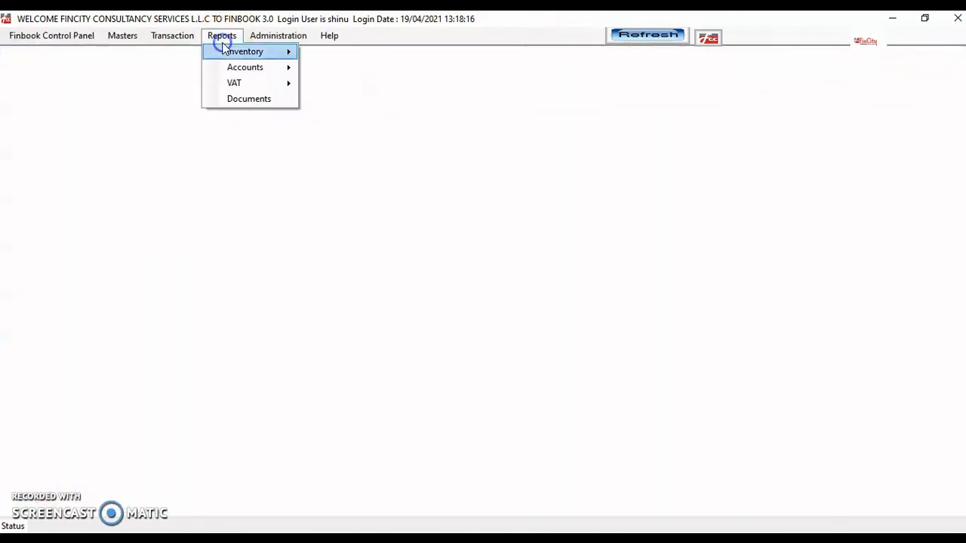
pyautogui.click(249, 51)
pyautogui.click(345, 68)
pyautogui.click(428, 133)
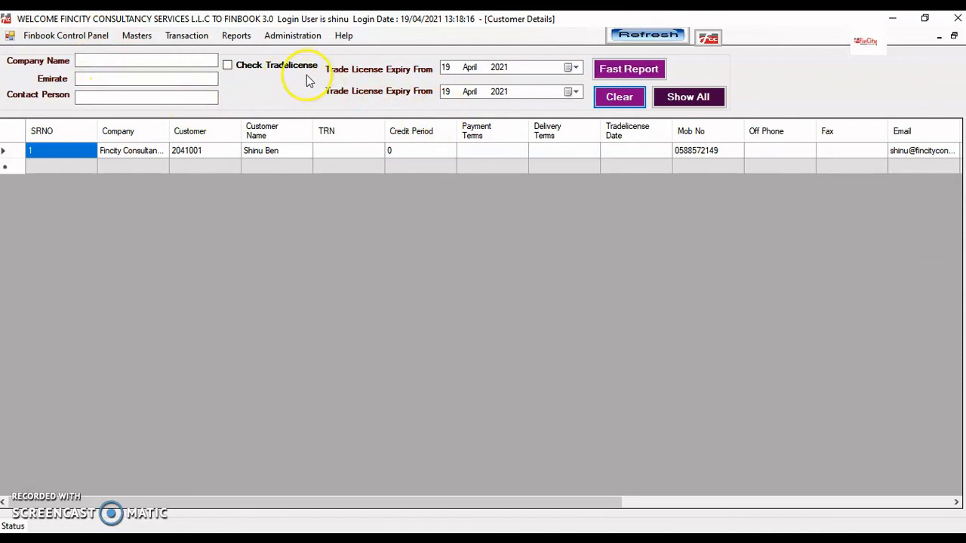
# Export the supplier list to Excel with Fast Report and enlarge the workbook
pyautogui.click(623, 100)
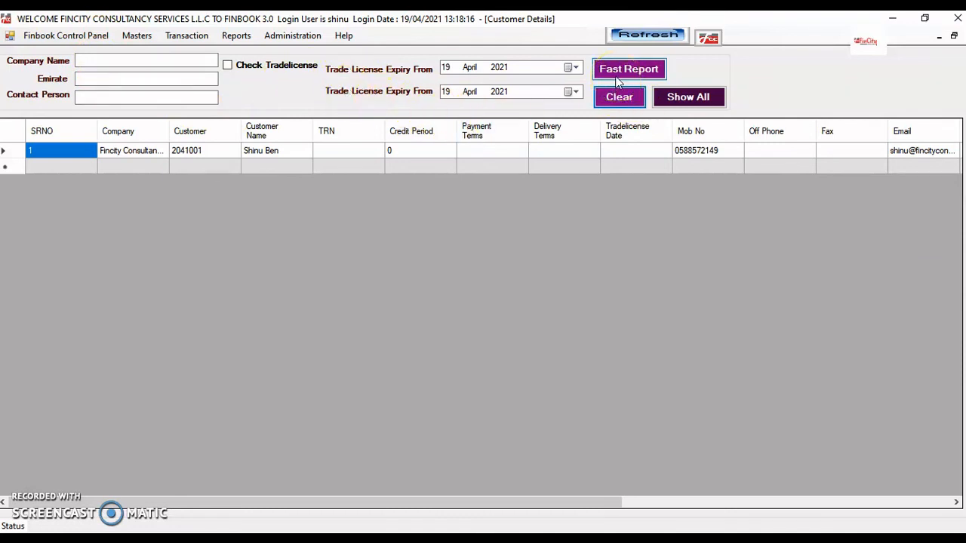
pyautogui.click(615, 76)
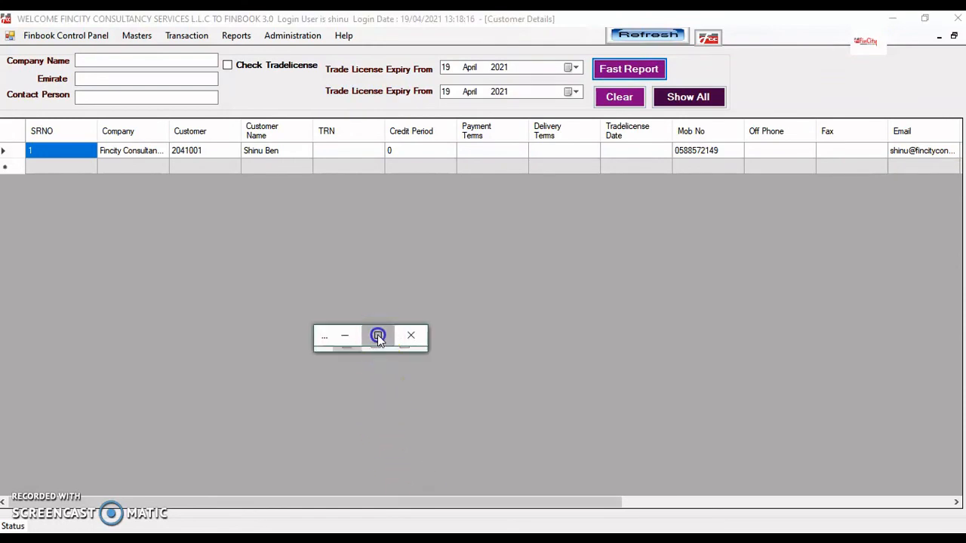
pyautogui.click(378, 335)
# Close the exported supplier workbook without saving, then close the Finbook supplier report
pyautogui.moveTo(712, 512); pyautogui.dragTo(653, 522)
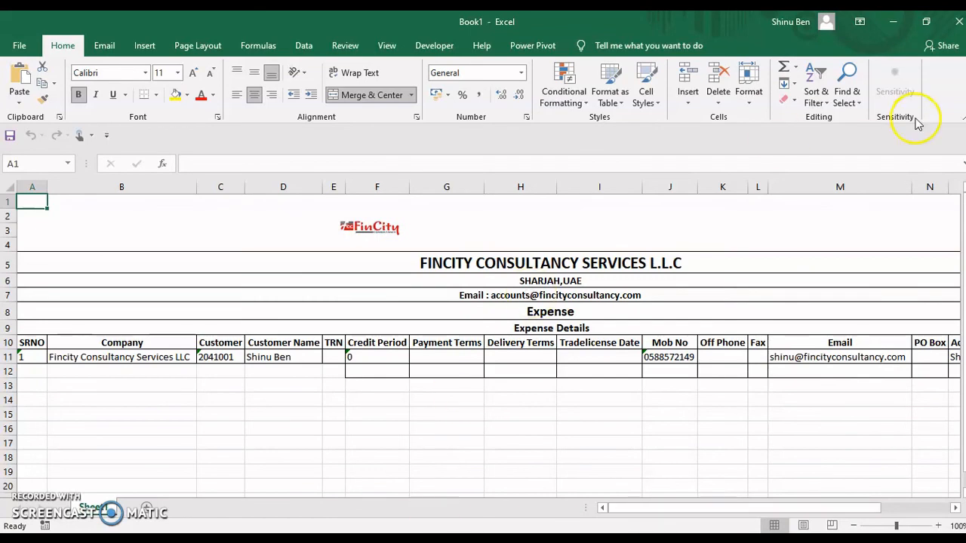
pyautogui.click(958, 21)
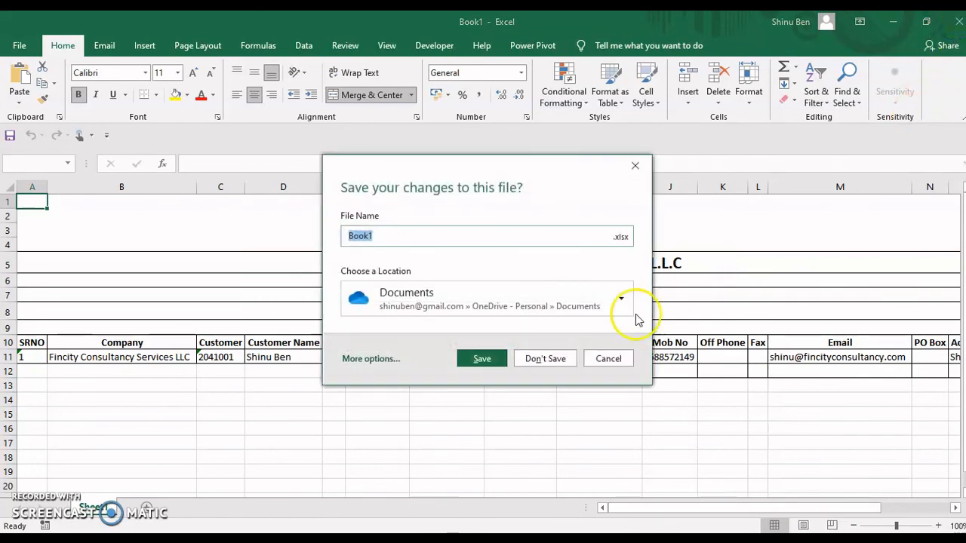
pyautogui.click(561, 359)
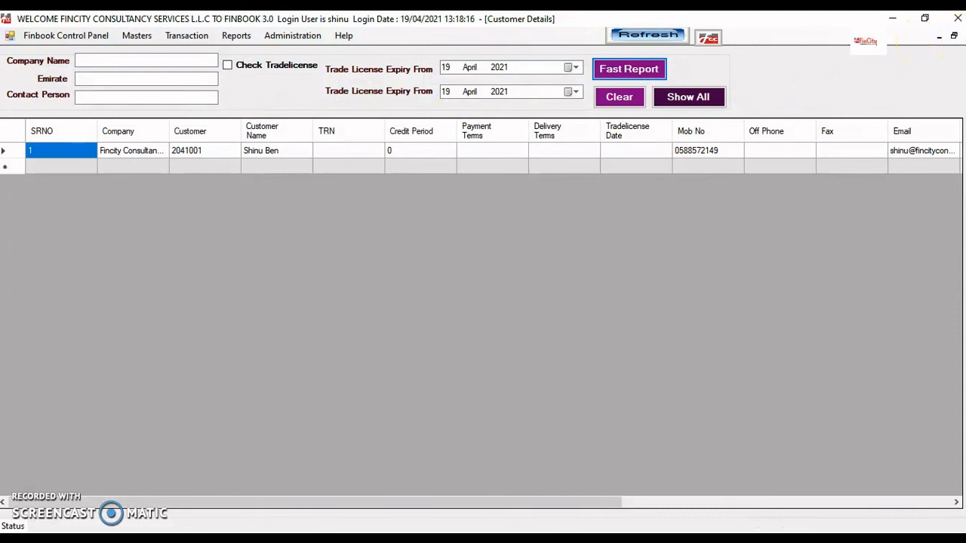
pyautogui.click(963, 38)
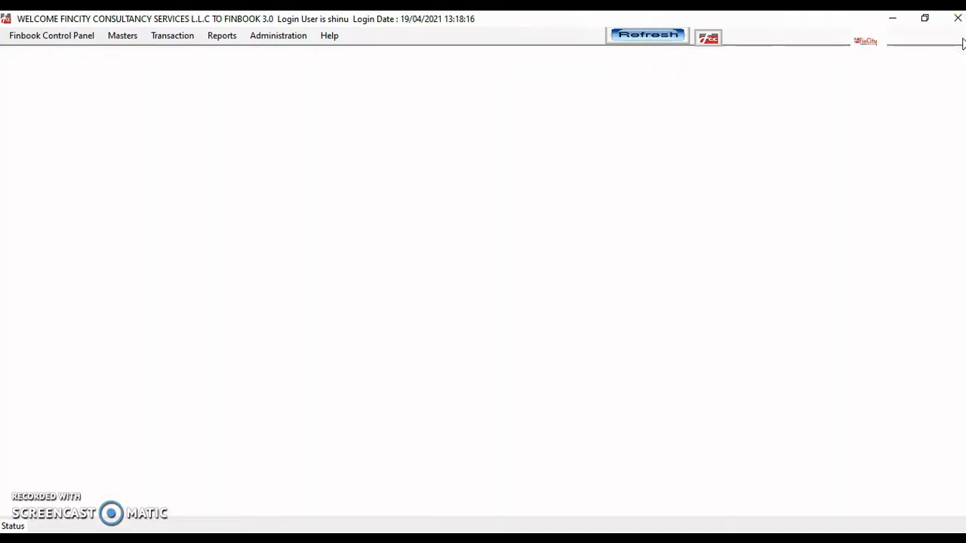